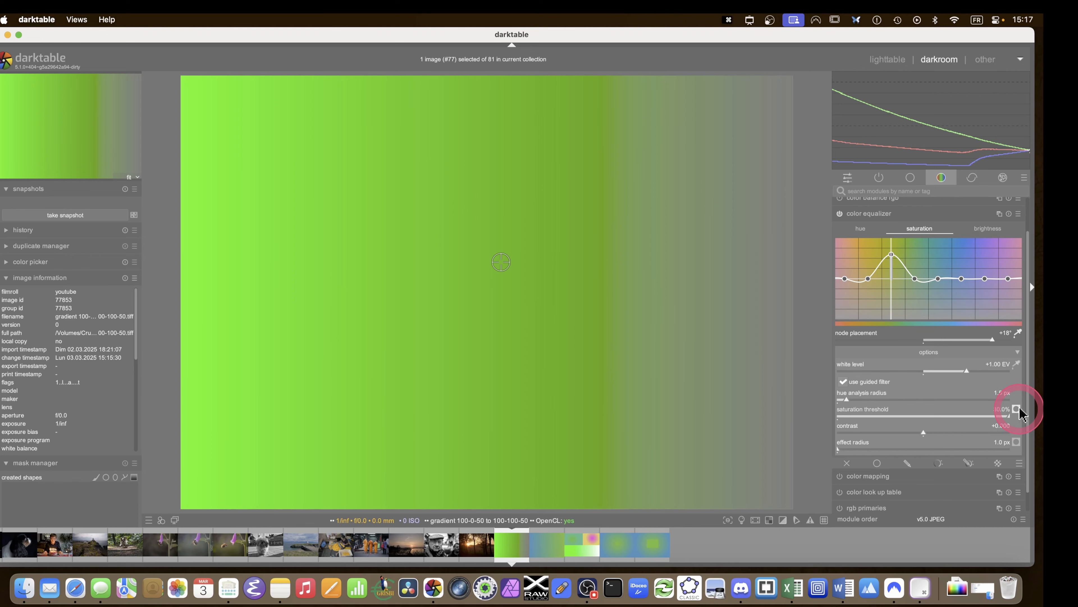
# Set the color equalizer's saturation threshold to 17.9% with its mask displayed, and raise the yellow-green saturation node close to the maximum.
pyautogui.moveTo(1007, 415); pyautogui.dragTo(941, 418)
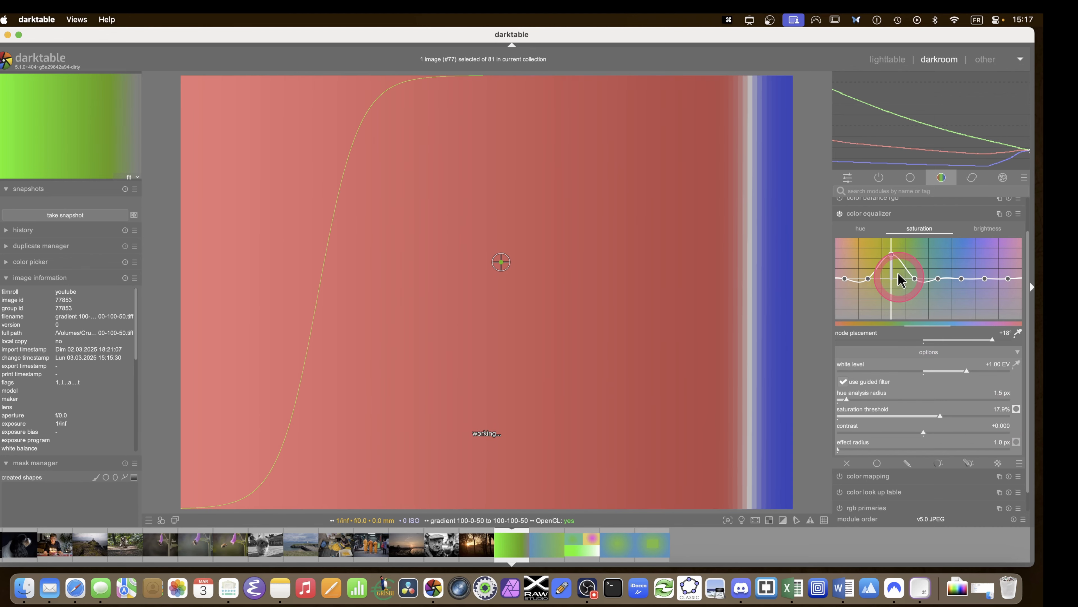
pyautogui.moveTo(891, 255)
pyautogui.mouseDown()
pyautogui.moveTo(891, 317)
pyautogui.moveTo(890, 243)
pyautogui.moveTo(891, 313)
pyautogui.moveTo(889, 274)
pyautogui.mouseUp()
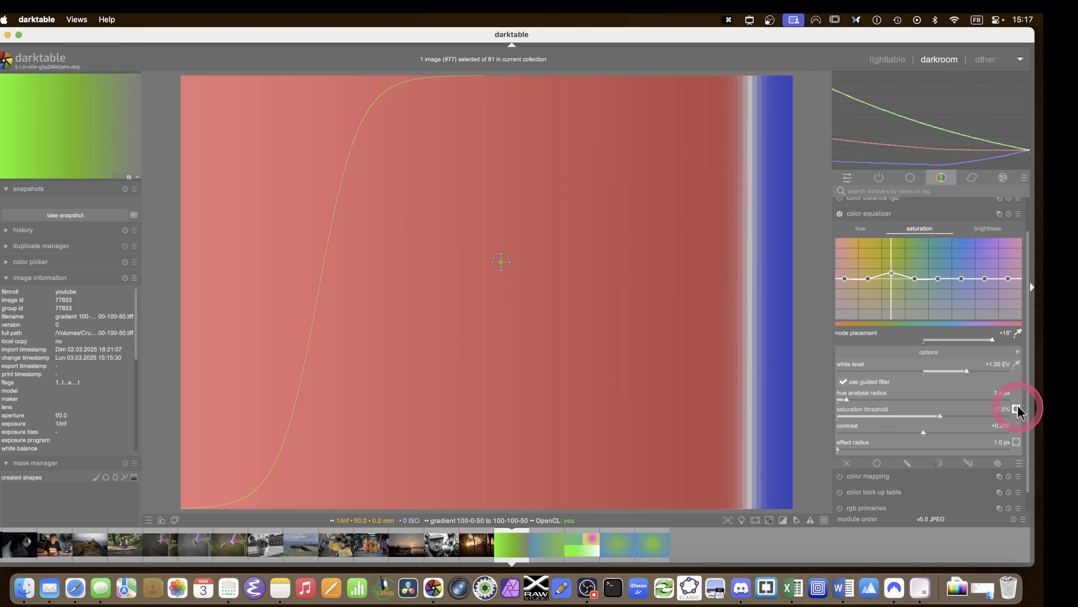
pyautogui.click(498, 146)
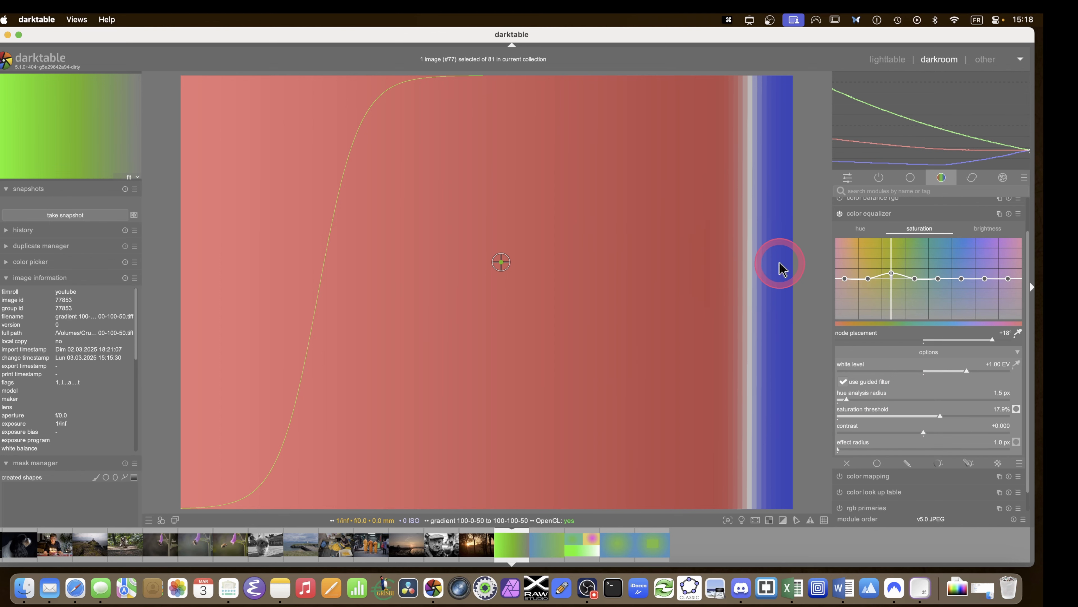
pyautogui.moveTo(891, 273); pyautogui.dragTo(891, 246)
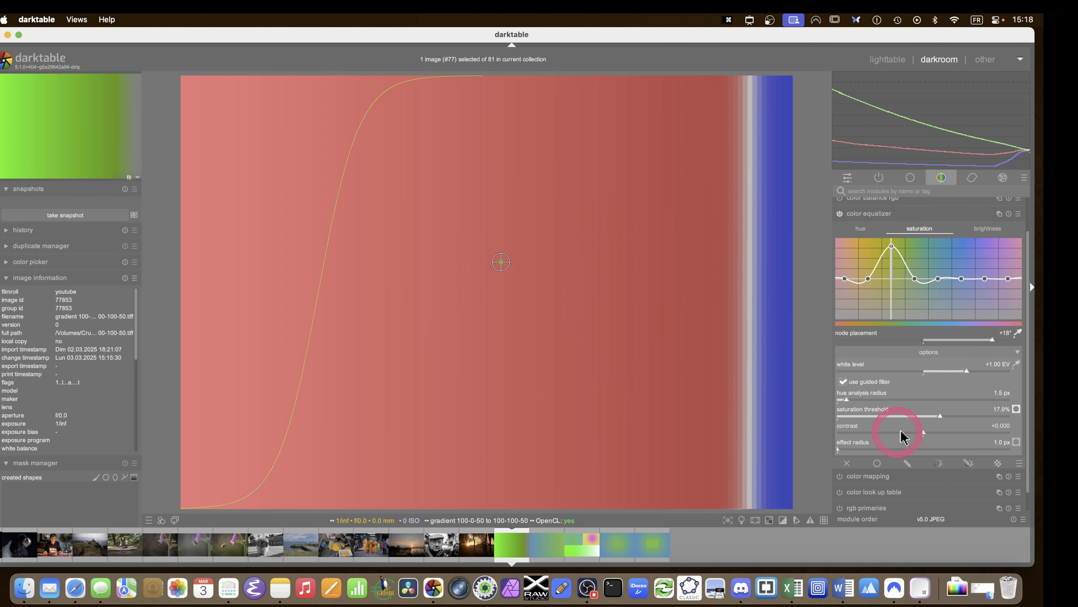
# Test the color equalizer's contrast between -1.000 and +1.000, return it to about zero, and hide the saturation threshold mask.
pyautogui.moveTo(924, 432); pyautogui.dragTo(814, 434)
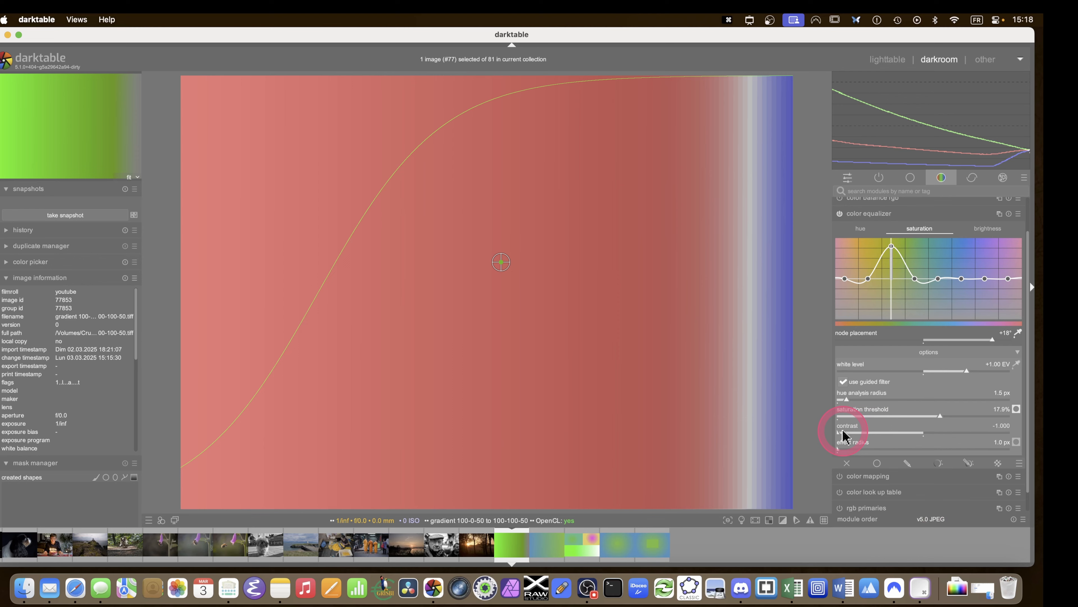
pyautogui.moveTo(842, 433); pyautogui.dragTo(1017, 440)
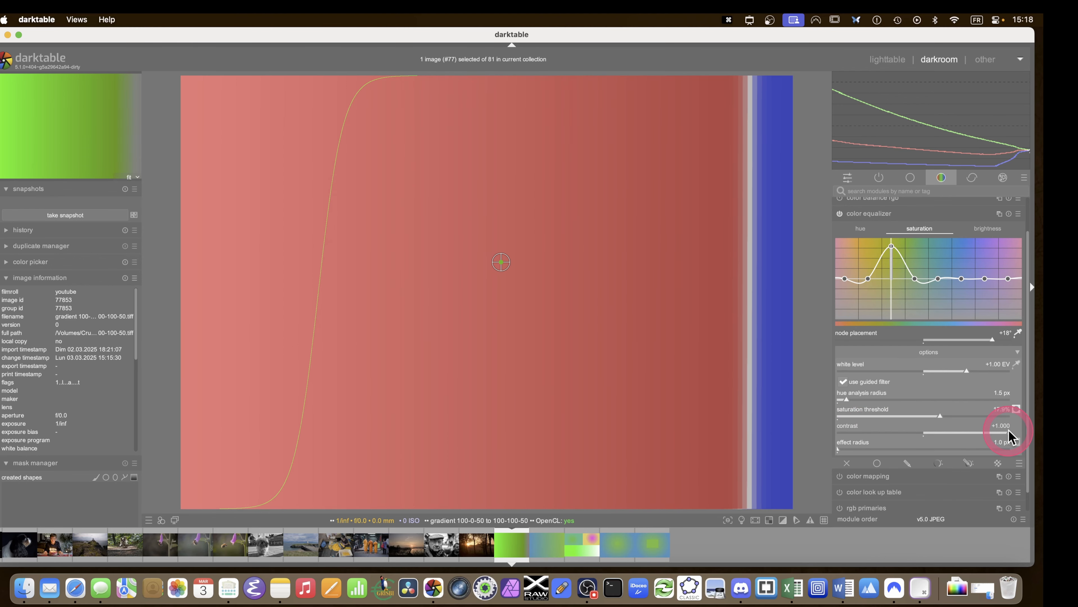
pyautogui.moveTo(1010, 435); pyautogui.dragTo(784, 436)
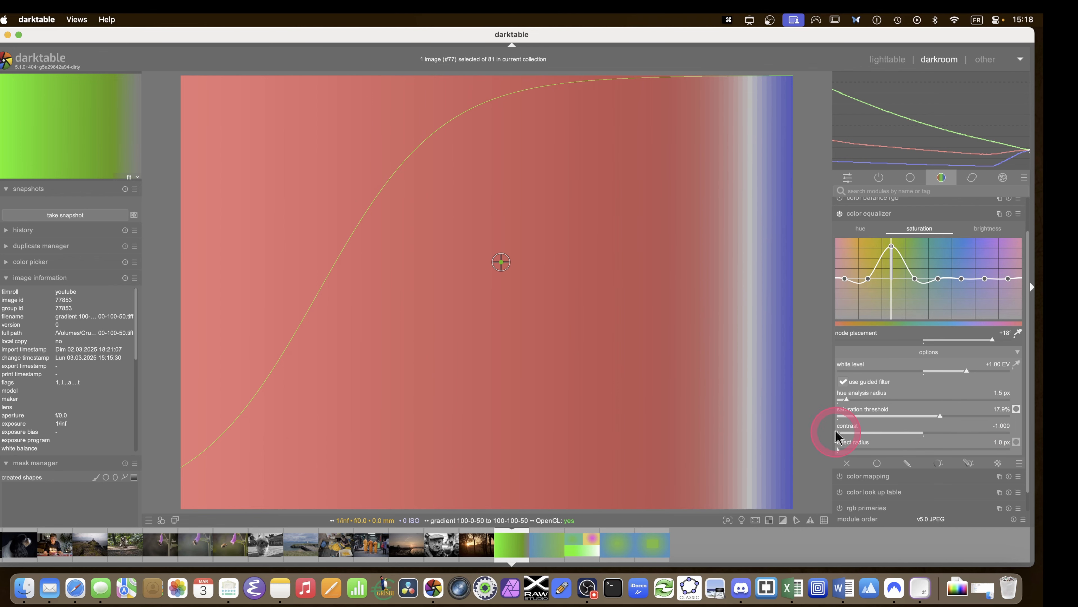
pyautogui.moveTo(849, 434); pyautogui.dragTo(1008, 434)
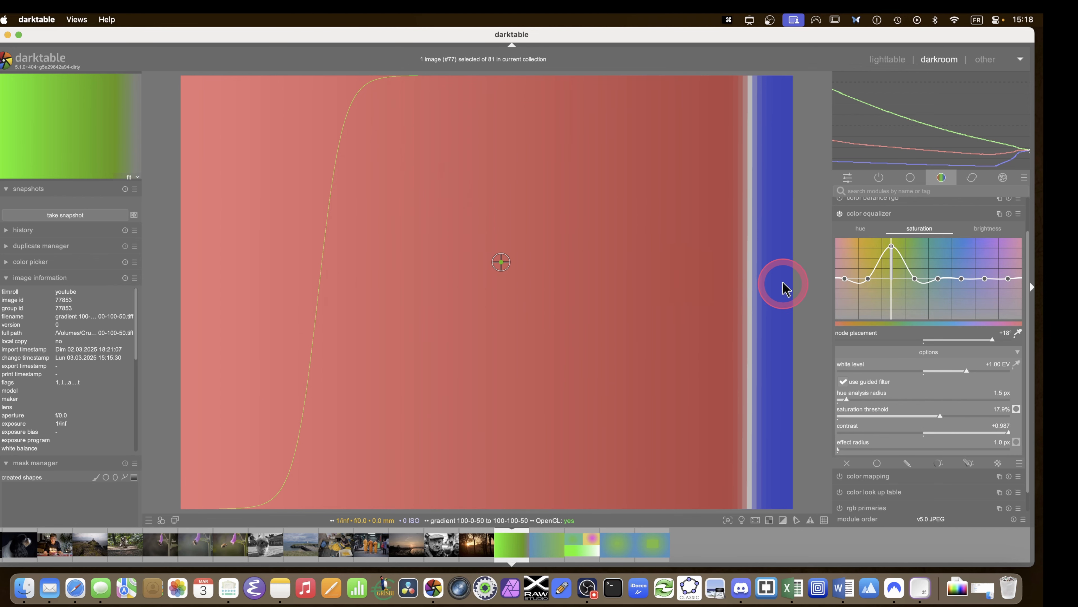
pyautogui.click(925, 434)
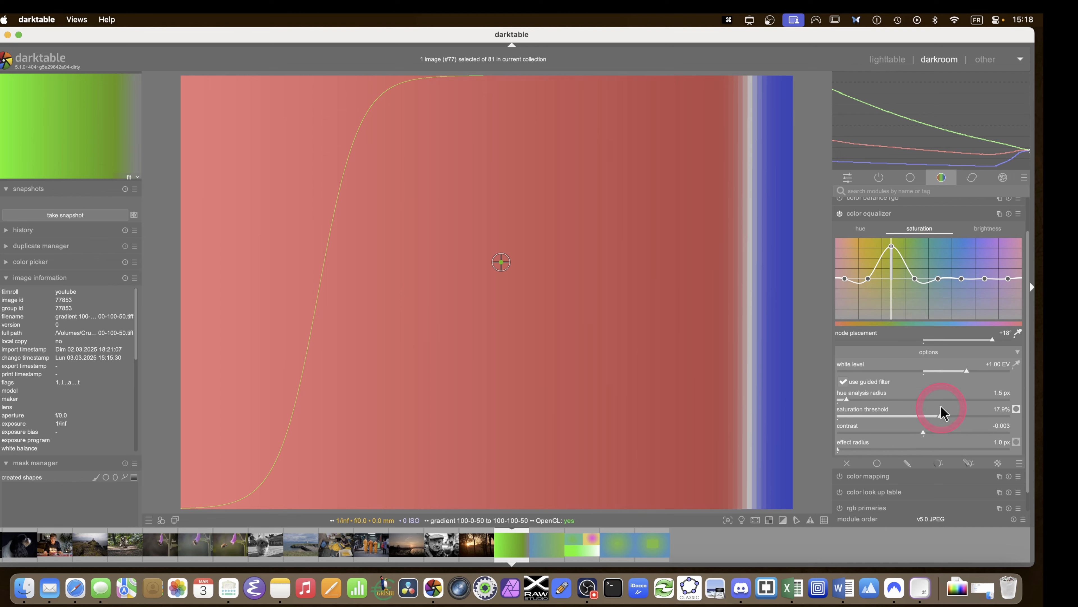
pyautogui.click(1017, 410)
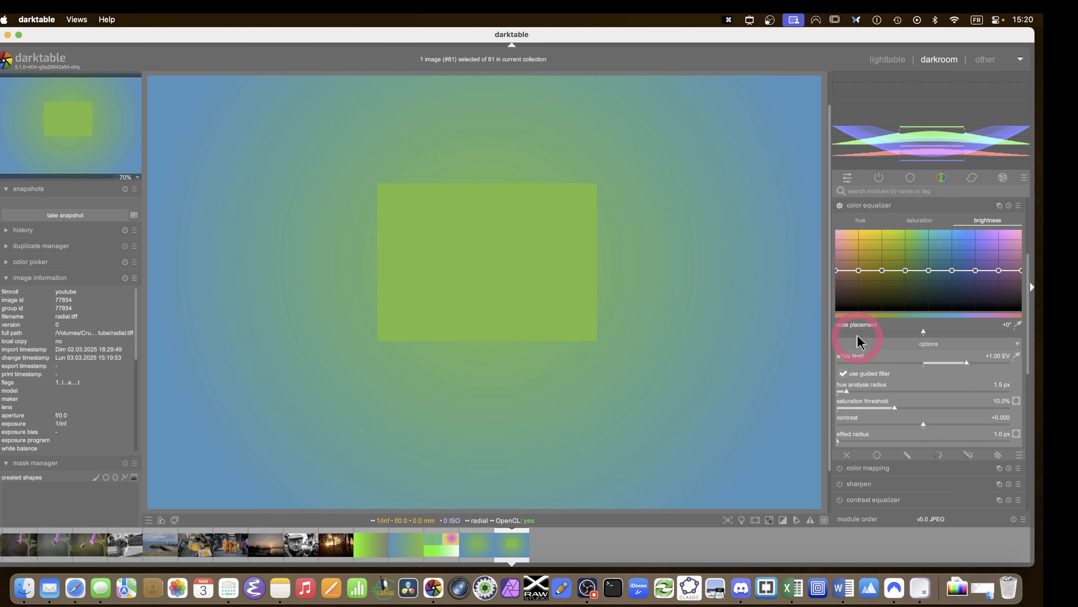
# Sample the hue of the green rectangle and set the color equalizer's node placement to +18°.
pyautogui.click(1018, 325)
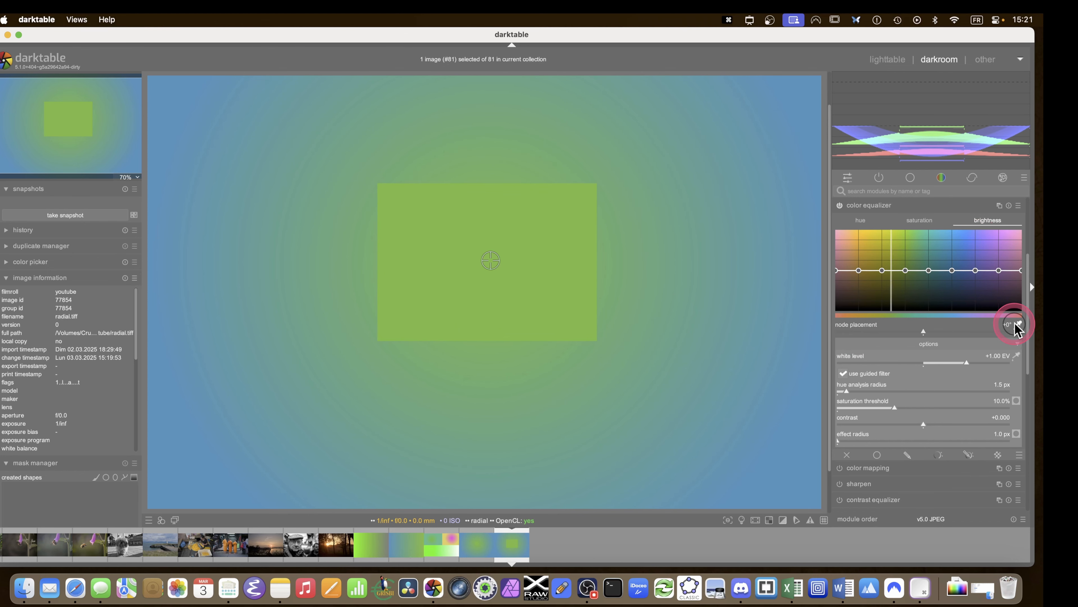
pyautogui.click(461, 269)
pyautogui.moveTo(926, 335); pyautogui.dragTo(993, 335)
# Raise the yellow-green node at the sampled hue in both the saturation and the brightness curves.
pyautogui.click(928, 220)
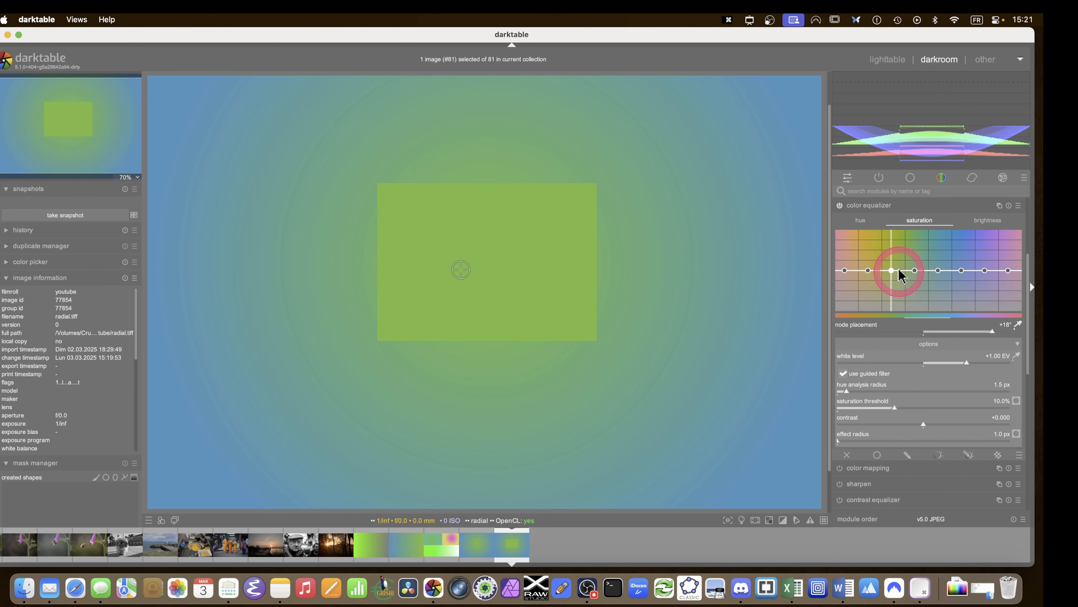
pyautogui.moveTo(891, 270); pyautogui.dragTo(893, 253)
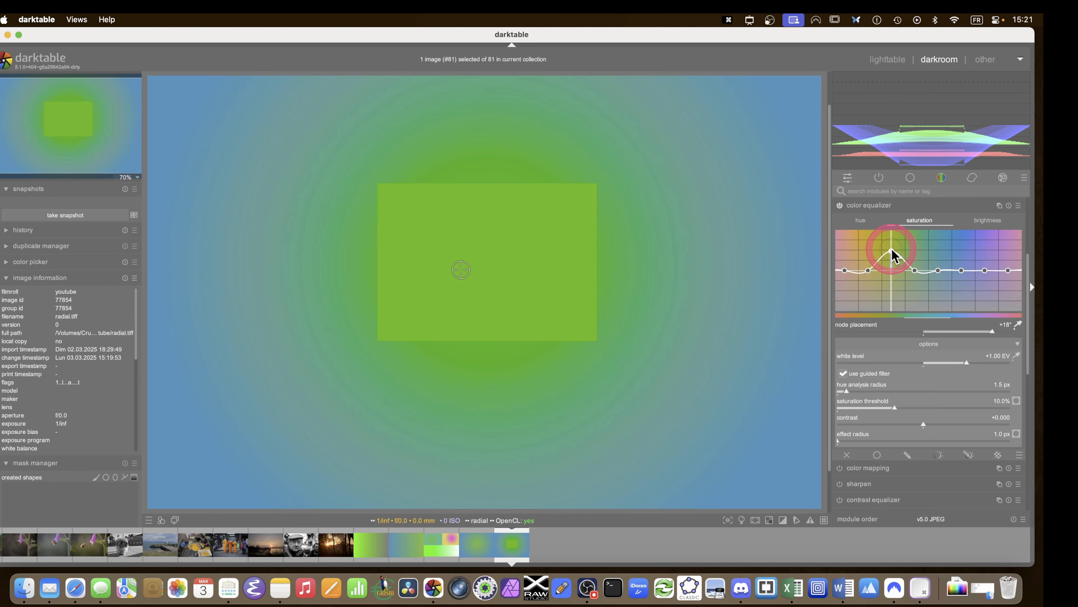
pyautogui.click(996, 221)
pyautogui.moveTo(892, 270); pyautogui.dragTo(892, 243)
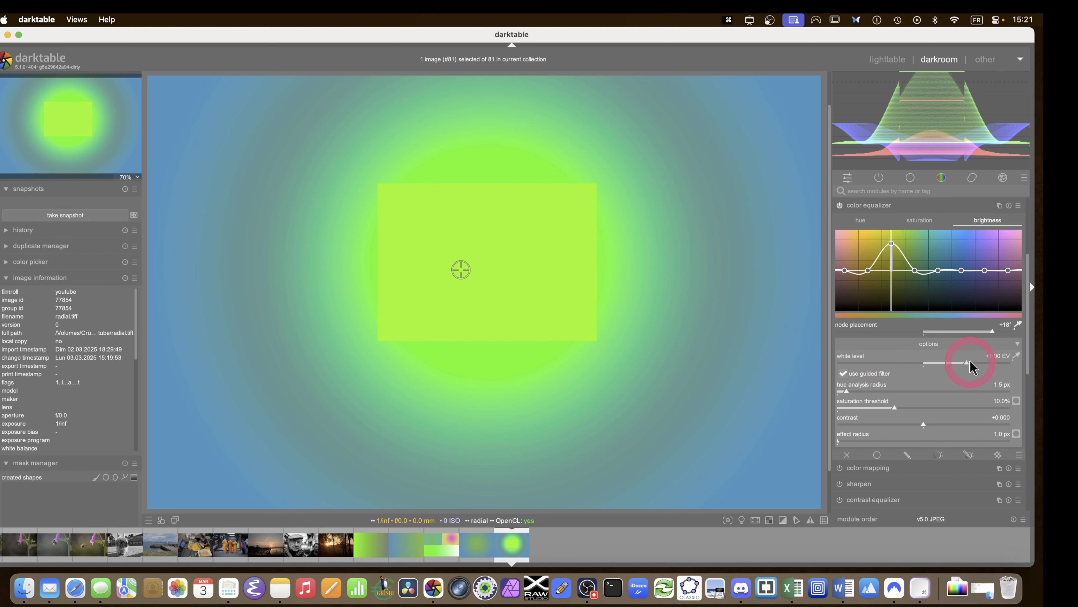
# Compare white levels of -1.87 EV, +2.00 EV and -1.66 EV on the radial image, and reset the white level to its default.
pyautogui.moveTo(969, 366); pyautogui.dragTo(840, 371)
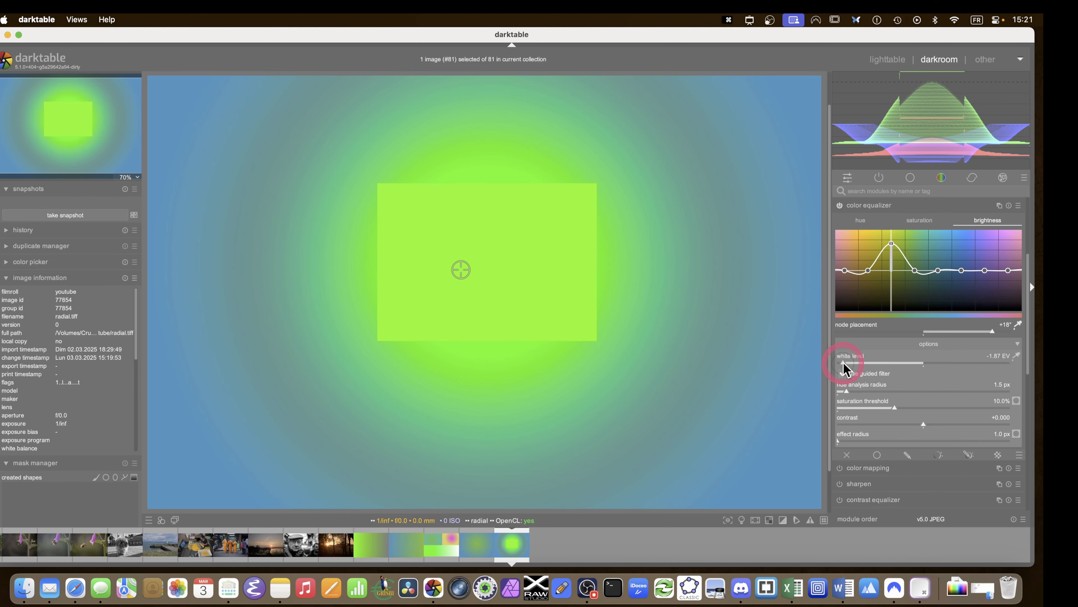
pyautogui.moveTo(845, 369); pyautogui.dragTo(1035, 361)
pyautogui.click(499, 166)
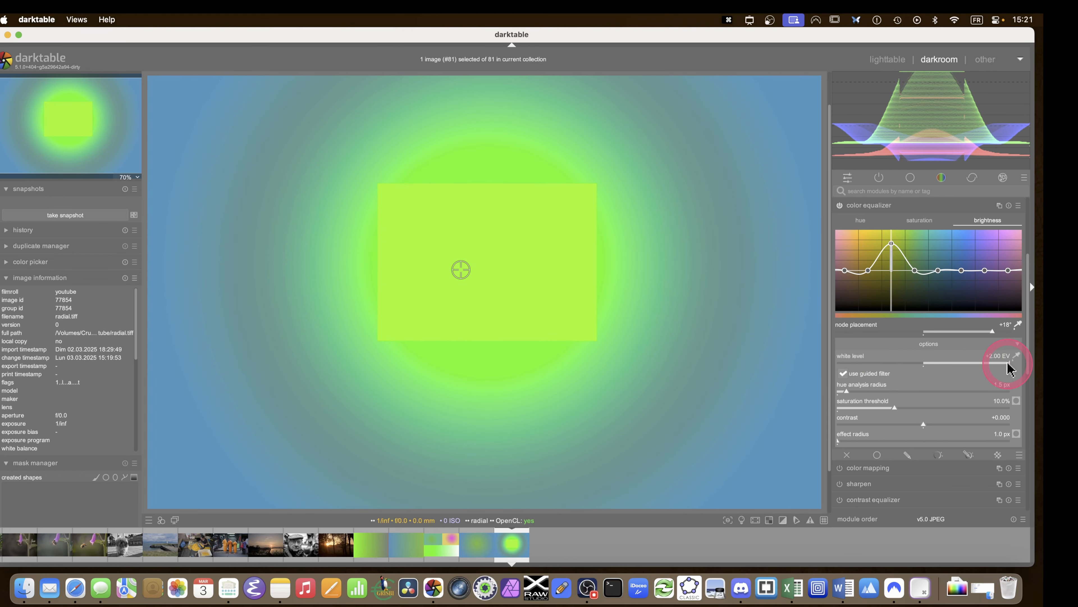
pyautogui.moveTo(1010, 365); pyautogui.dragTo(853, 364)
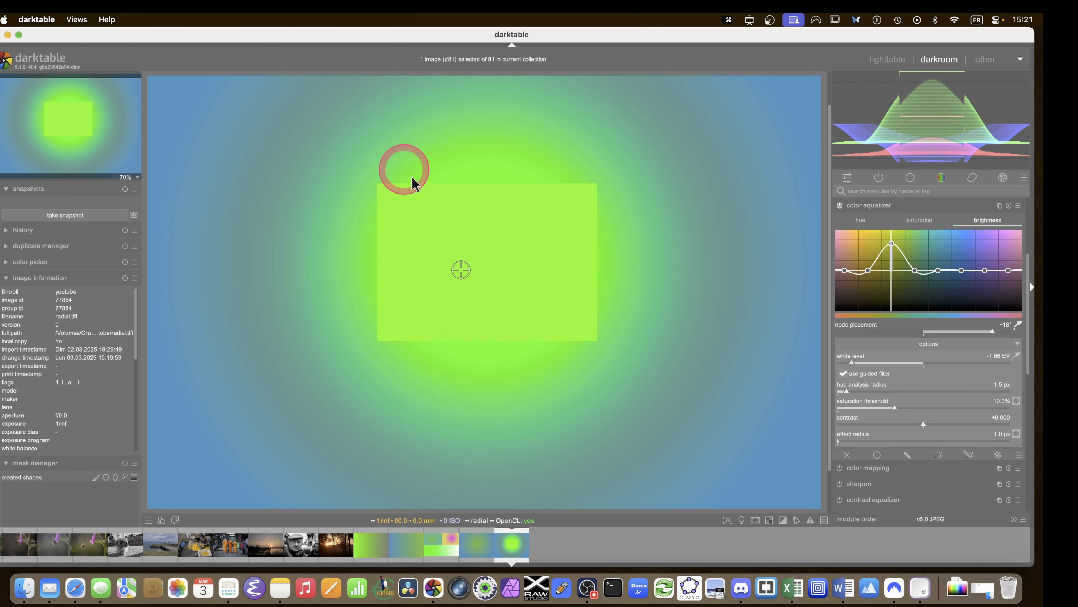
pyautogui.doubleClick(854, 363)
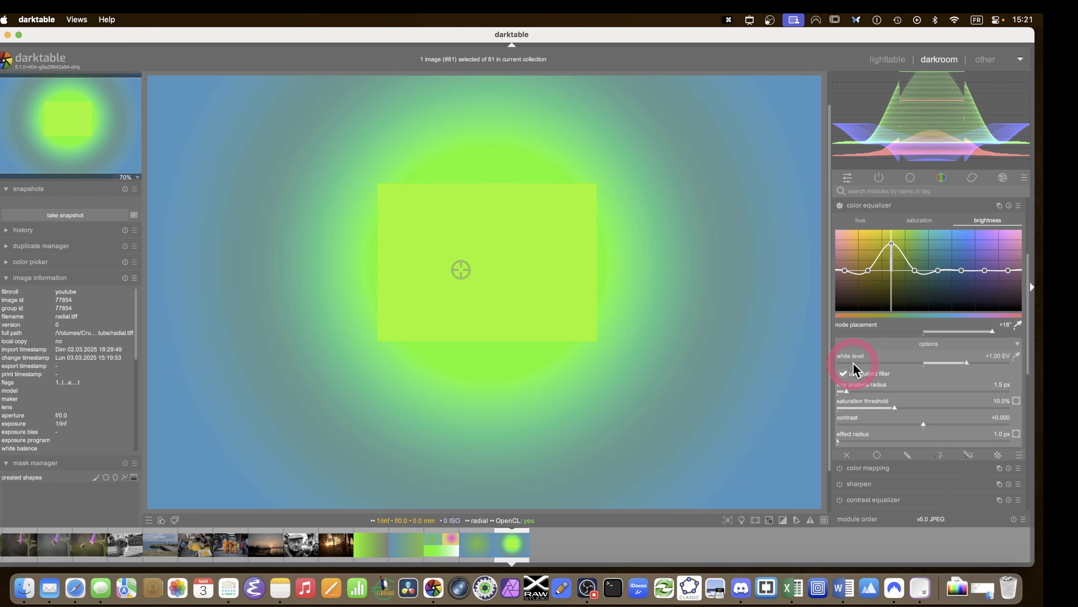
# Display the effect radius mask and set the effect radius to 82.0 px.
pyautogui.scroll(-2, 871, 366)
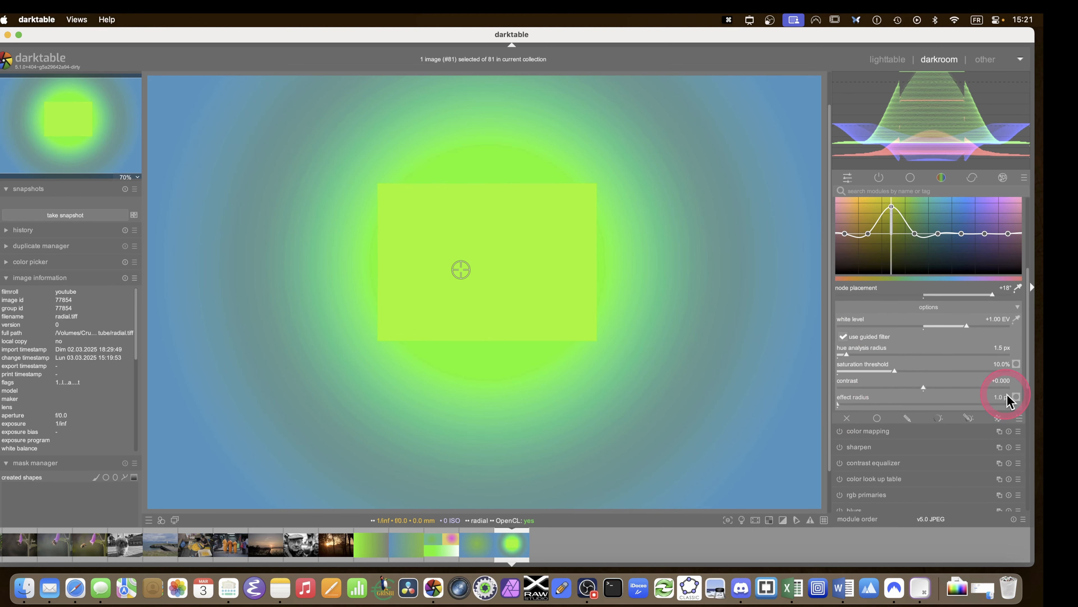
pyautogui.click(1016, 396)
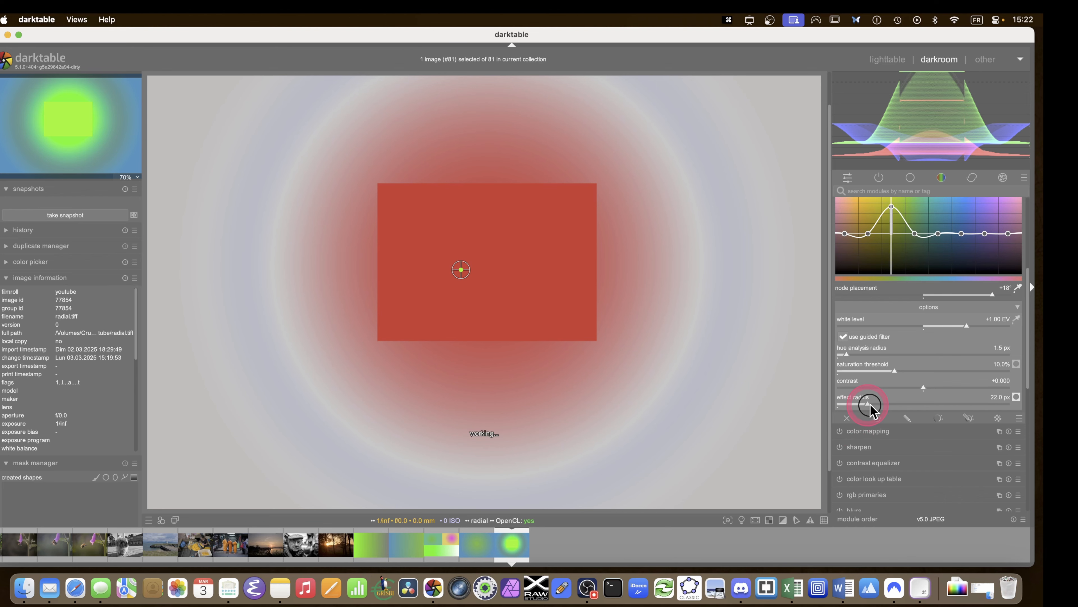
pyautogui.moveTo(871, 405); pyautogui.dragTo(948, 409)
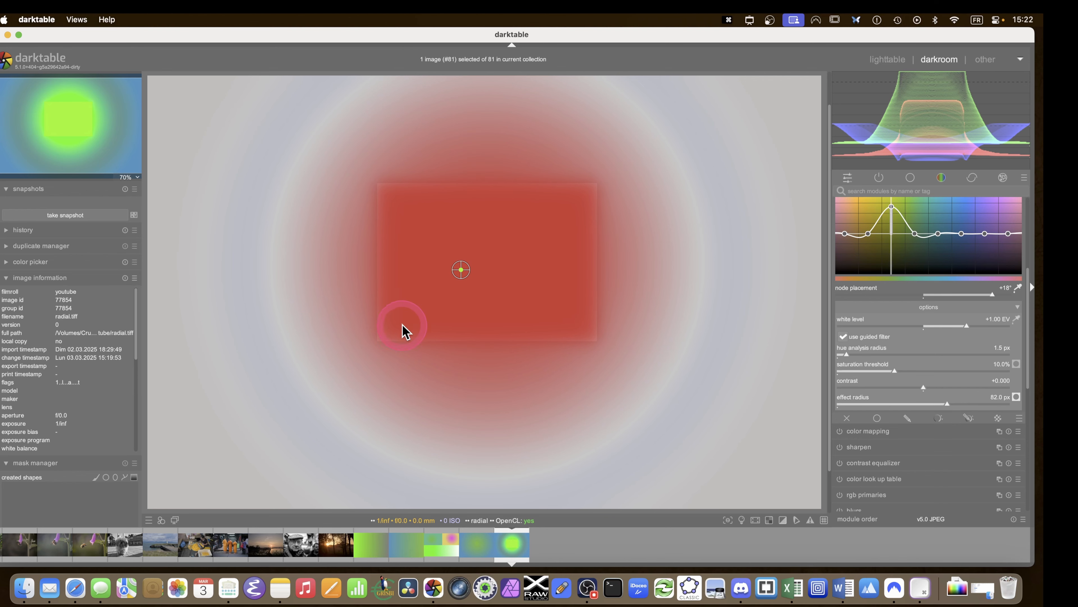
# Collapse the color equalizer and set the tone equalizer's masking to preserve details with the guided filter.
pyautogui.scroll(3, 896, 284)
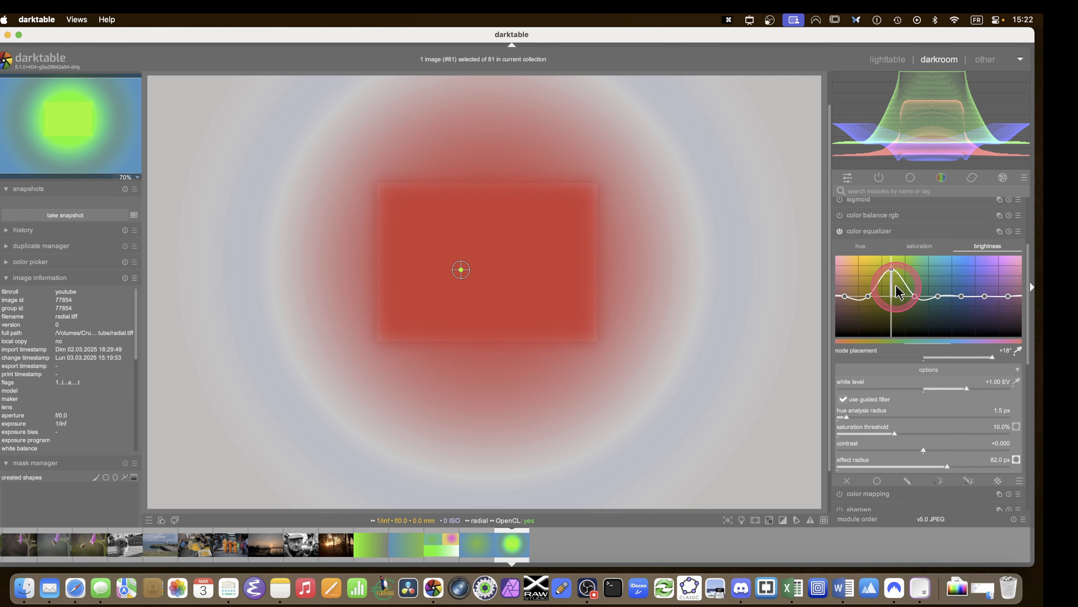
pyautogui.click(883, 232)
pyautogui.click(911, 179)
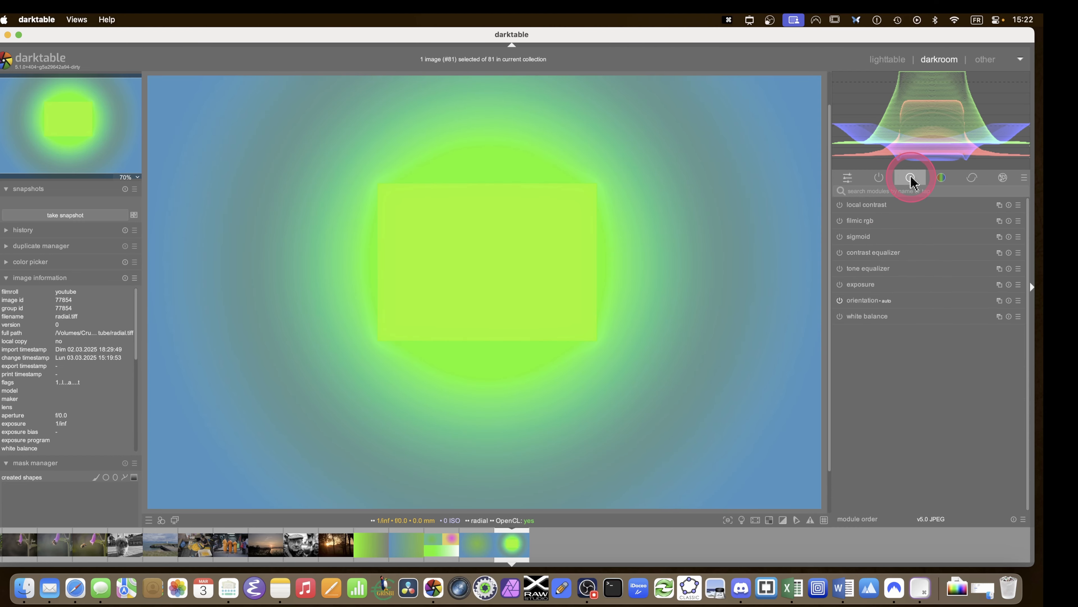
pyautogui.click(869, 269)
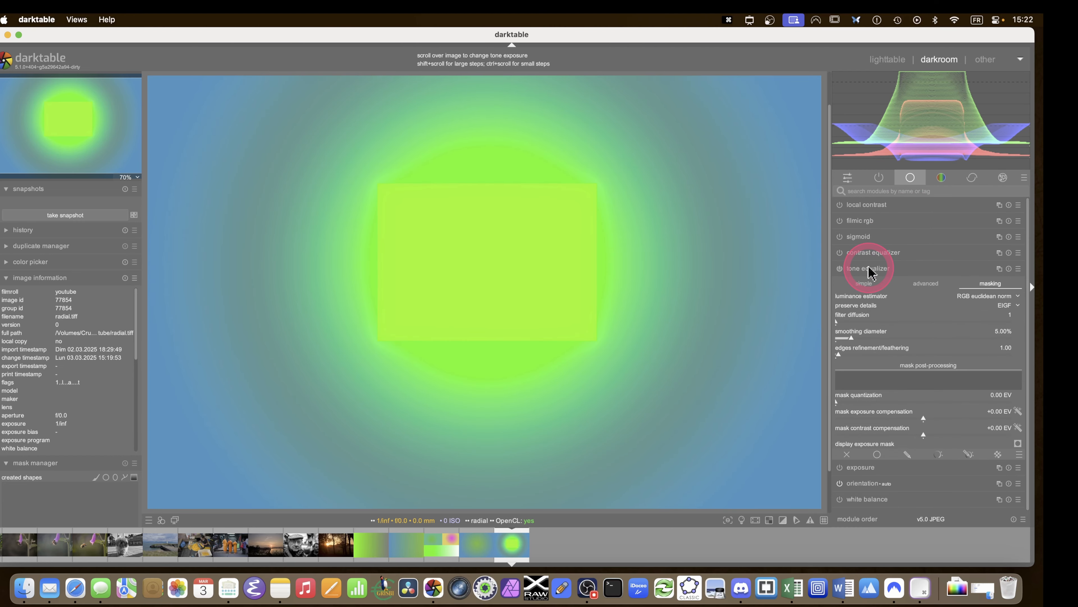
pyautogui.click(995, 303)
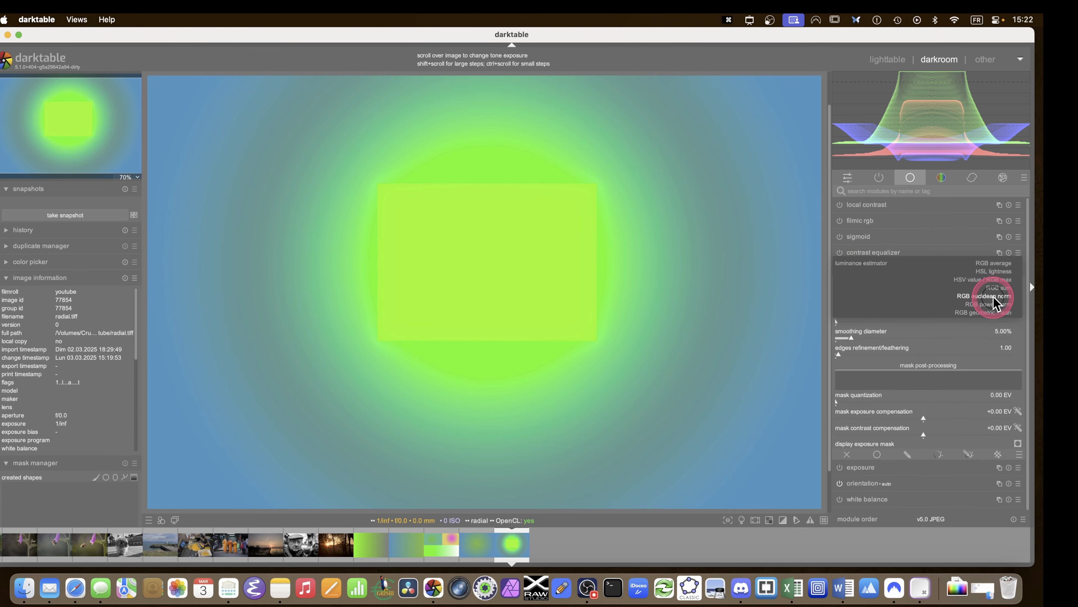
pyautogui.click(995, 303)
pyautogui.click(1008, 308)
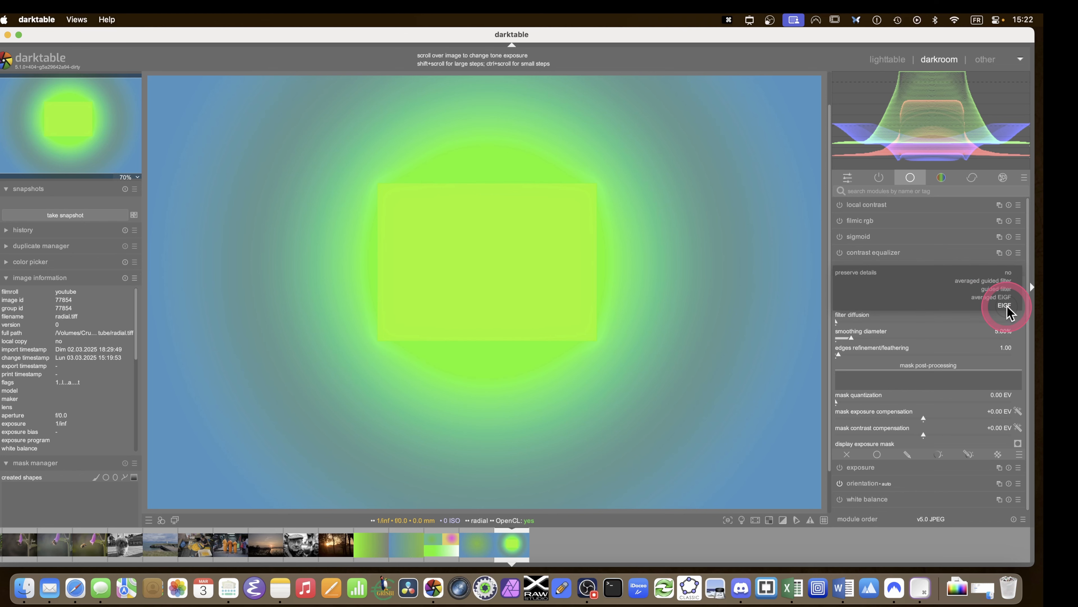
pyautogui.click(1000, 291)
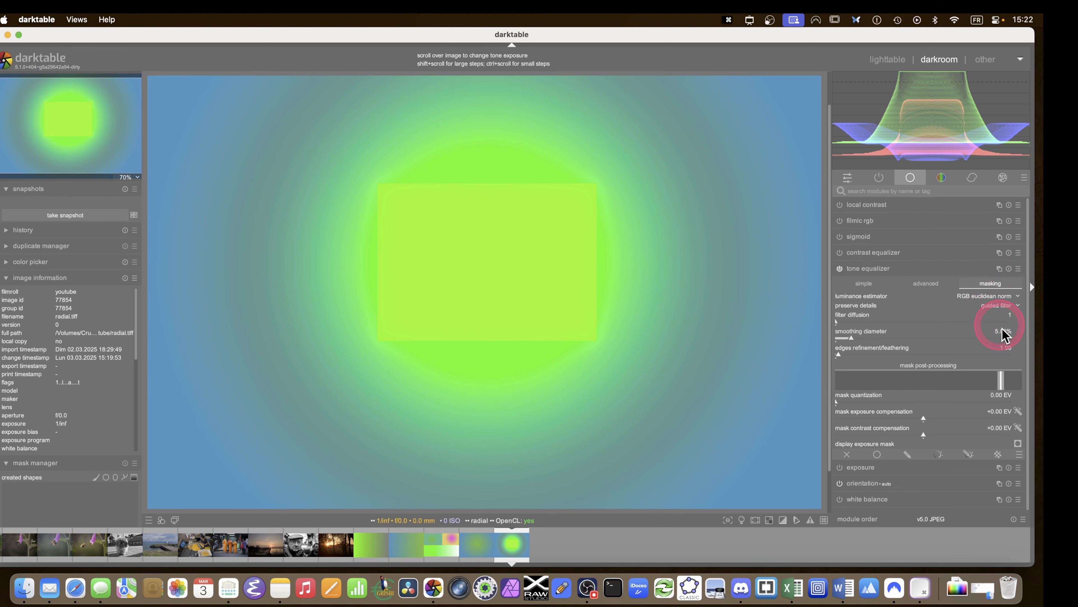
# Auto-adjust the tone equalizer's mask exposure and mask contrast compensation, with the exposure mask displayed.
pyautogui.click(1019, 411)
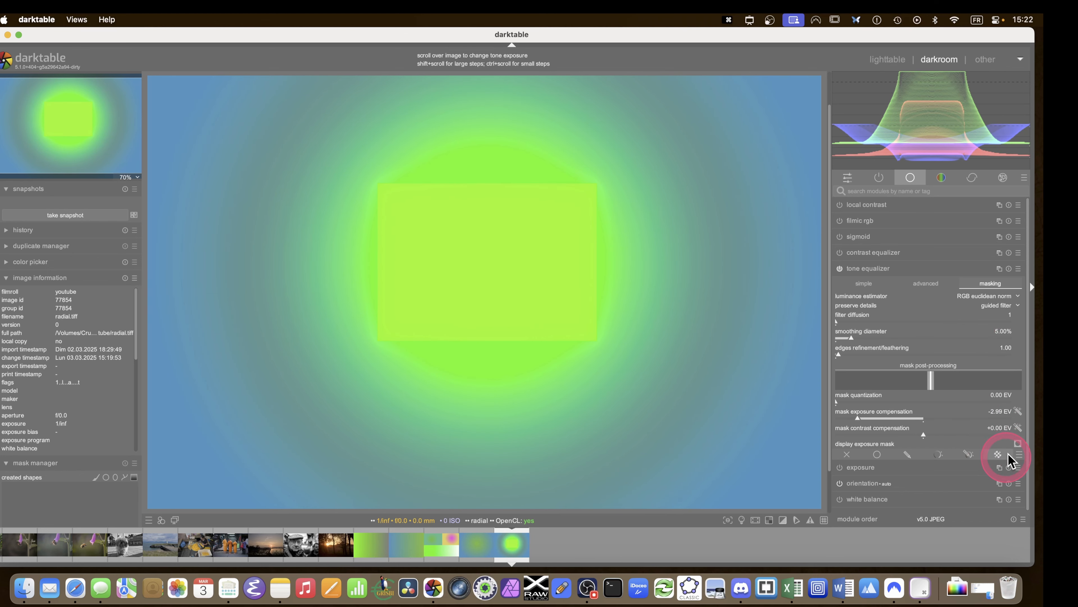
pyautogui.click(1019, 444)
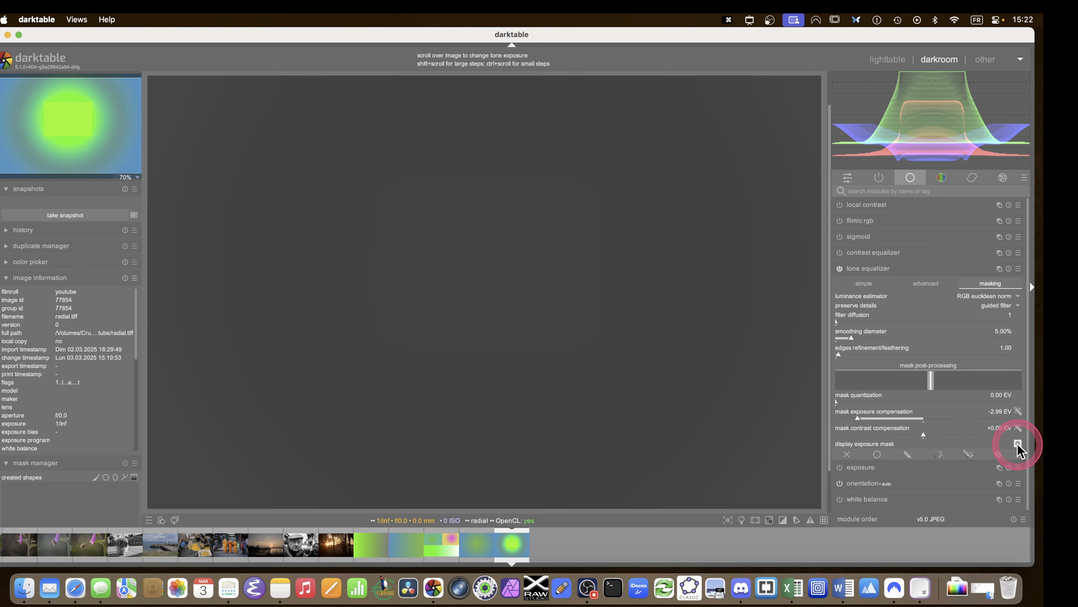
pyautogui.click(1018, 427)
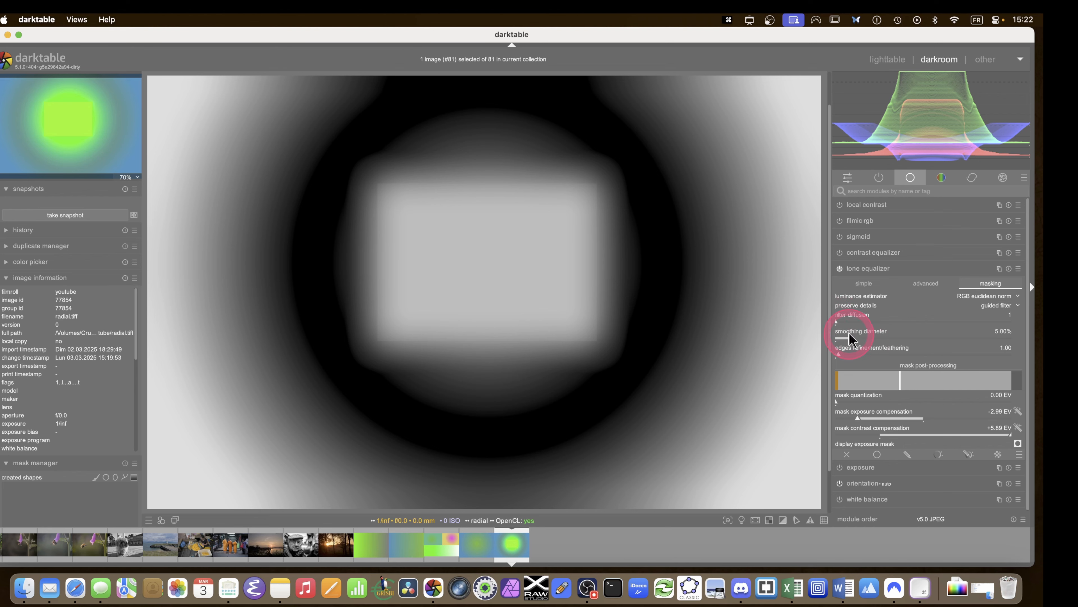
# Set the exposure mask's smoothing diameter to 0.01%, edges refinement/feathering to 0.10 and filter diffusion to 1.
pyautogui.moveTo(852, 338); pyautogui.dragTo(826, 337)
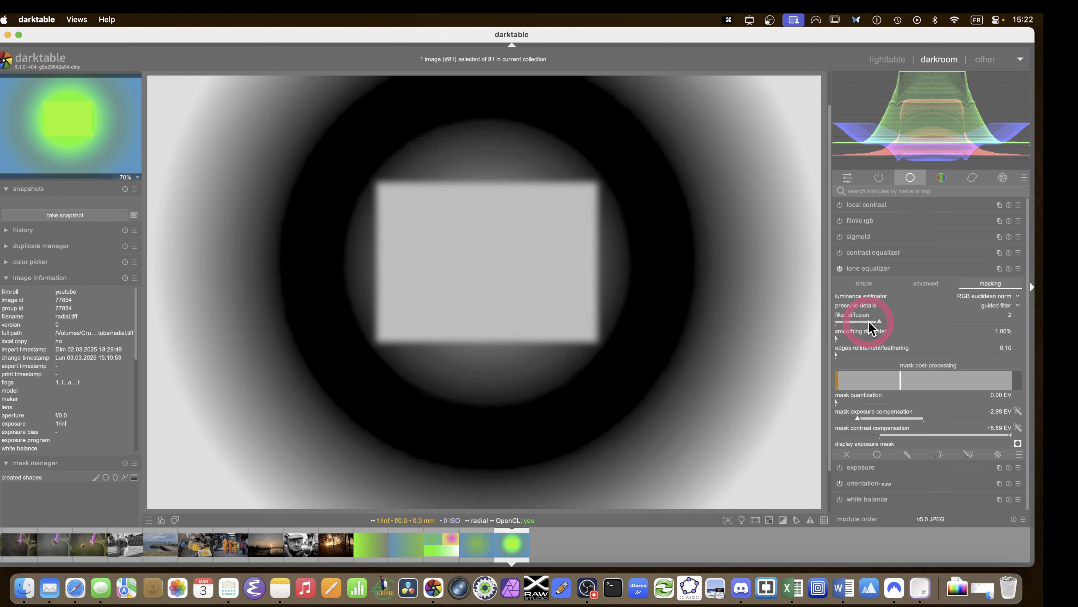
pyautogui.moveTo(868, 320); pyautogui.dragTo(830, 340)
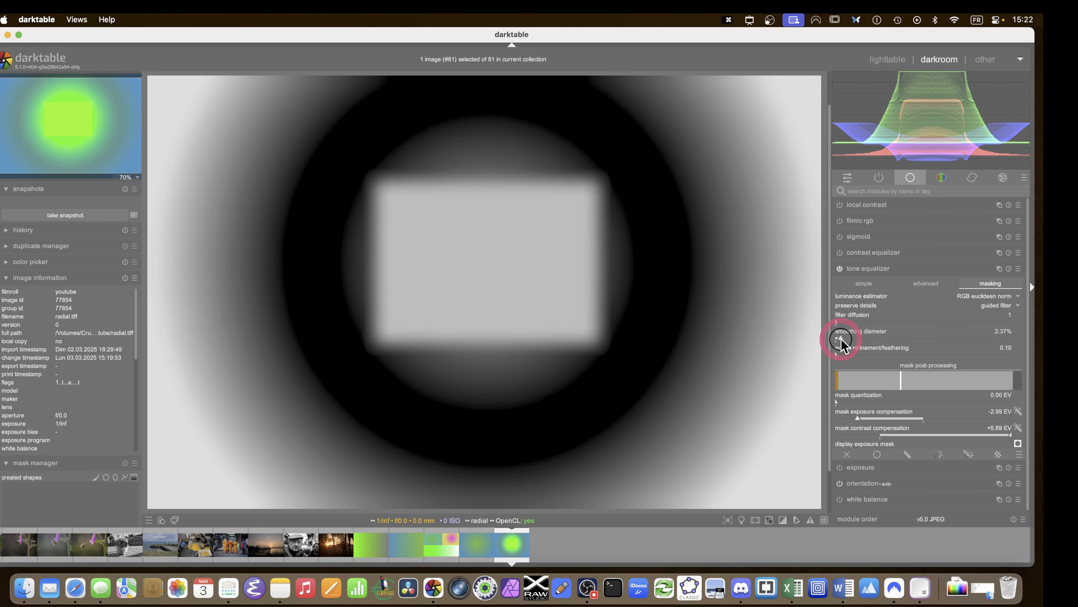
pyautogui.rightClick(843, 340)
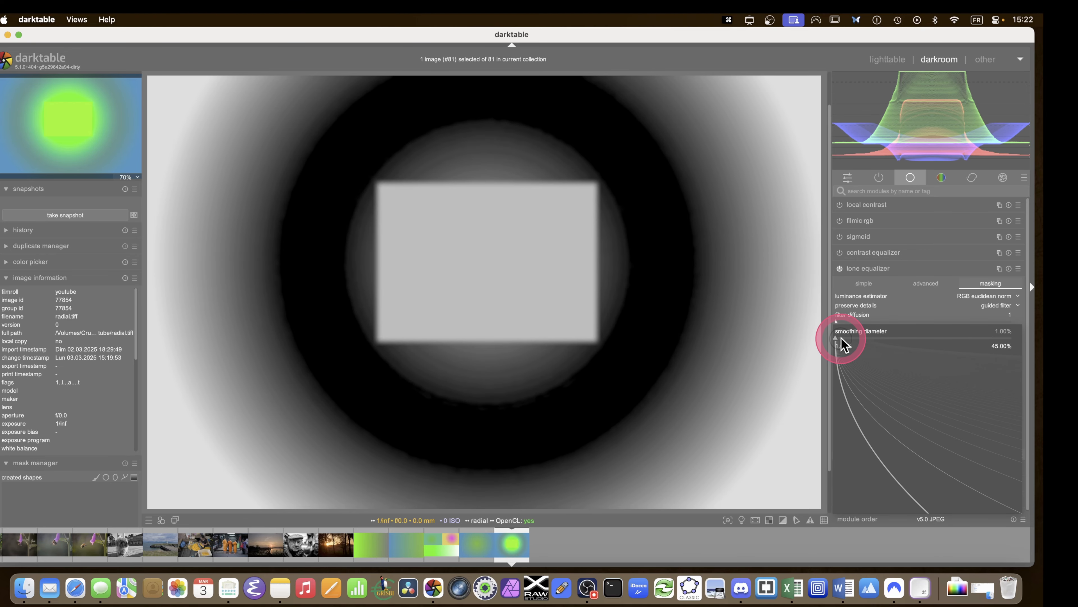
pyautogui.write('0')
pyautogui.press('Return')
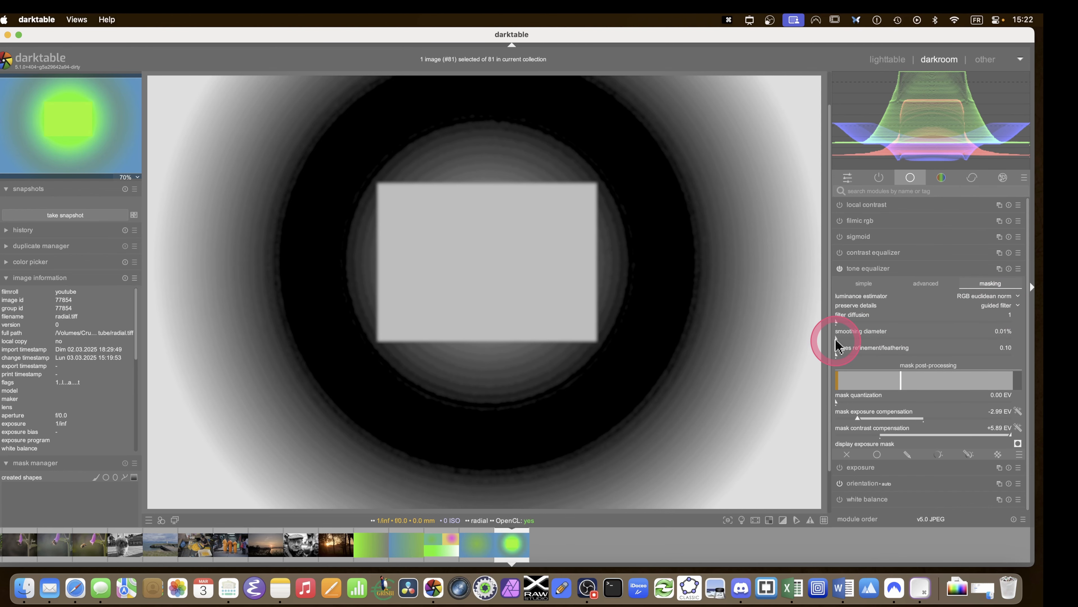
pyautogui.moveTo(835, 344)
pyautogui.mouseDown()
pyautogui.moveTo(844, 346)
pyautogui.moveTo(826, 338)
pyautogui.mouseUp()
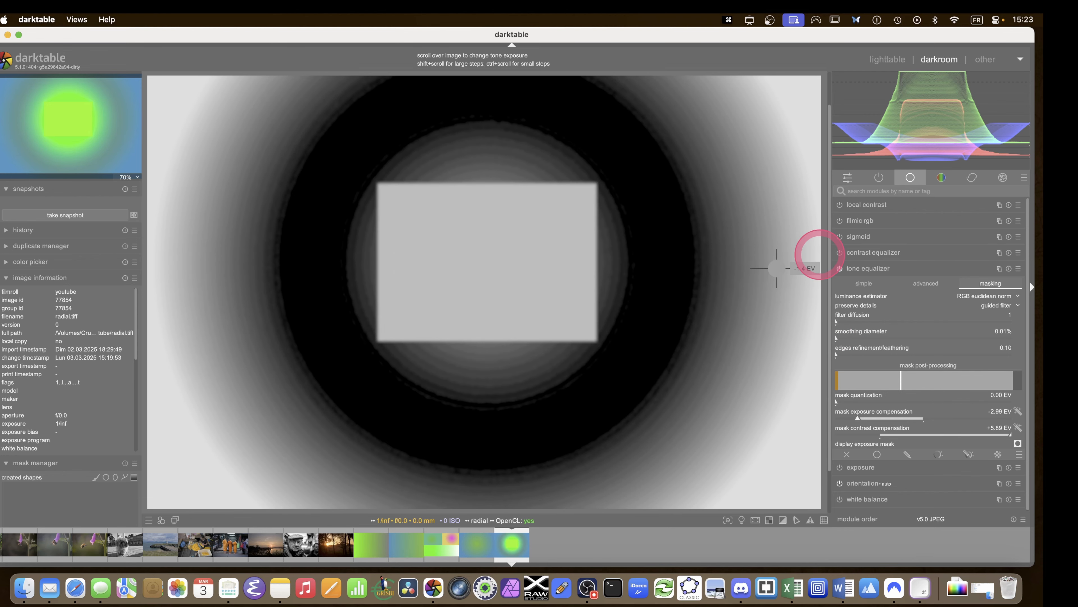
# Collapse the tone equalizer, return to the color equalizer's brightness settings and set the effect radius to 71.2 px.
pyautogui.click(869, 269)
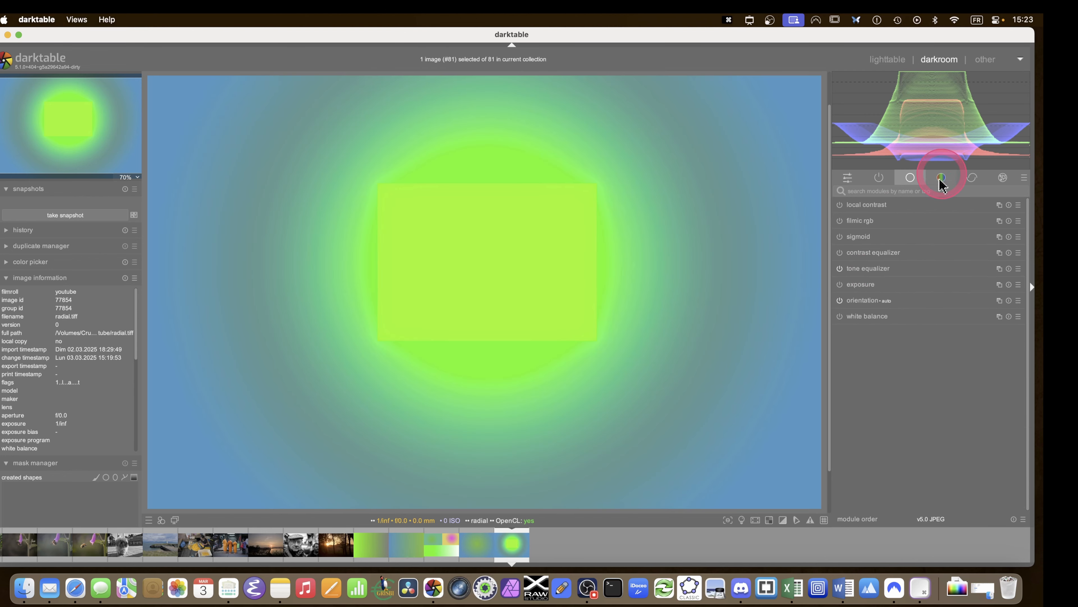
pyautogui.click(942, 177)
pyautogui.click(890, 254)
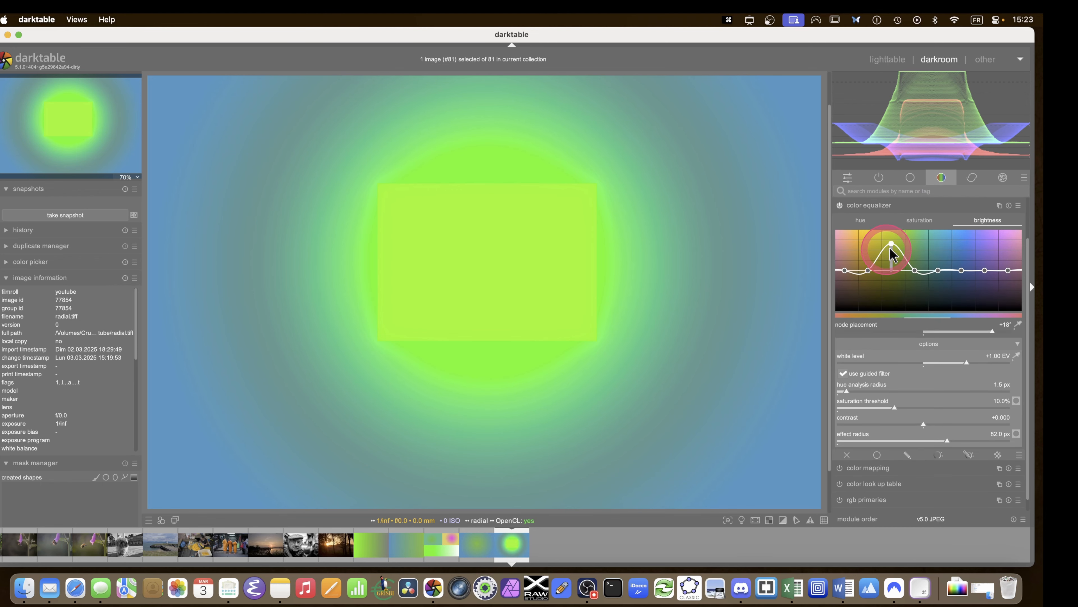
pyautogui.click(891, 336)
pyautogui.moveTo(940, 440)
pyautogui.mouseDown()
pyautogui.moveTo(943, 431)
pyautogui.moveTo(839, 434)
pyautogui.moveTo(1040, 433)
pyautogui.moveTo(813, 440)
pyautogui.moveTo(1031, 431)
pyautogui.moveTo(933, 429)
pyautogui.mouseUp()
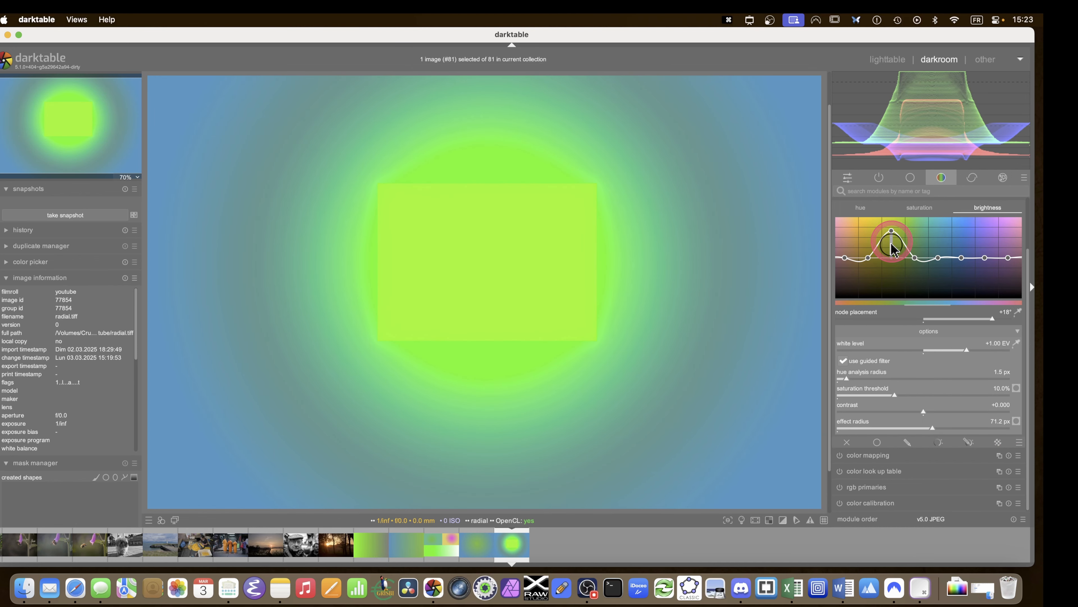
# Reduce the green node's brightness boost and try effect radii of 128.0 px and 34.1 px.
pyautogui.moveTo(892, 235); pyautogui.dragTo(891, 248)
pyautogui.moveTo(956, 429); pyautogui.dragTo(1041, 445)
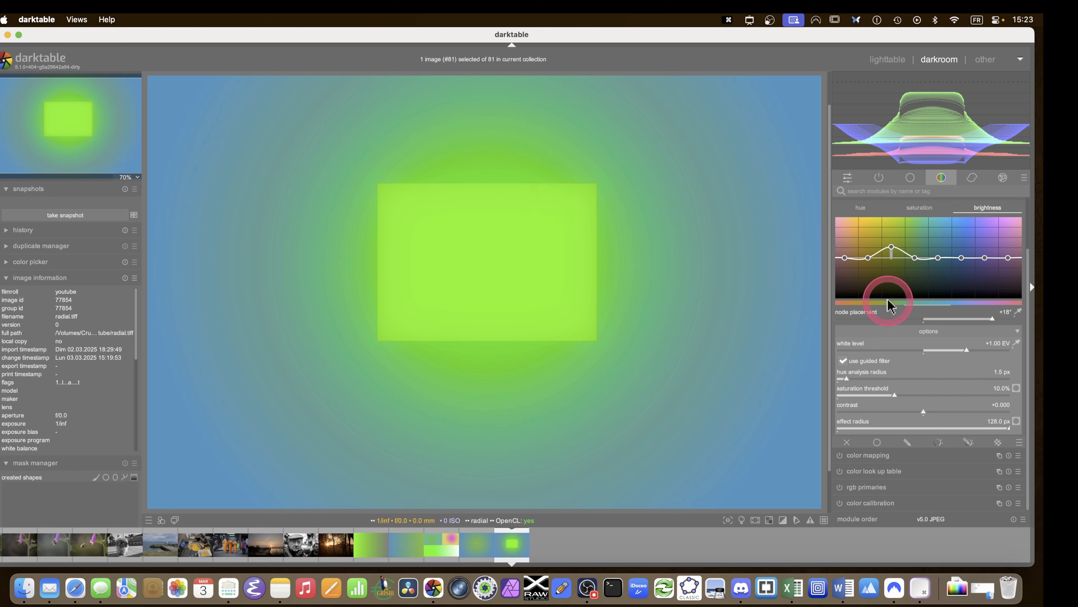
pyautogui.click(882, 430)
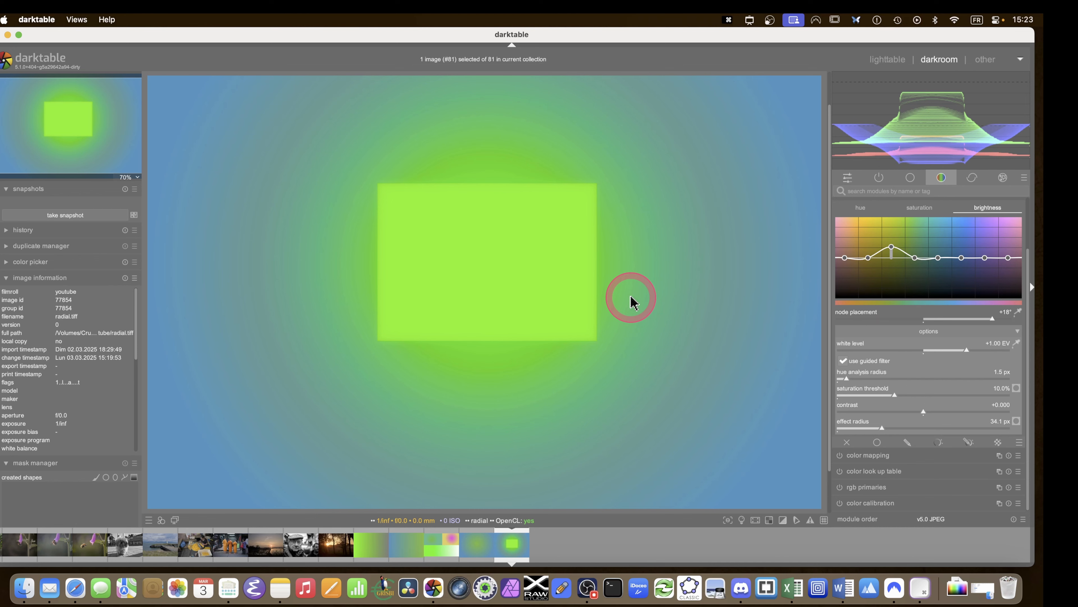
# Open the noise.tiff image and examine its color noise at magnifications up to 1600%.
pyautogui.press('BackSpace')
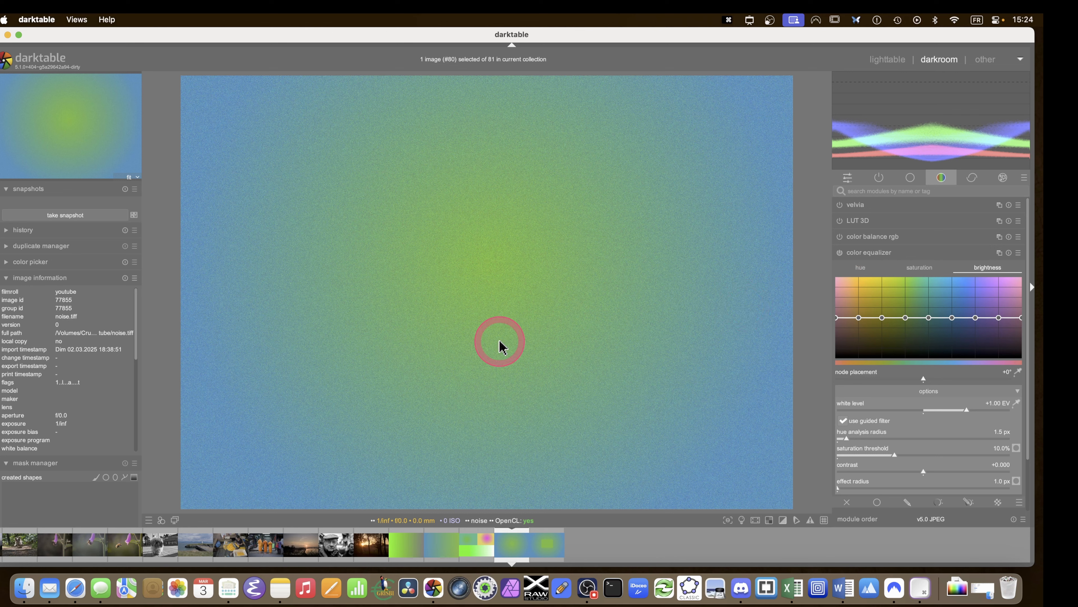
pyautogui.scroll(2, 472, 286)
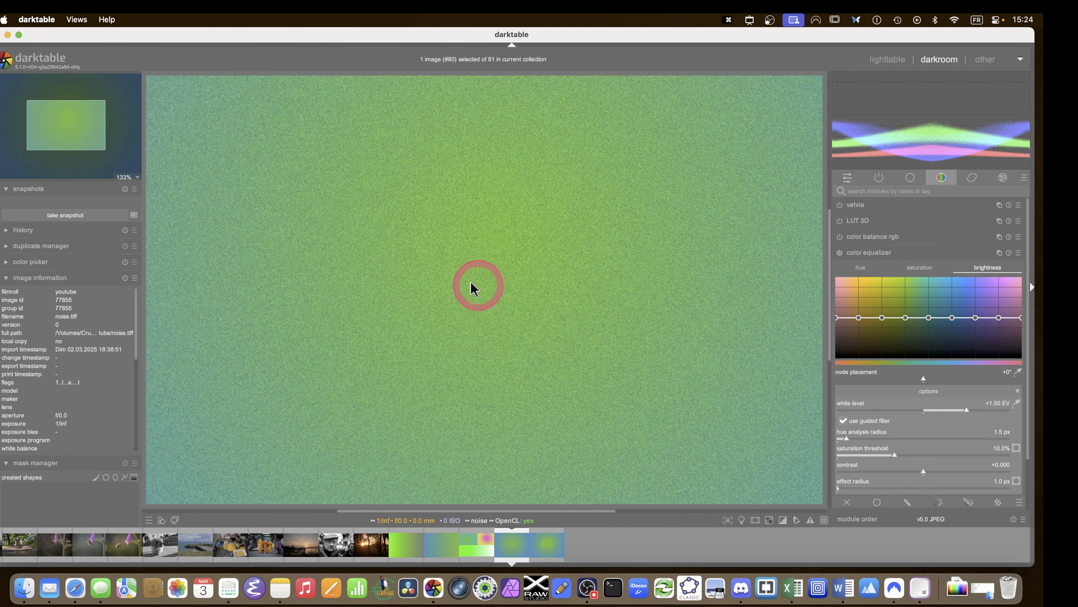
pyautogui.scroll(10, 475, 289)
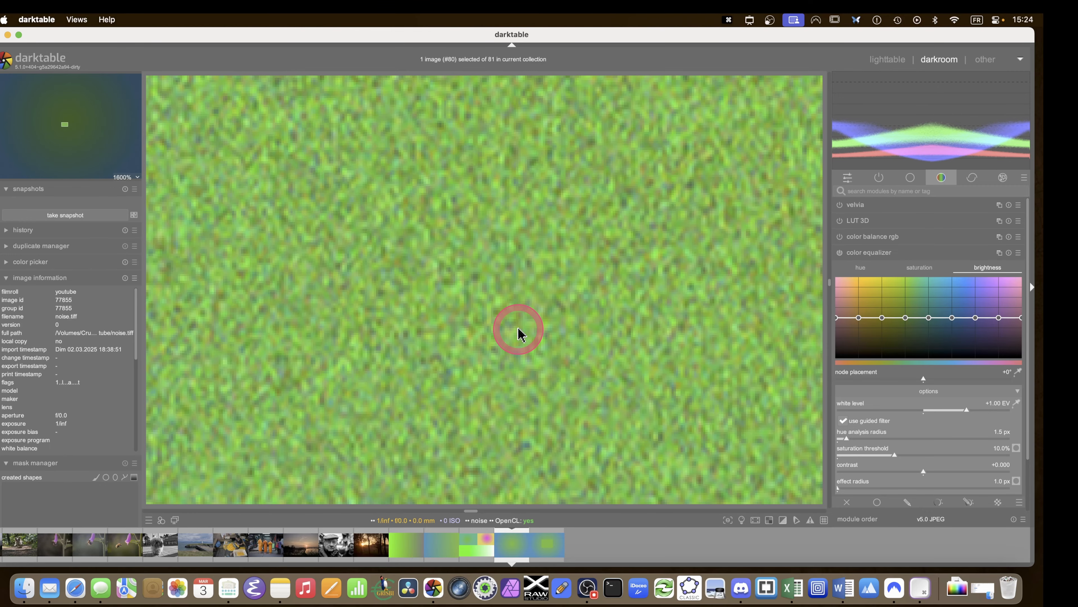
pyautogui.scroll(-4, 525, 313)
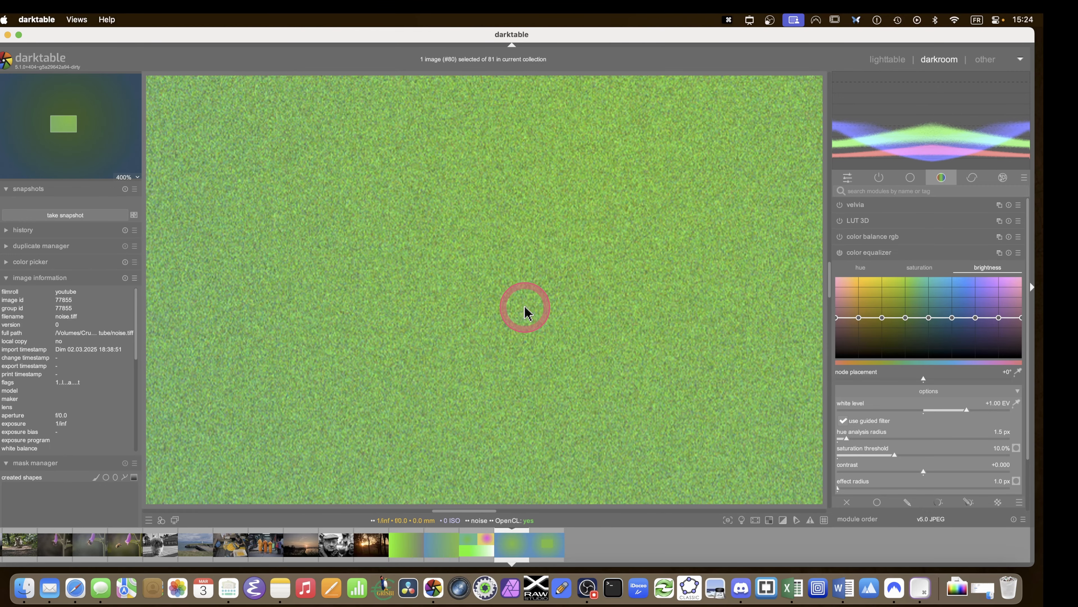
pyautogui.scroll(-5, 525, 313)
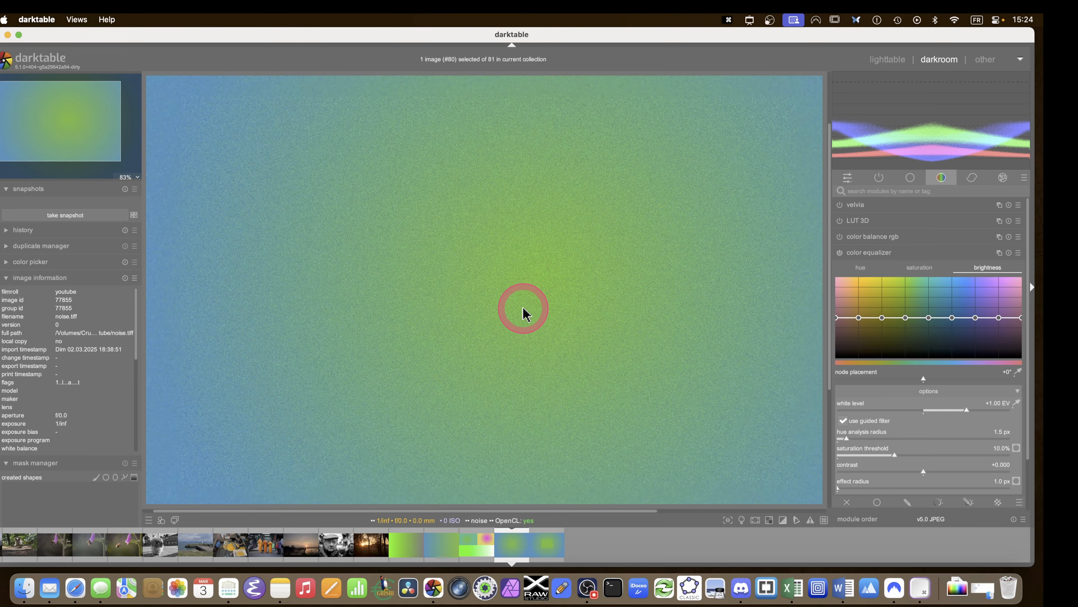
pyautogui.scroll(2, 523, 313)
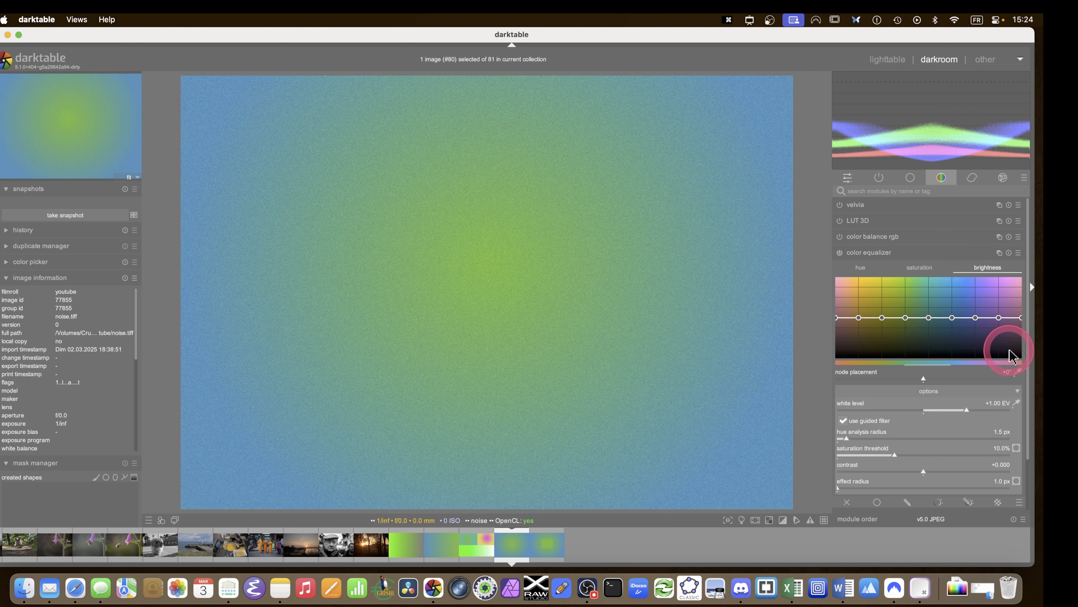
# Sample the green hue near the image centre and set the color equalizer's node placement to +23° to match it.
pyautogui.click(1018, 404)
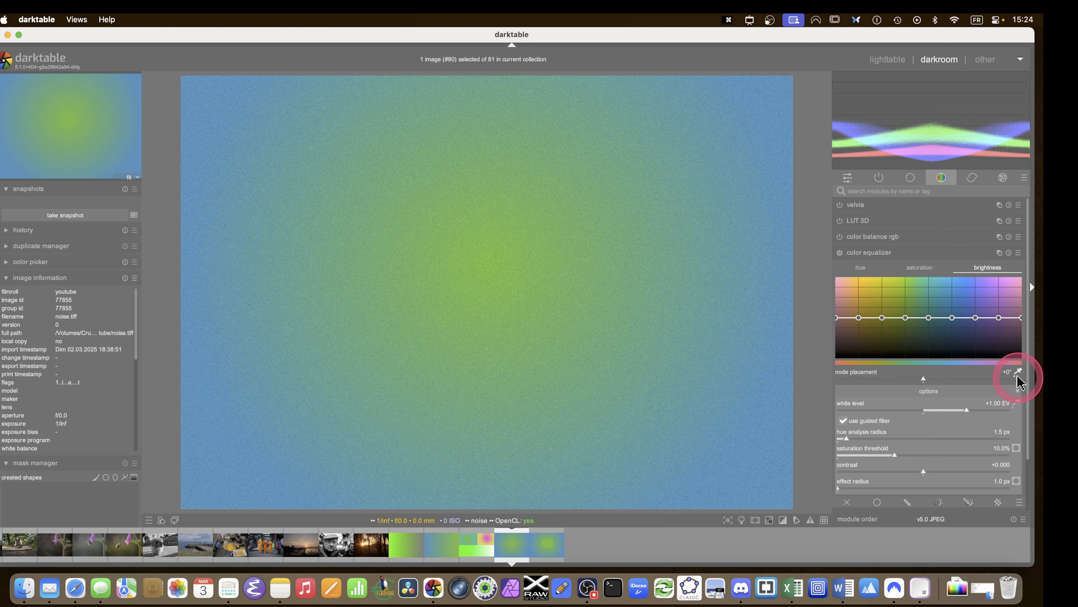
pyautogui.click(464, 272)
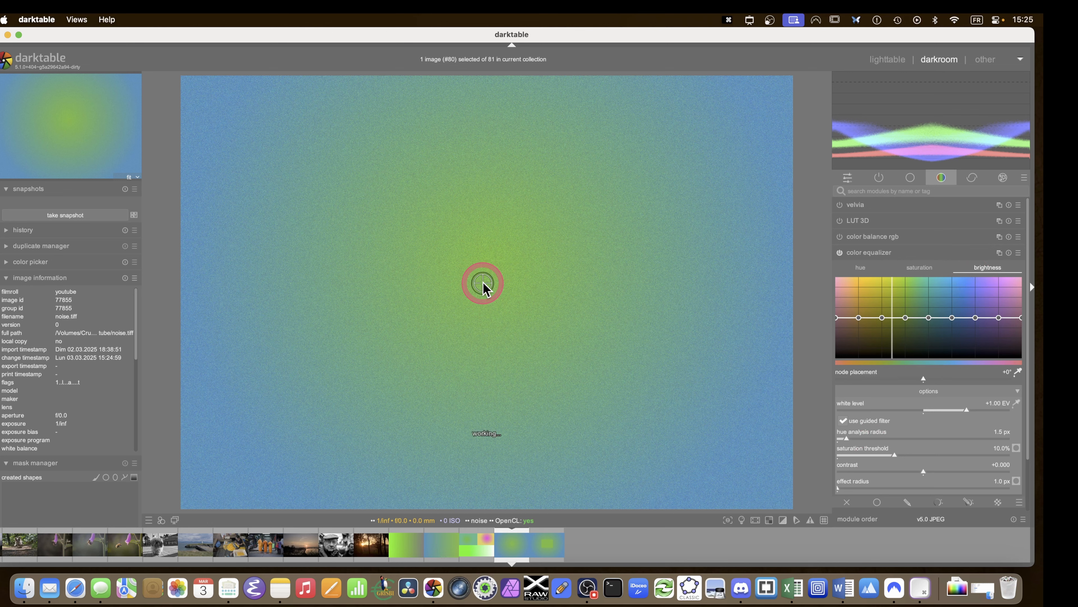
pyautogui.click(456, 286)
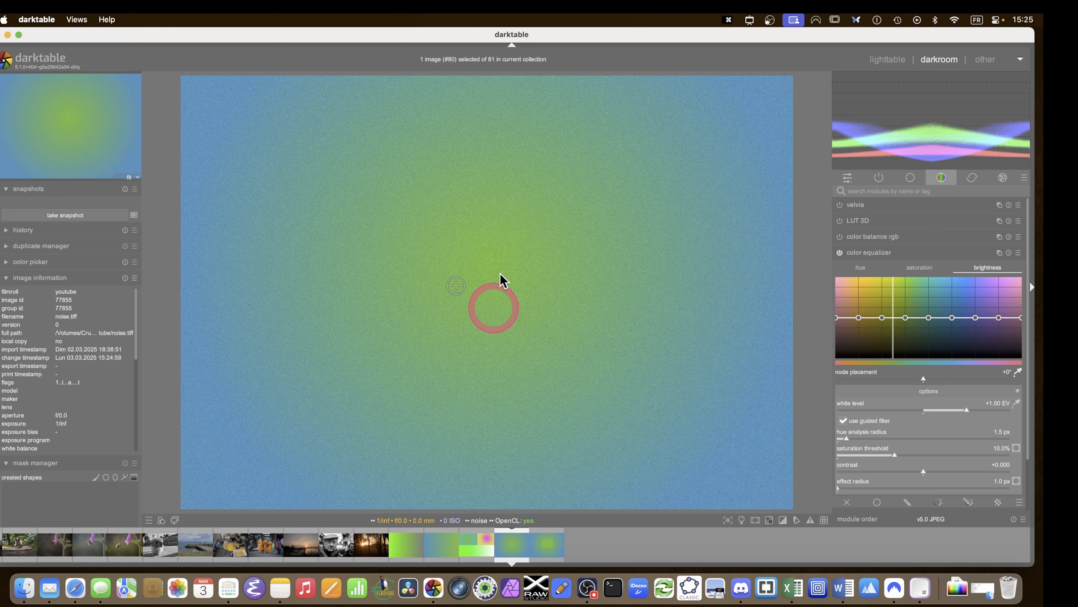
pyautogui.click(461, 301)
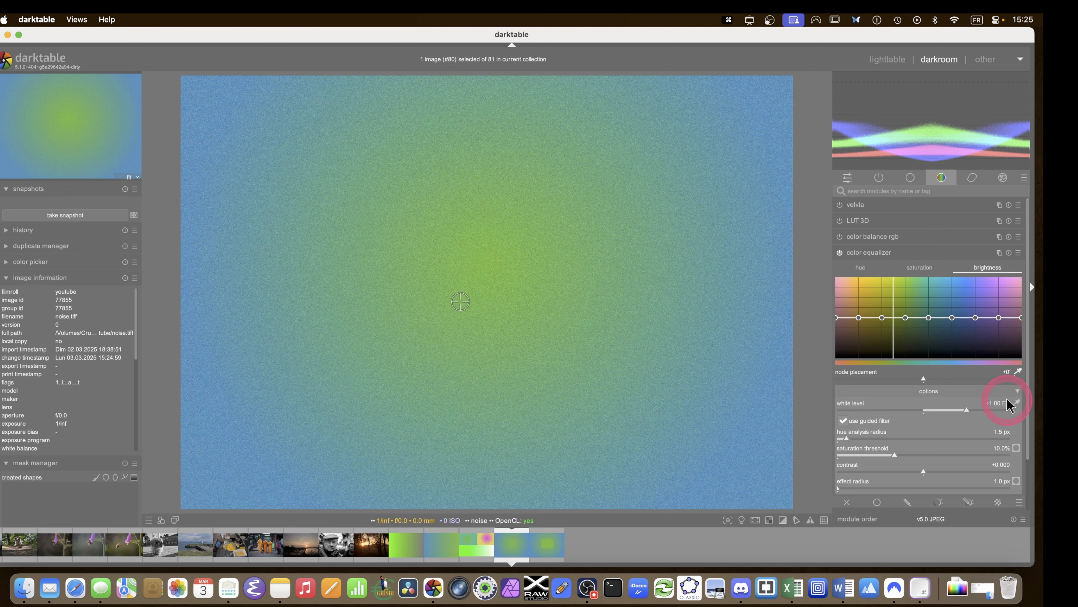
pyautogui.moveTo(924, 378); pyautogui.dragTo(1014, 379)
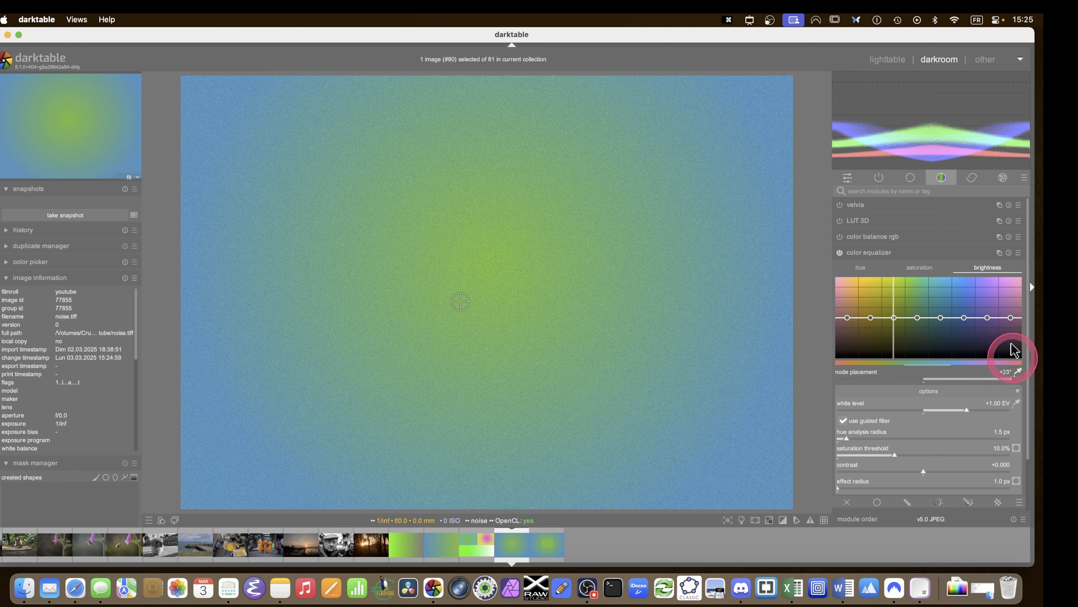
# Raise the green node on the brightness curve and set the hue analysis radius to 1.0 px.
pyautogui.moveTo(893, 318); pyautogui.dragTo(894, 297)
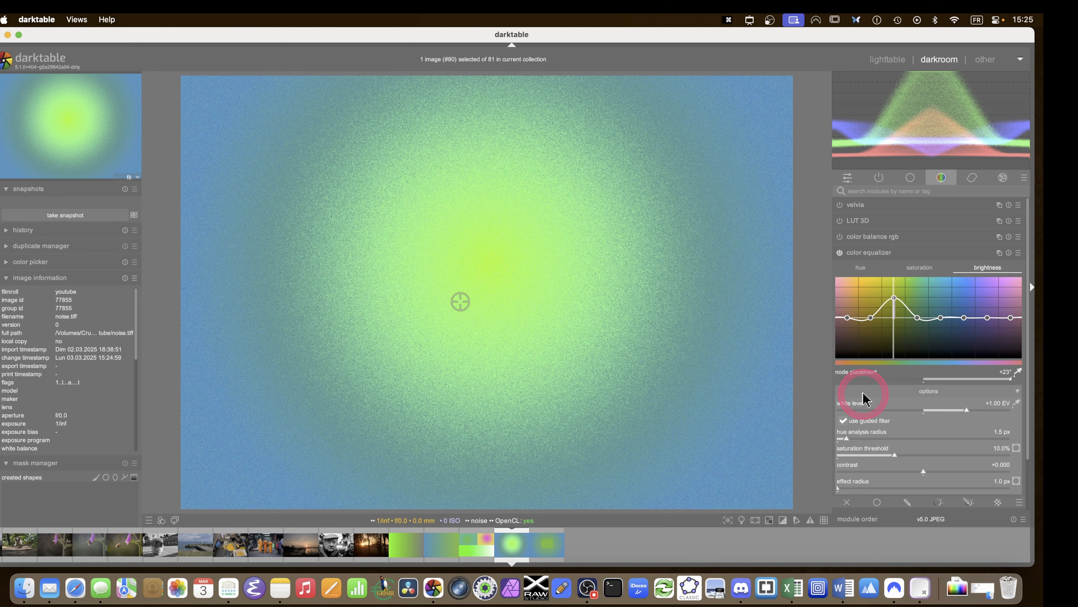
pyautogui.scroll(-3, 855, 391)
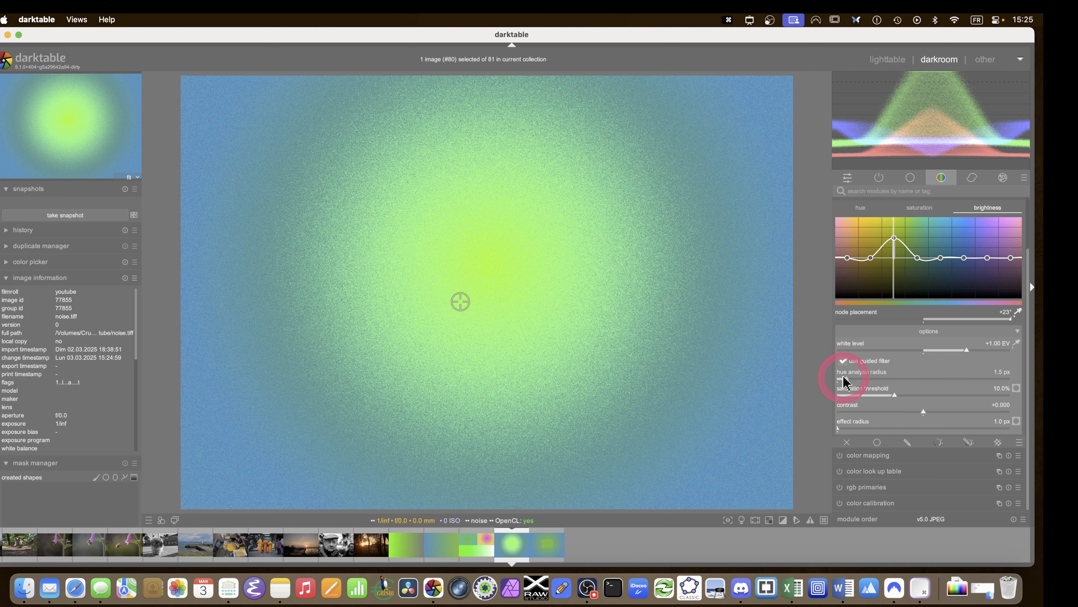
pyautogui.moveTo(847, 382); pyautogui.dragTo(809, 388)
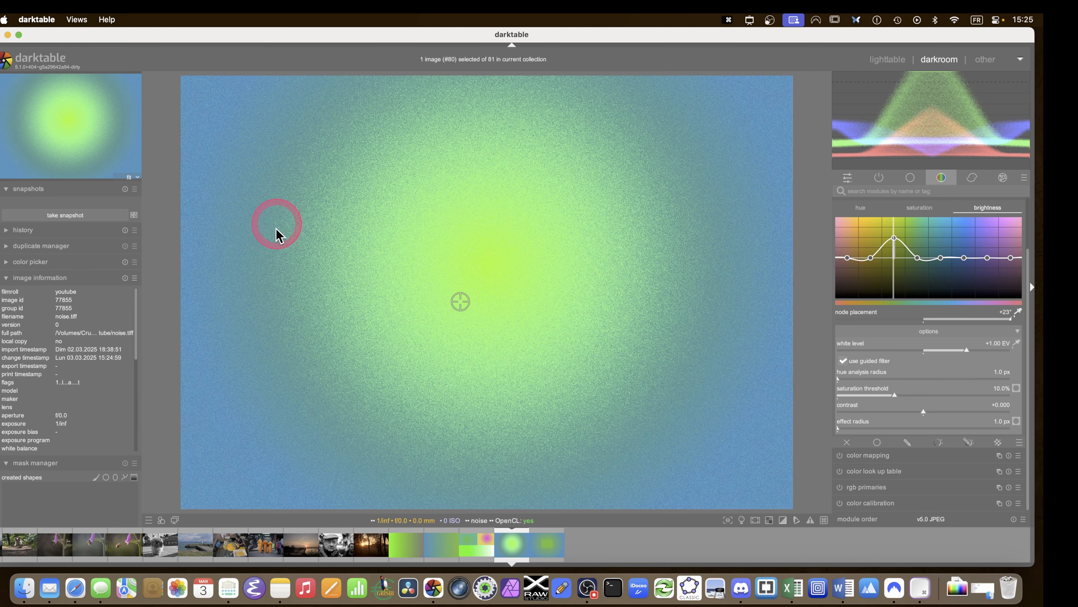
# View the noise at 100% and compare hue analysis radii of 10.0 px and 1.0 px.
pyautogui.middleClick(331, 178)
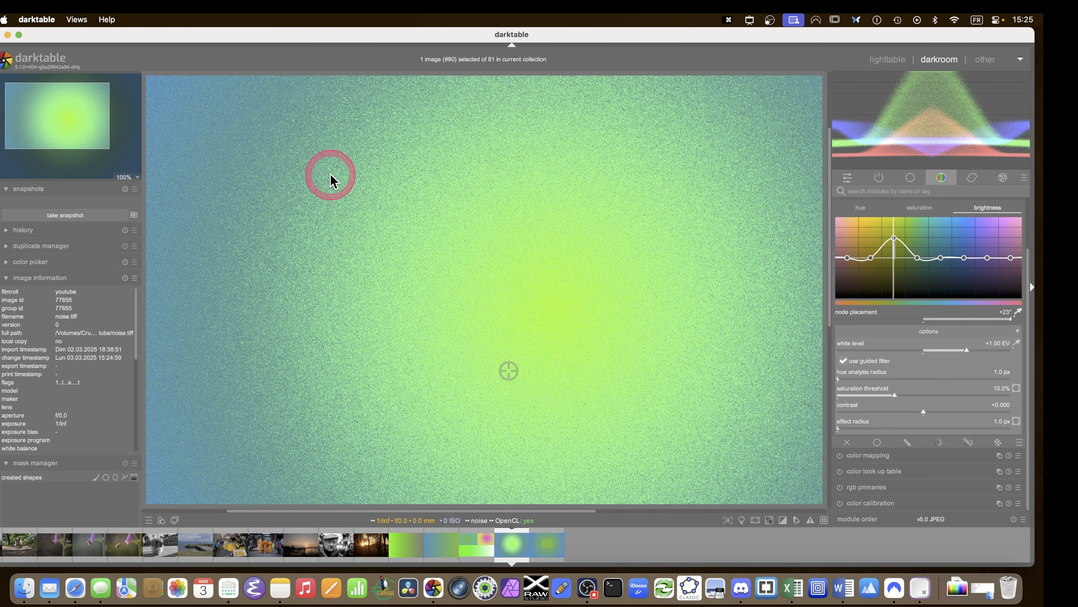
pyautogui.scroll(1, 869, 401)
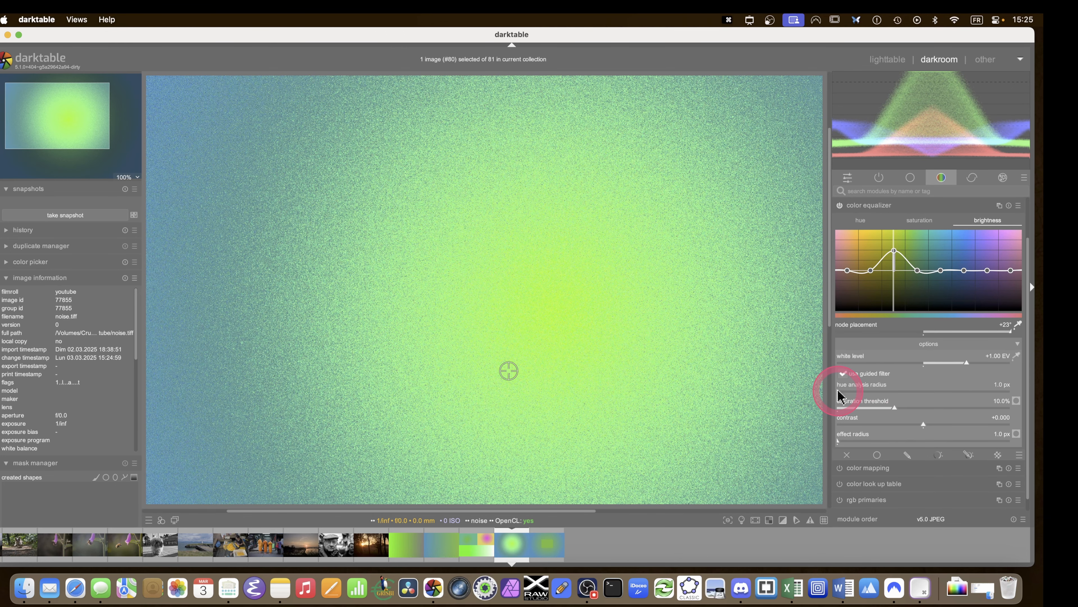
pyautogui.moveTo(837, 391); pyautogui.dragTo(1033, 393)
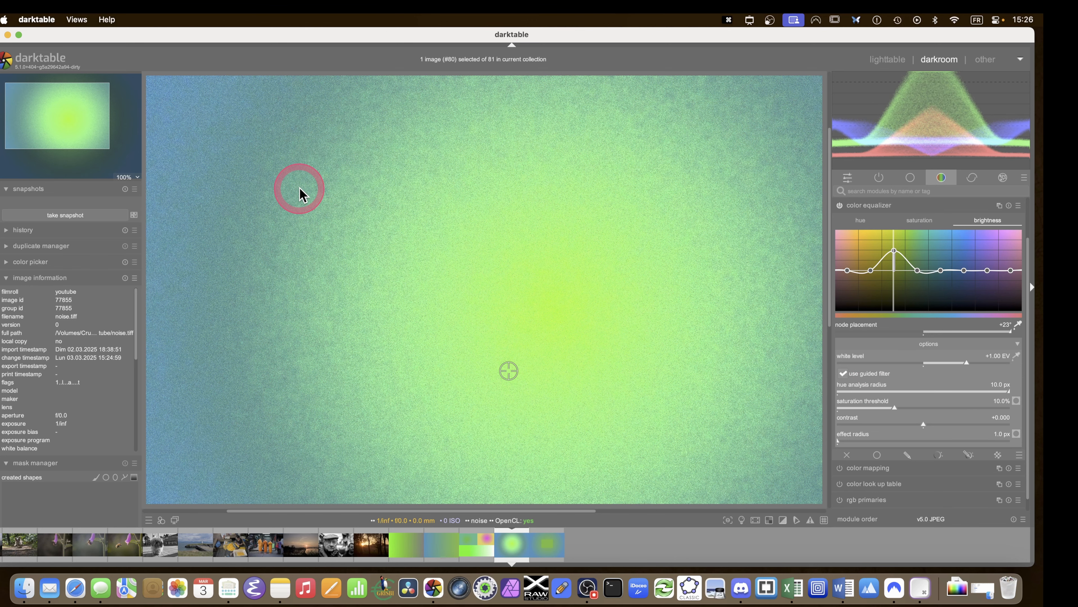
pyautogui.moveTo(983, 396); pyautogui.dragTo(828, 393)
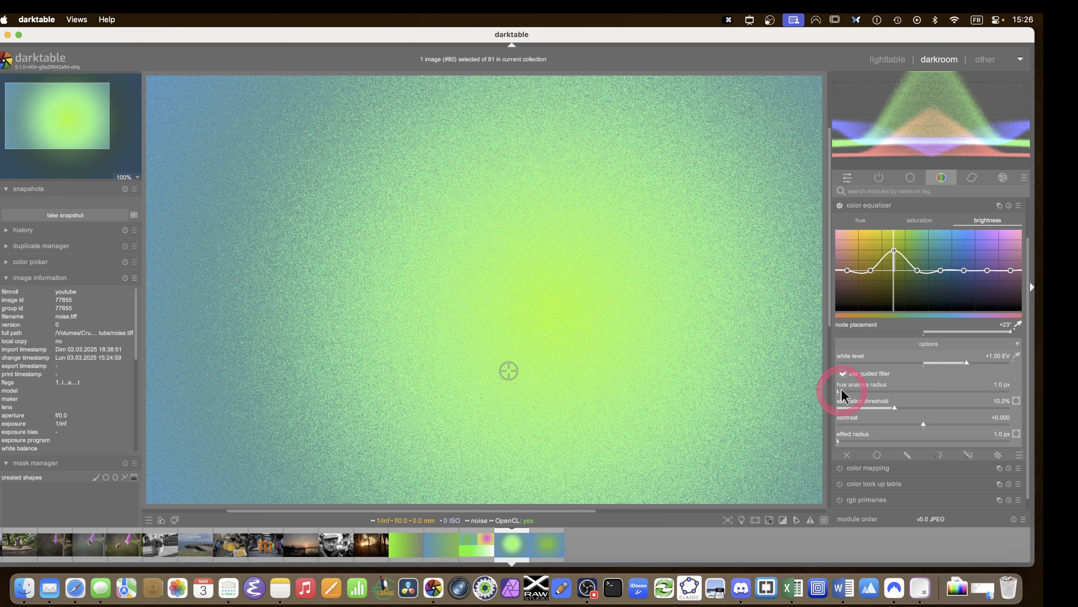
pyautogui.moveTo(901, 394); pyautogui.dragTo(1029, 396)
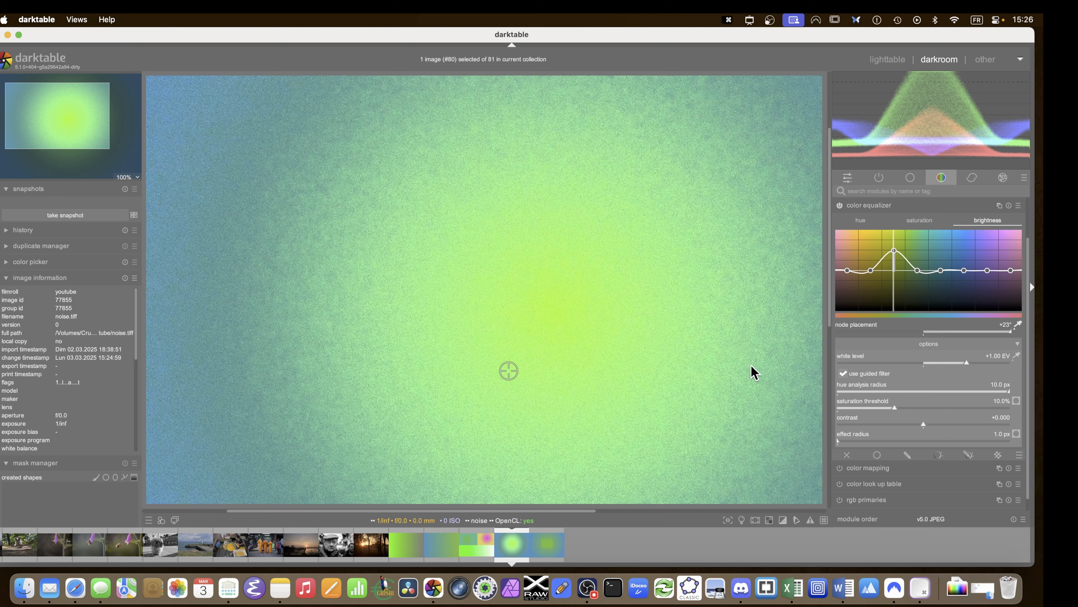
pyautogui.click(1028, 384)
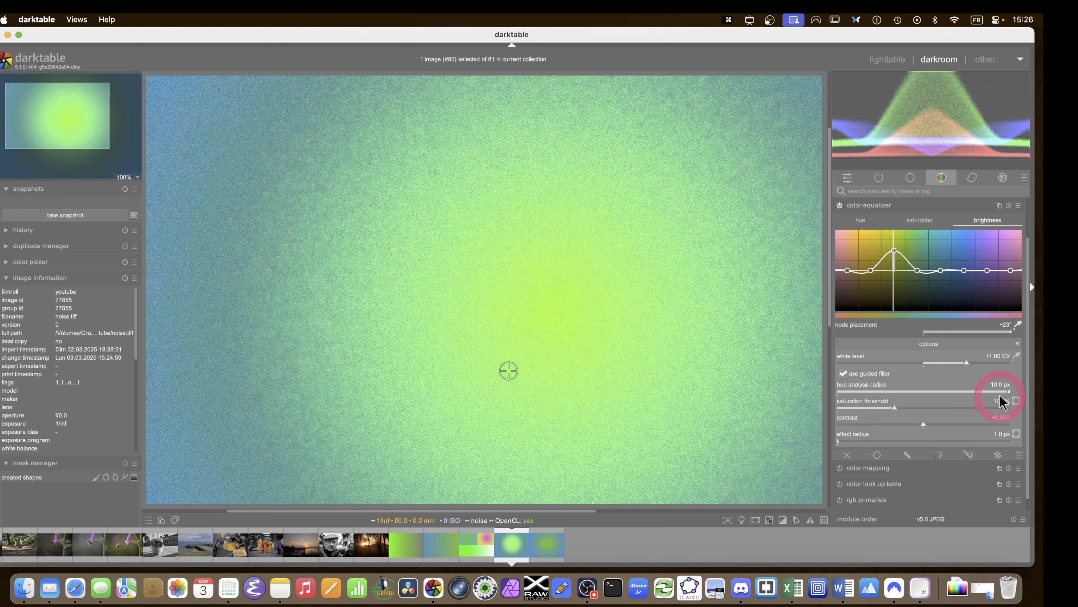
pyautogui.moveTo(1009, 392); pyautogui.dragTo(834, 397)
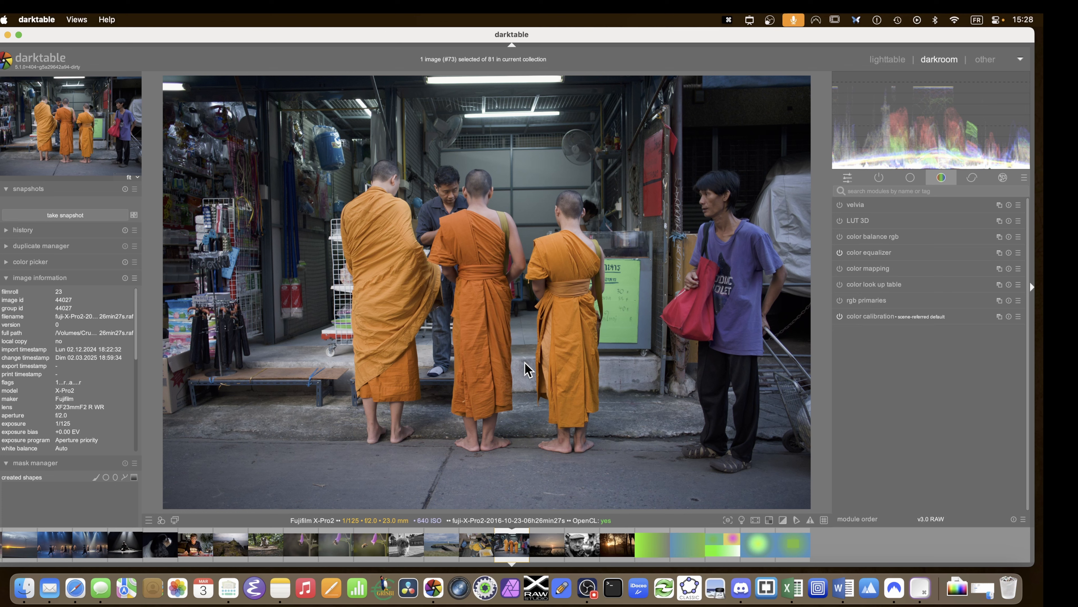
# Sample the hues of the monks' orange robes for the color equalizer and set the node placement to -7°.
pyautogui.click(538, 335)
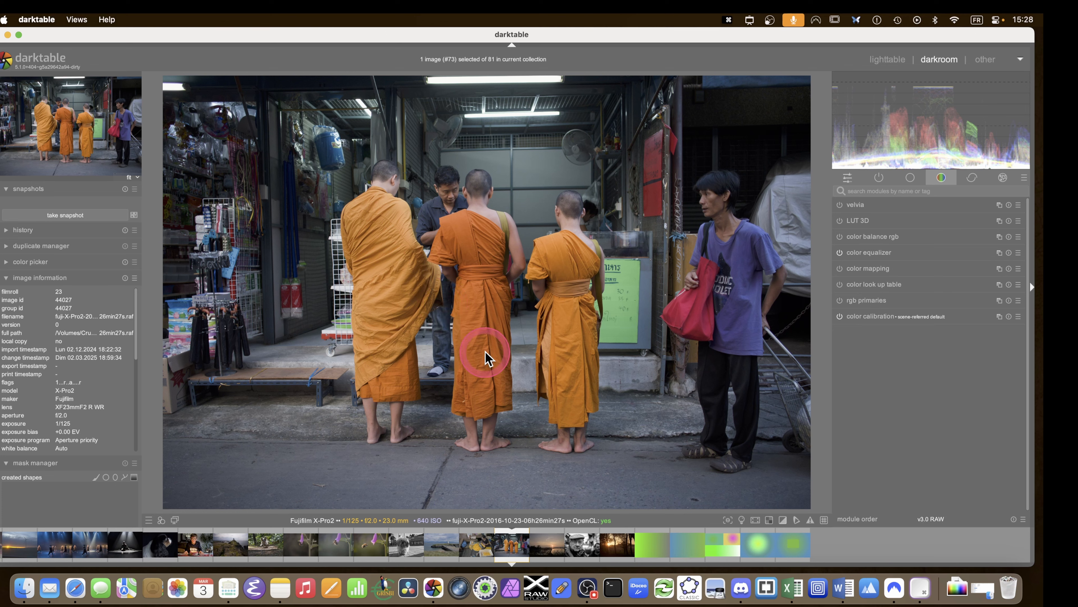
pyautogui.click(870, 253)
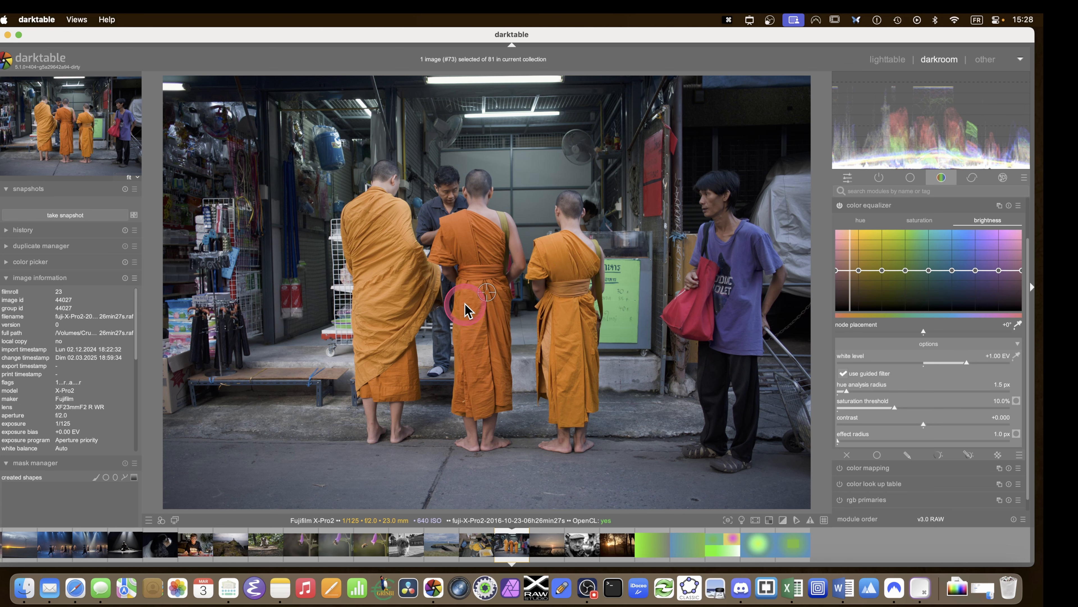
pyautogui.moveTo(465, 304); pyautogui.dragTo(475, 303)
pyautogui.moveTo(476, 242); pyautogui.dragTo(389, 272)
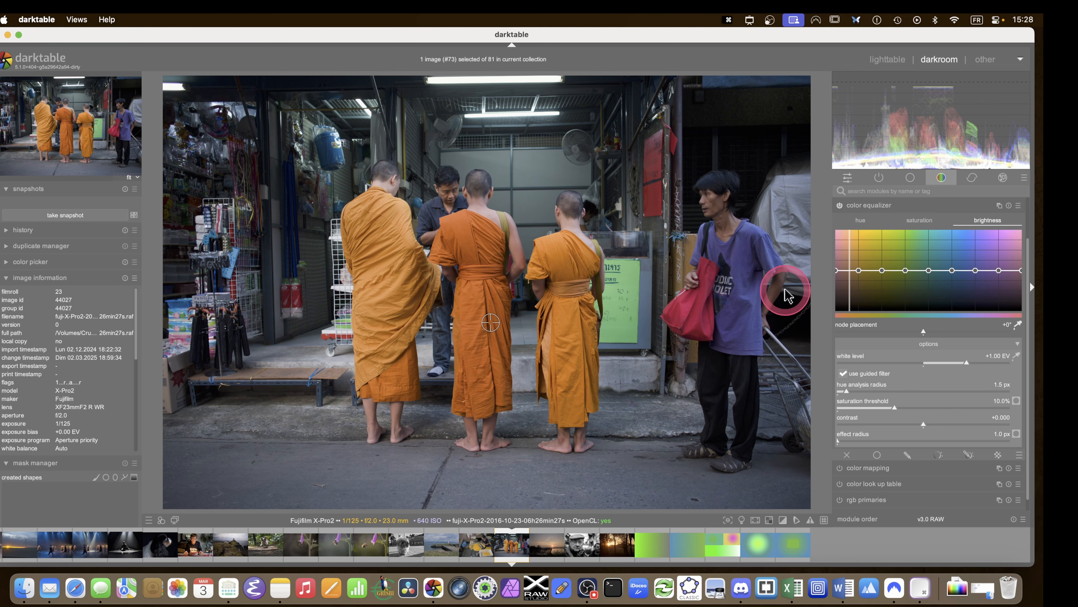
pyautogui.click(567, 266)
pyautogui.click(409, 290)
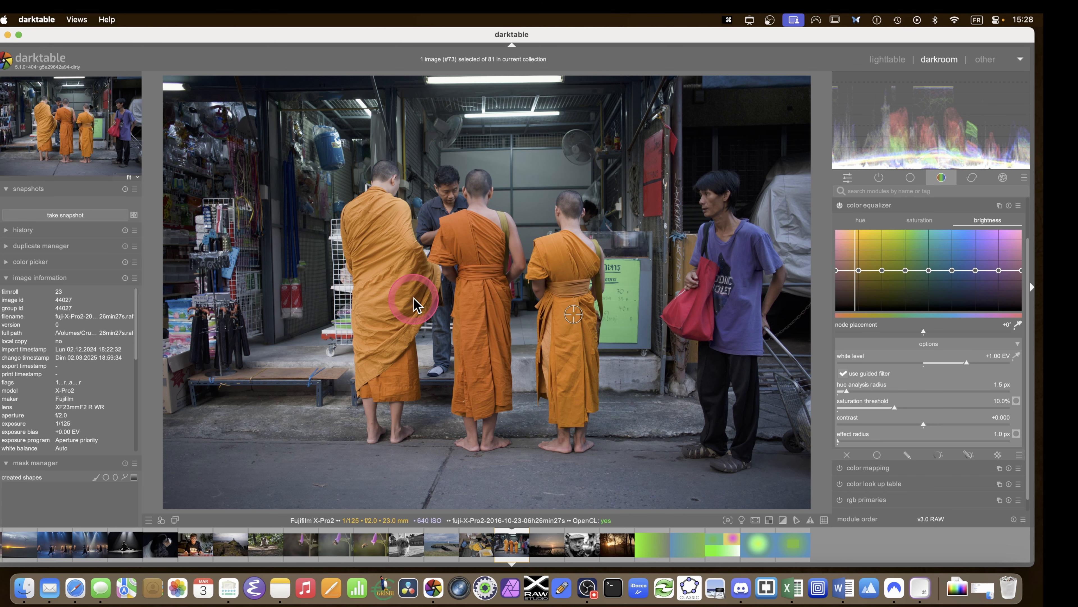
pyautogui.click(568, 271)
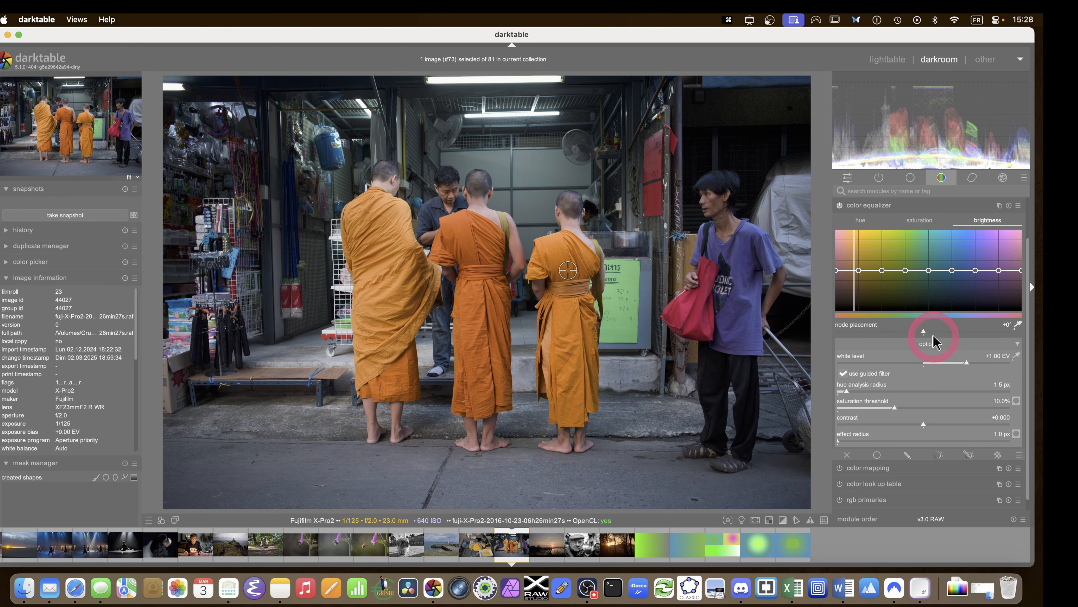
pyautogui.moveTo(919, 338); pyautogui.dragTo(903, 339)
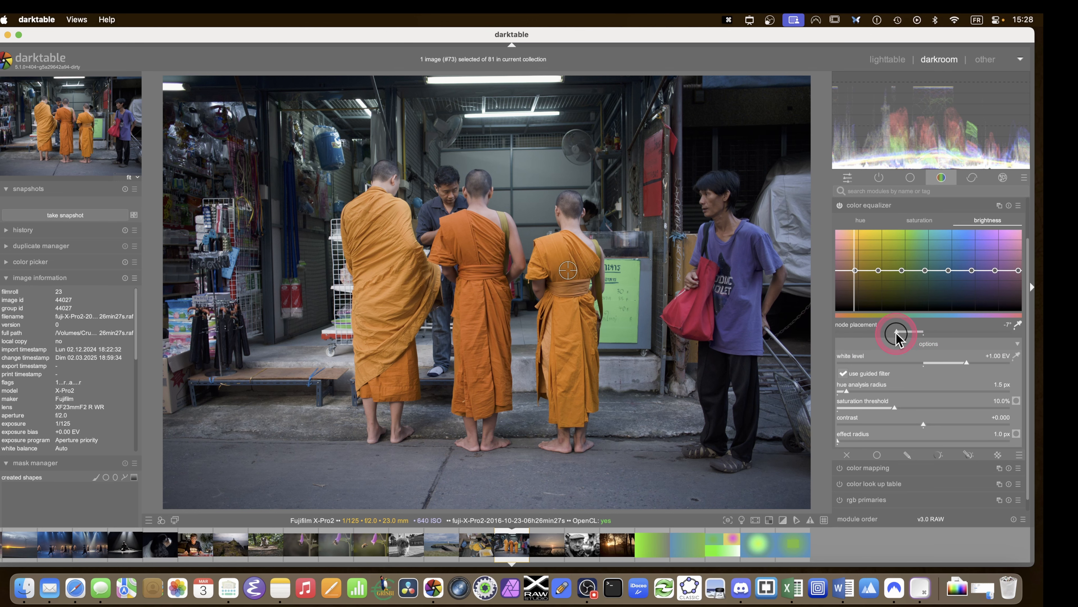
# Raise the orange node on the brightness curve and raise it slightly on the saturation curve.
pyautogui.click(856, 271)
pyautogui.moveTo(855, 274); pyautogui.dragTo(855, 257)
pyautogui.click(920, 220)
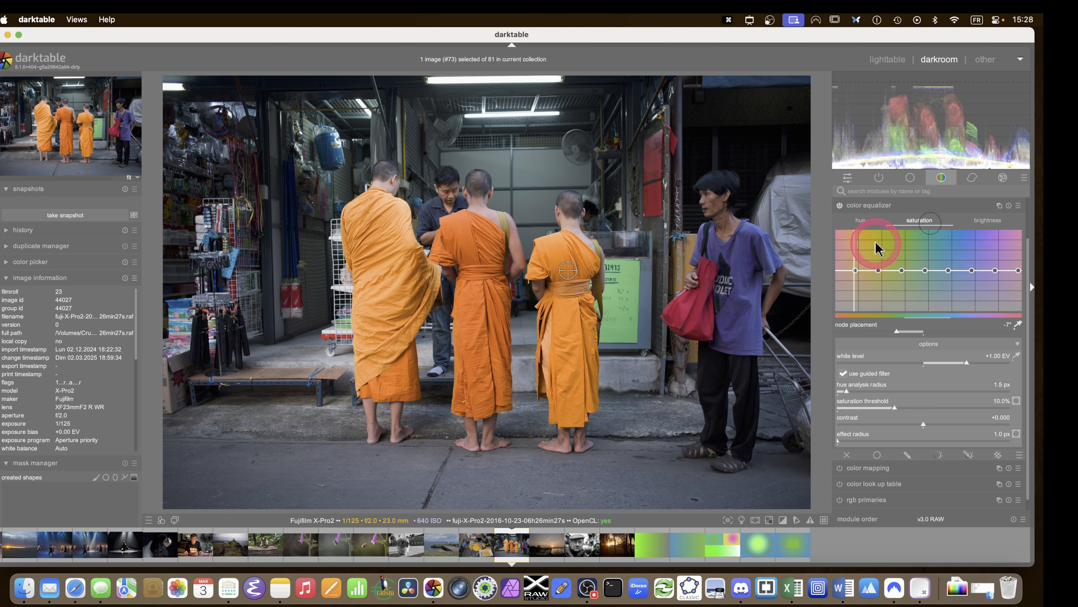
pyautogui.moveTo(854, 261); pyautogui.dragTo(854, 260)
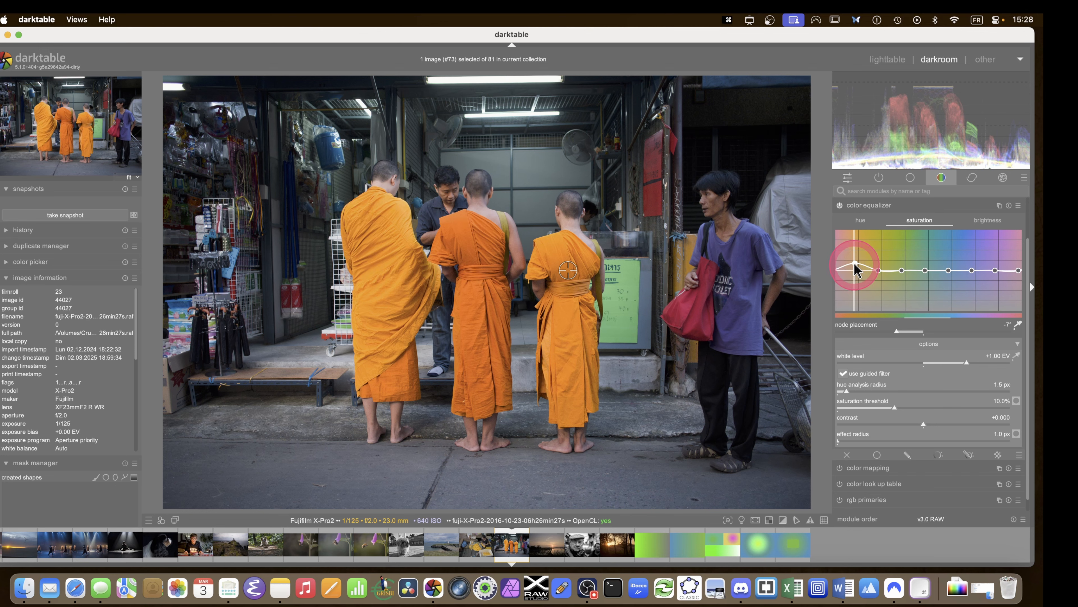
pyautogui.scroll(-1, 853, 266)
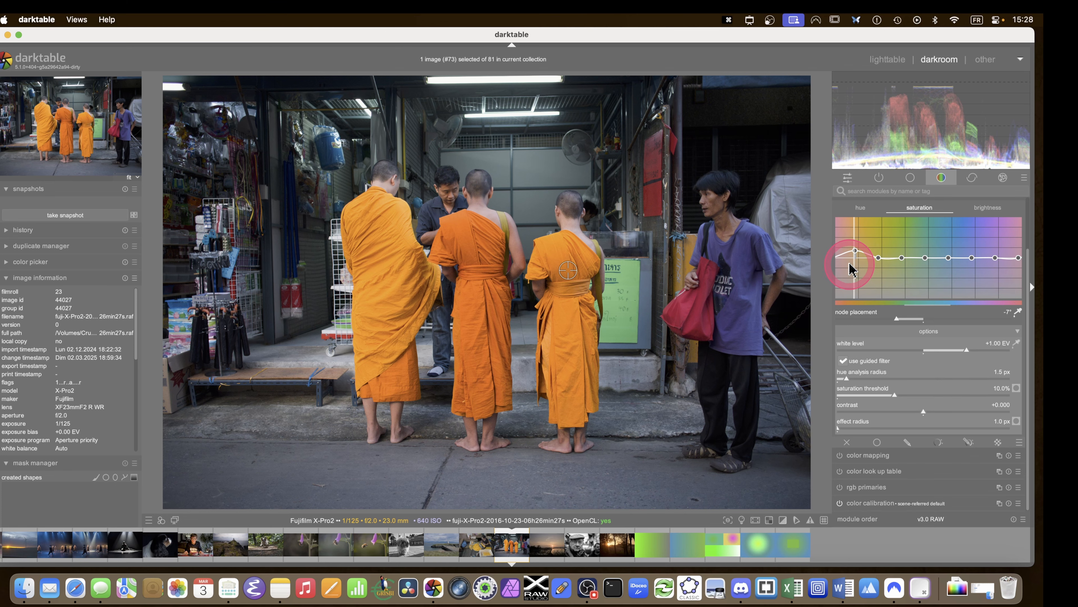
# Raise the orange node further on the saturation curve of the color equalizer.
pyautogui.scroll(2, 868, 268)
pyautogui.moveTo(854, 287); pyautogui.dragTo(856, 280)
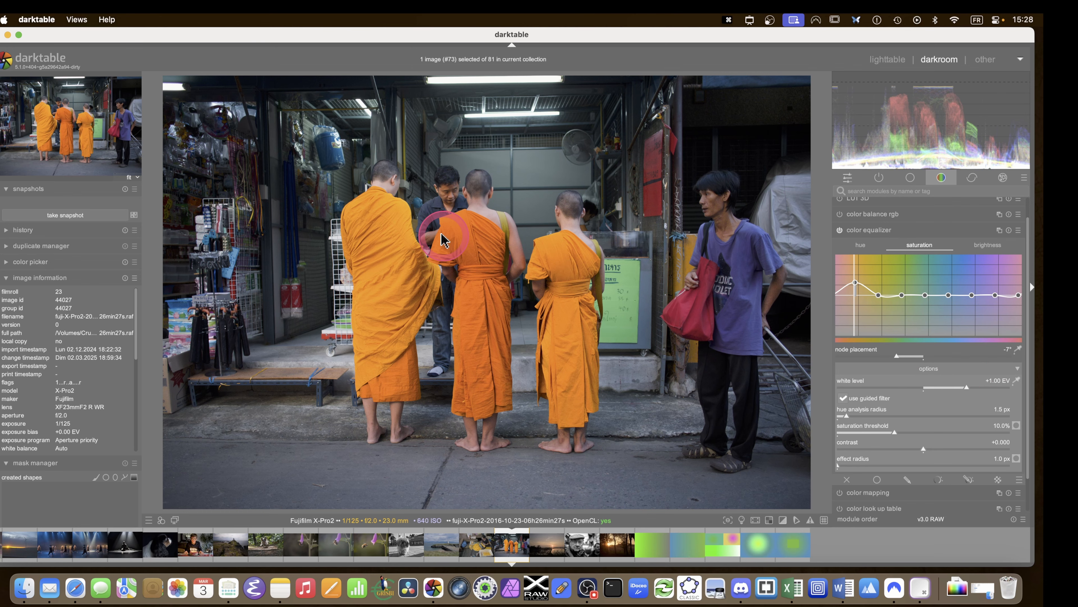
# Compare the monks' robes at 100% with the color equalizer switched off and on.
pyautogui.scroll(8, 441, 234)
pyautogui.moveTo(443, 236); pyautogui.dragTo(456, 298)
pyautogui.scroll(1, 446, 301)
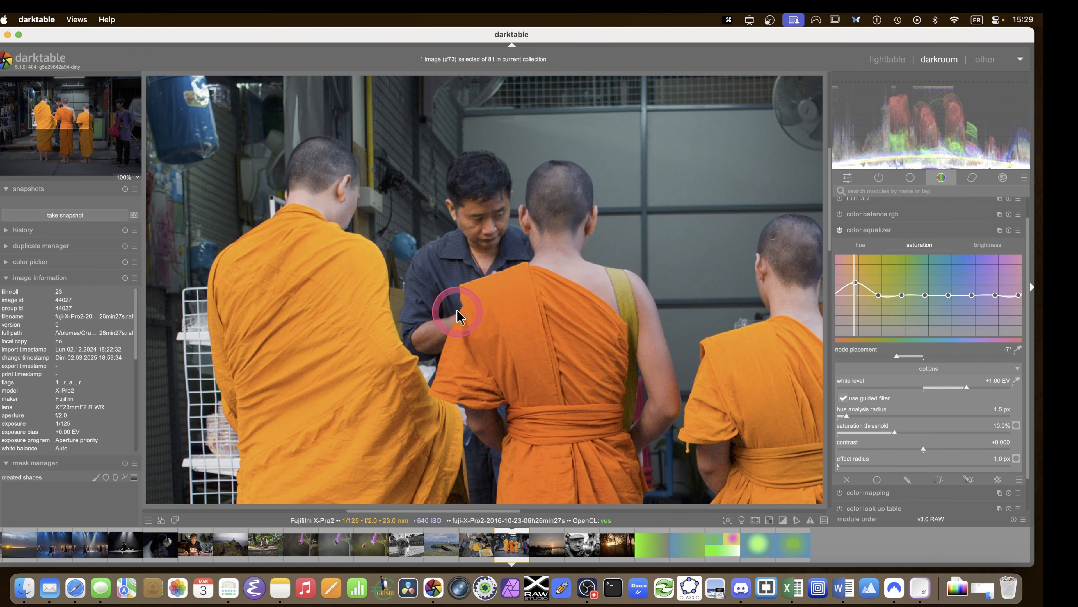
pyautogui.click(840, 230)
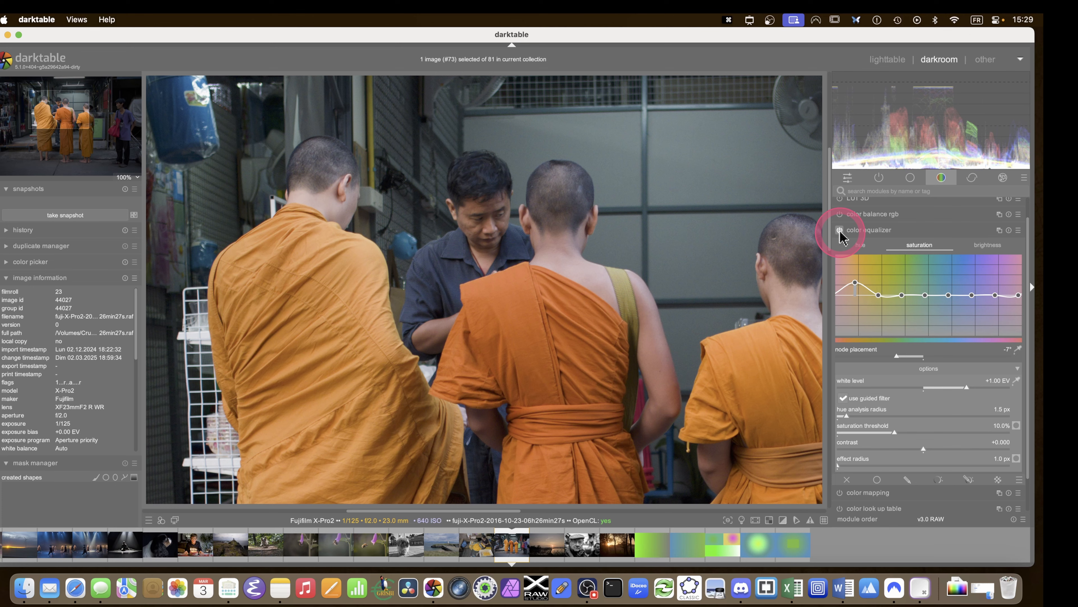
pyautogui.click(840, 231)
pyautogui.click(840, 231)
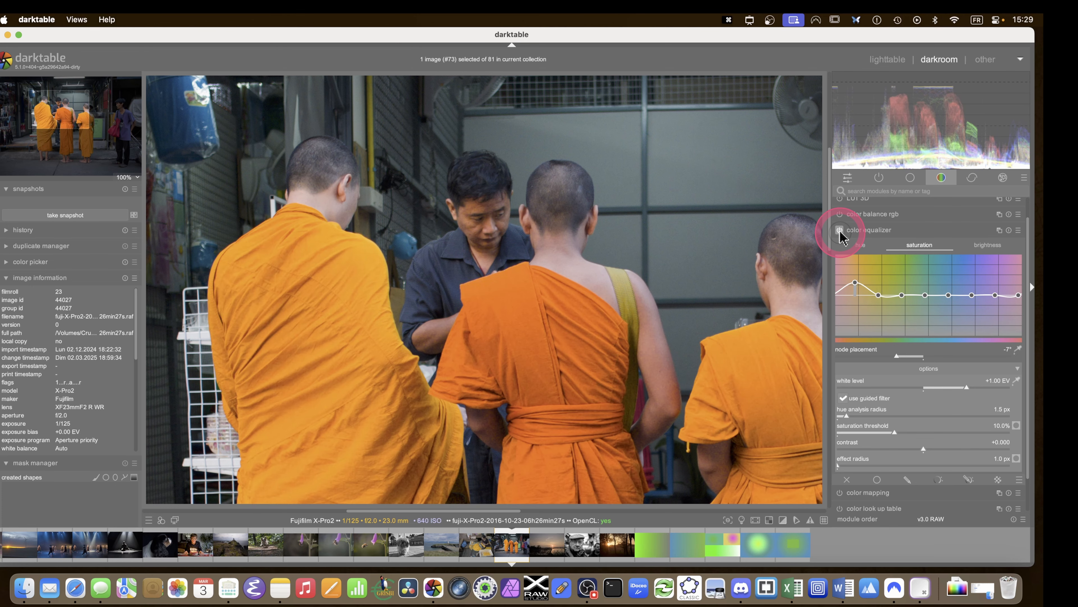
pyautogui.click(840, 231)
pyautogui.click(840, 230)
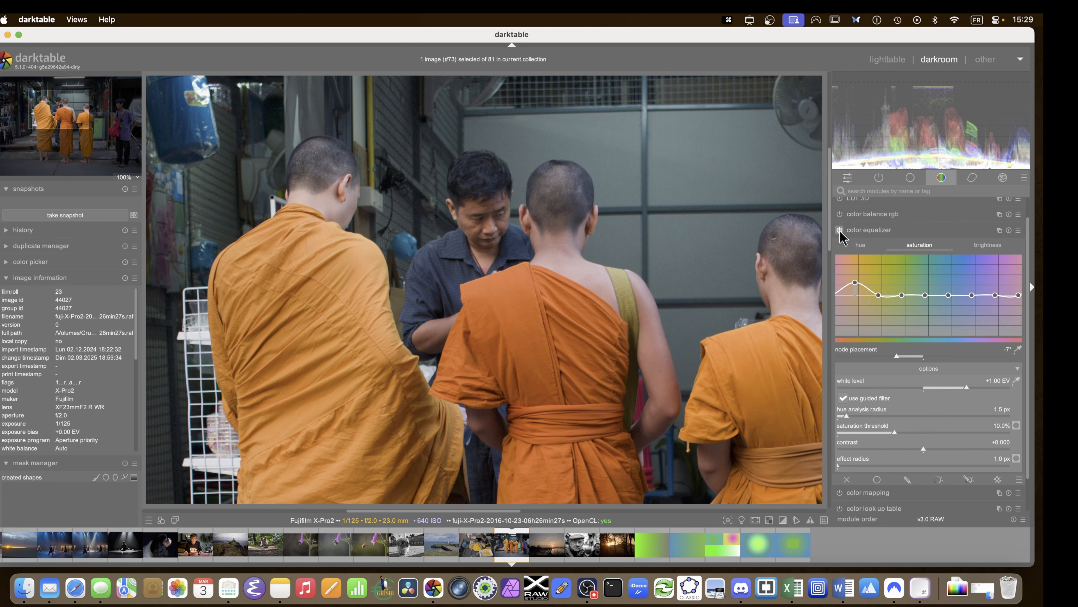
pyautogui.click(840, 231)
# Try a much higher orange node on the brightness curve, compare with the module off, and lower the node to a moderate boost.
pyautogui.click(988, 245)
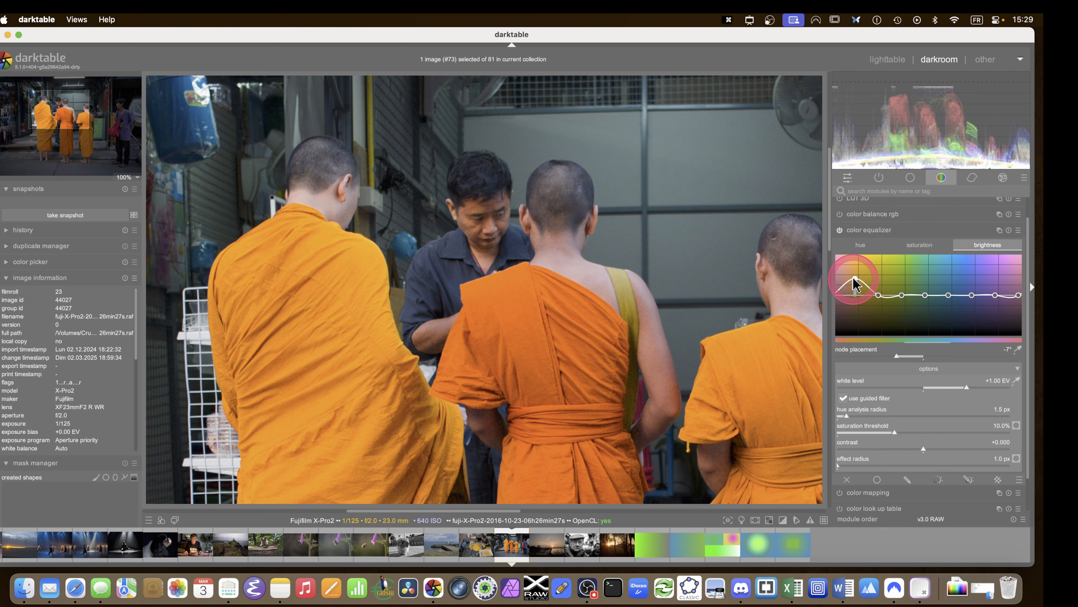
pyautogui.moveTo(850, 282); pyautogui.dragTo(855, 264)
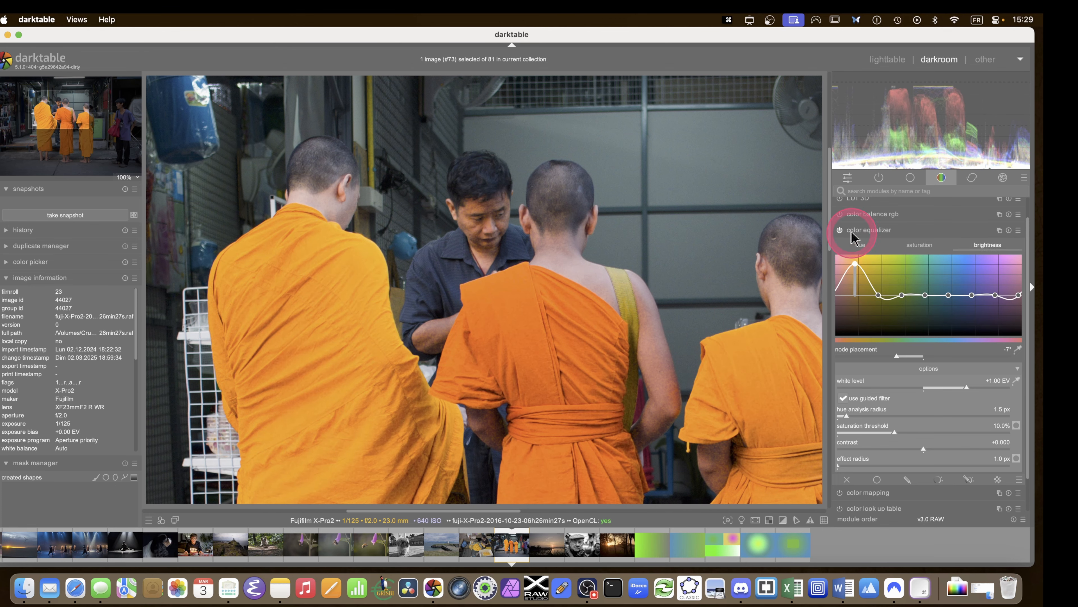
pyautogui.click(840, 229)
pyautogui.click(840, 229)
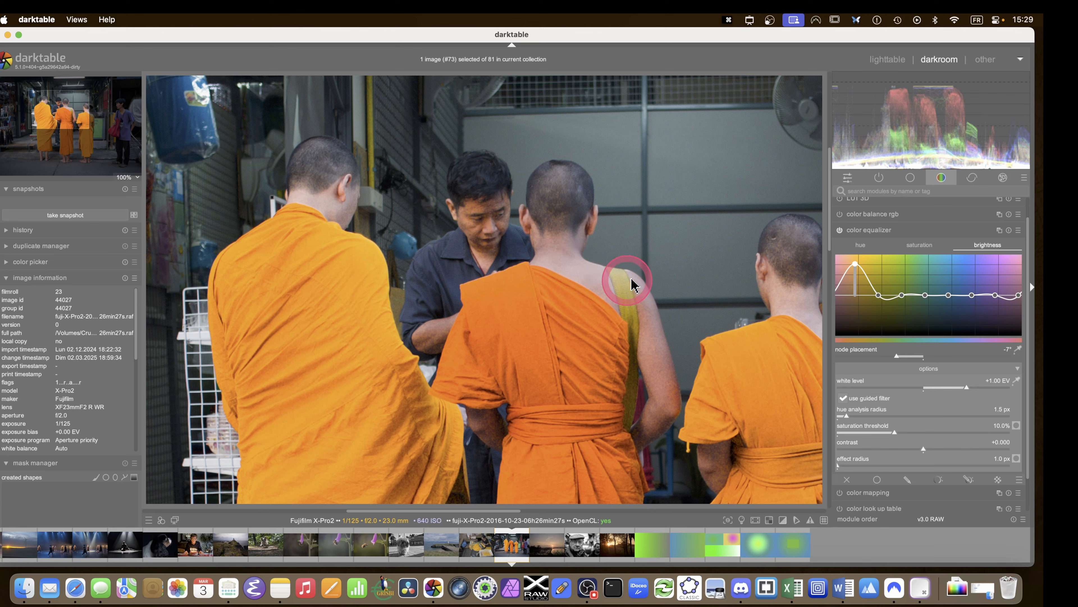
pyautogui.moveTo(855, 266); pyautogui.dragTo(858, 278)
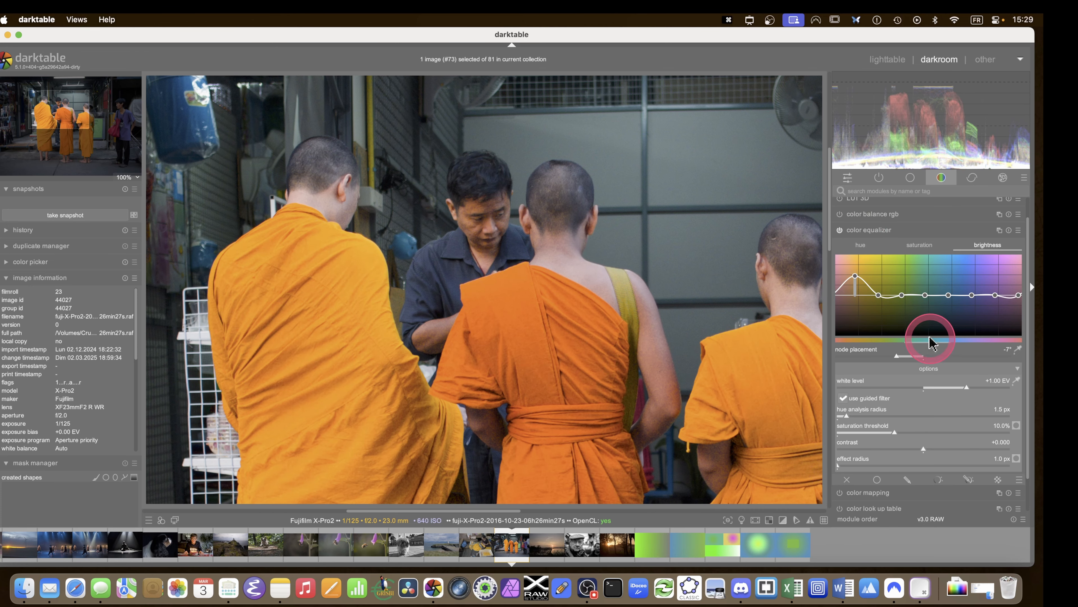
# Display the saturation threshold mask over the photo and set the saturation threshold to 30.0%.
pyautogui.scroll(-1, 926, 366)
pyautogui.scroll(-3, 926, 366)
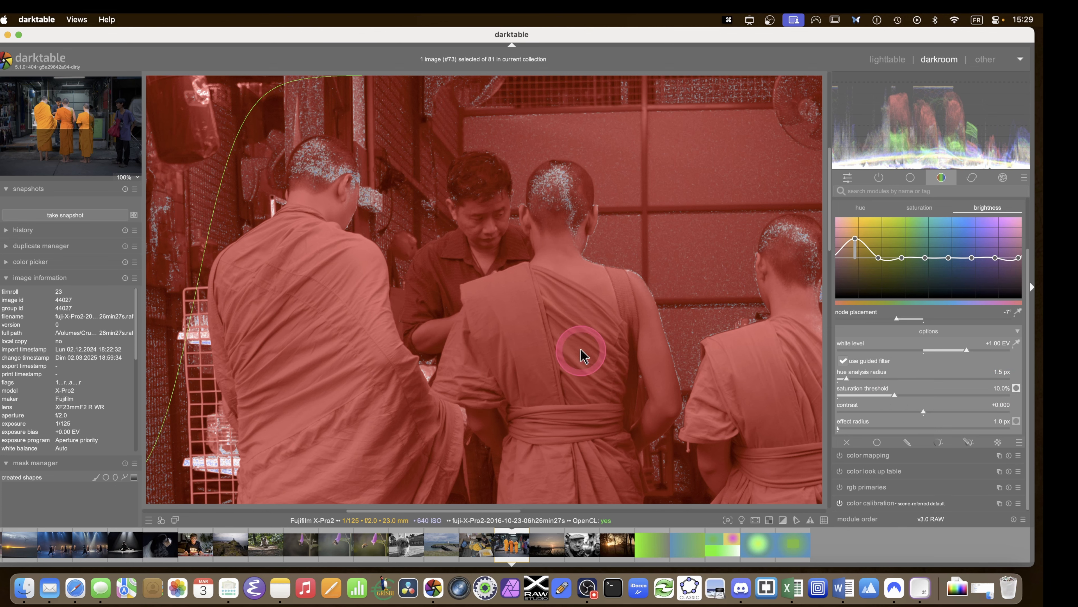
pyautogui.moveTo(893, 395); pyautogui.dragTo(1019, 400)
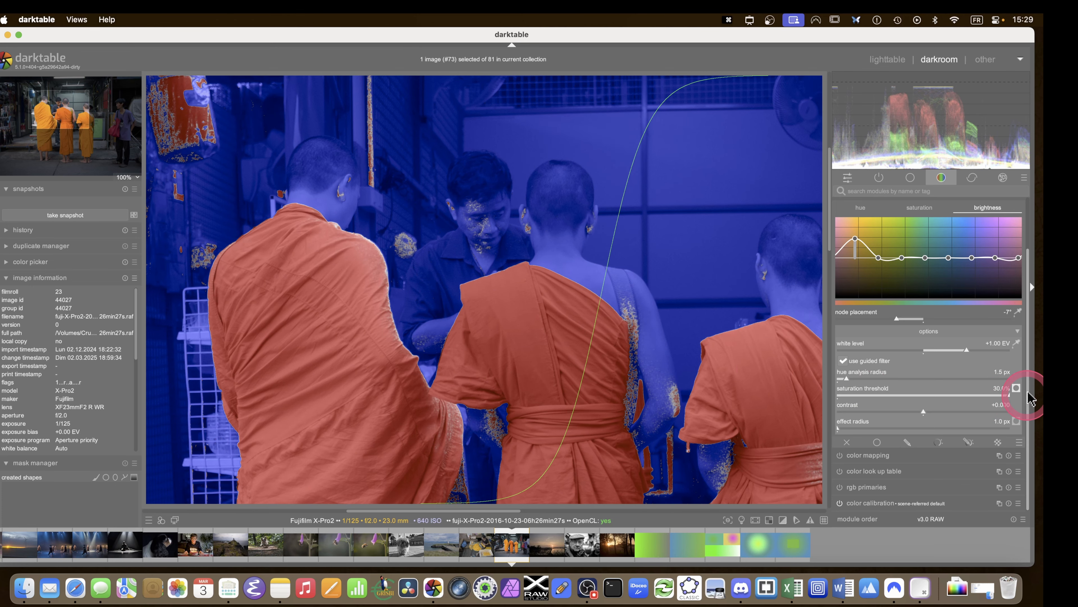
# Try to raise the saturation threshold to 35%.
pyautogui.rightClick(977, 398)
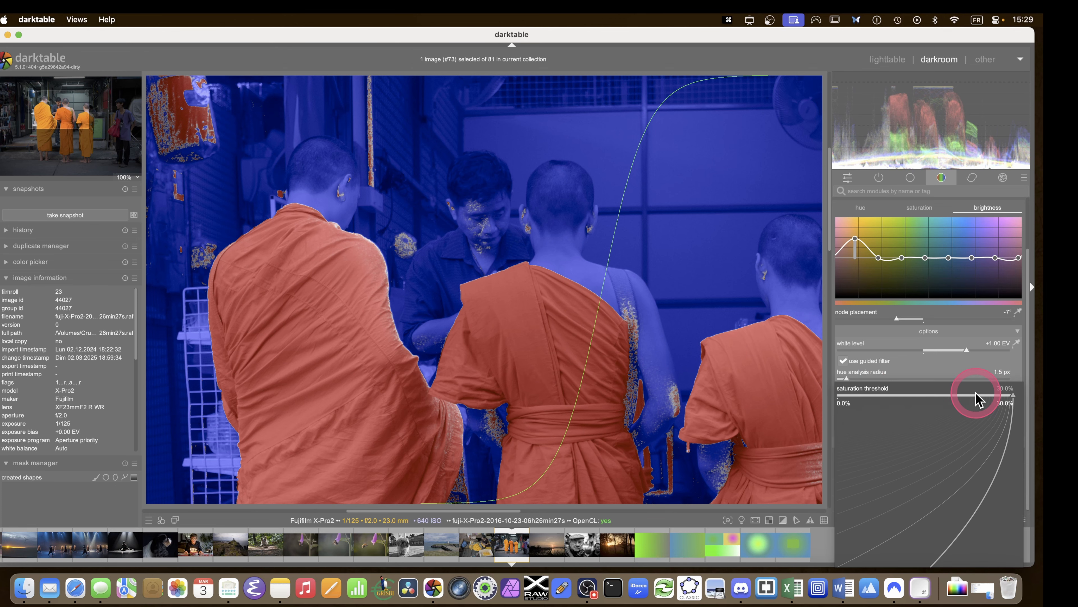
pyautogui.write('35')
pyautogui.press('Return')
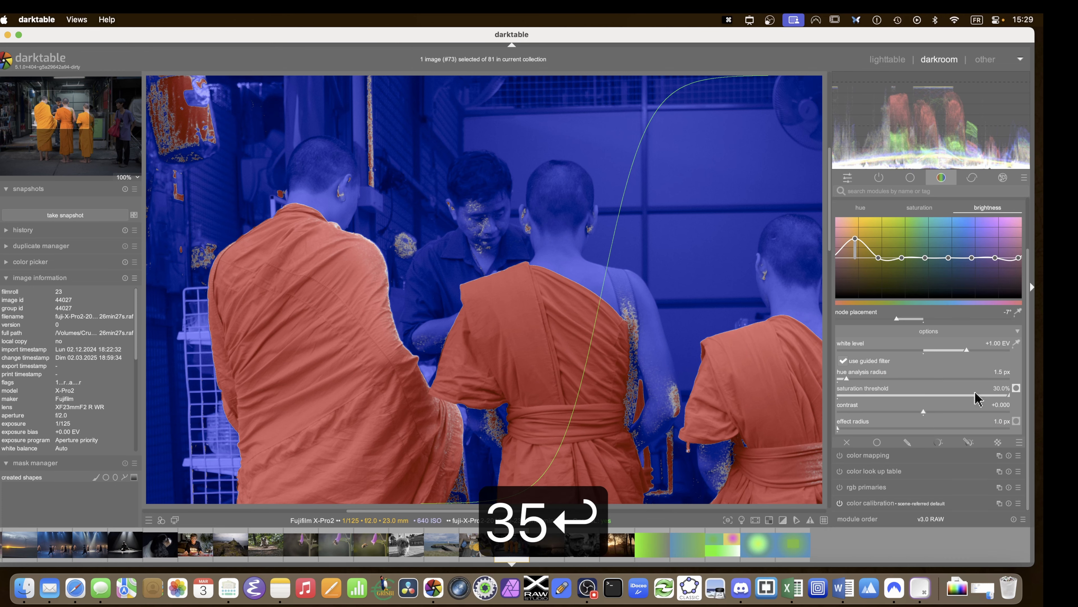
pyautogui.click(790, 403)
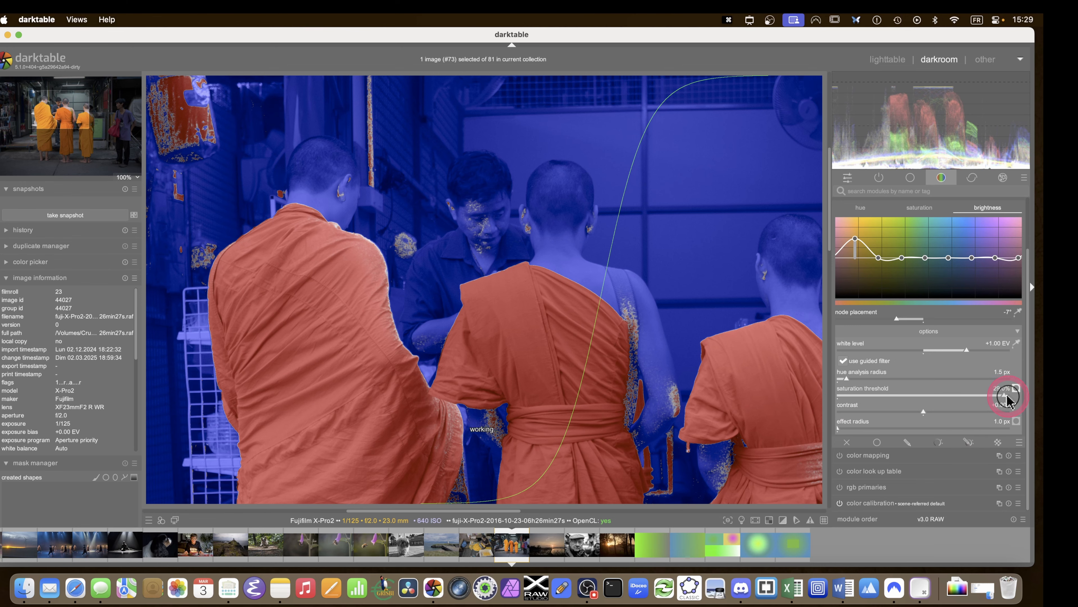
pyautogui.moveTo(1009, 397); pyautogui.dragTo(1043, 398)
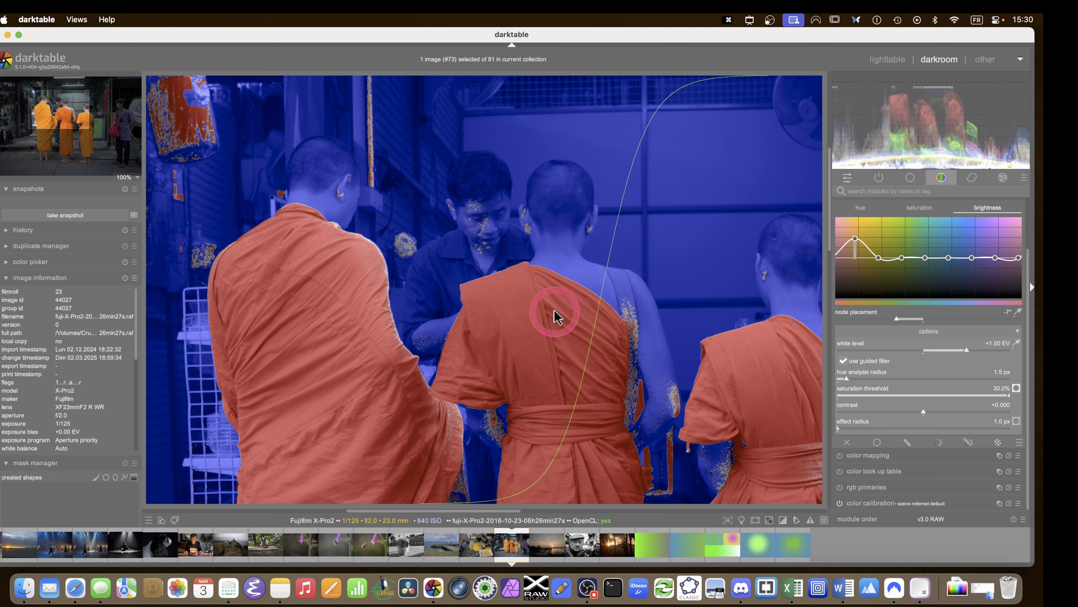
# With the middle monk's shoulder enlarged to 400%, try contrast values of -1.000 and -0.467 on the saturation mask, and hide the mask.
pyautogui.scroll(10, 580, 301)
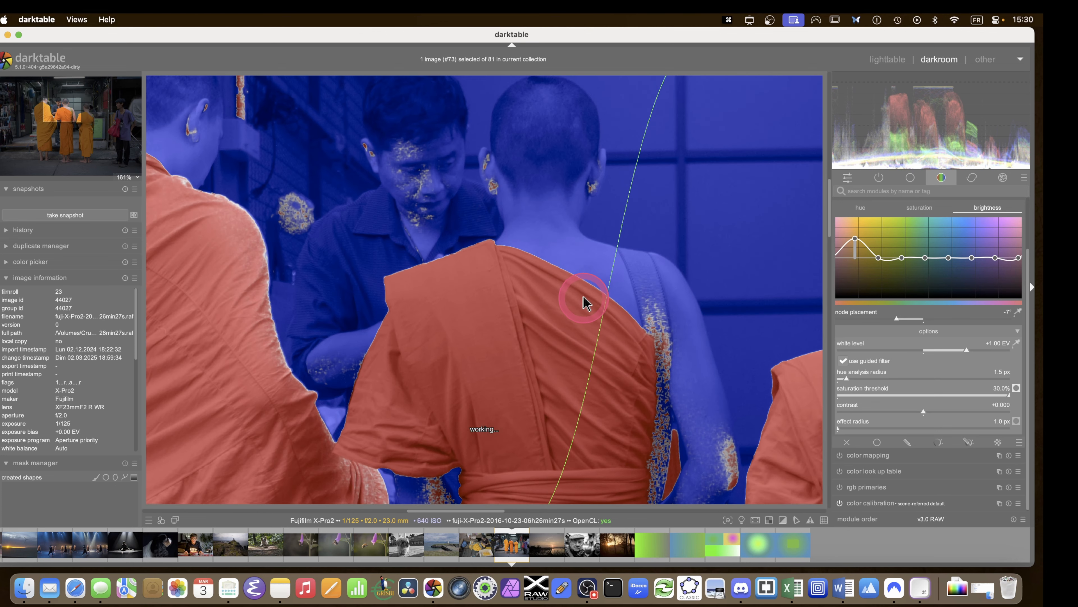
pyautogui.scroll(-3, 585, 302)
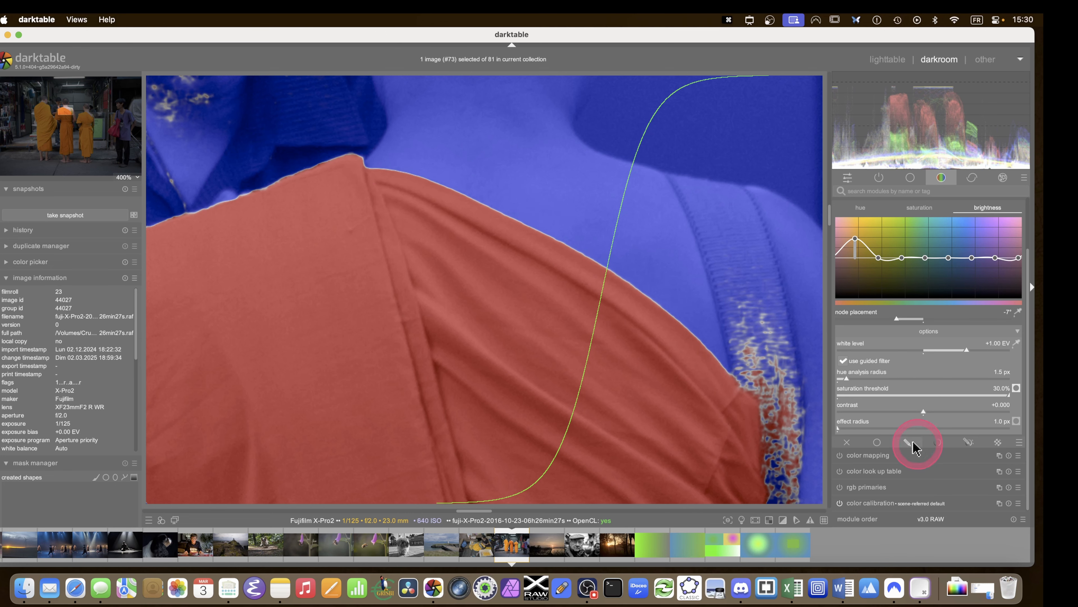
pyautogui.moveTo(917, 415); pyautogui.dragTo(832, 414)
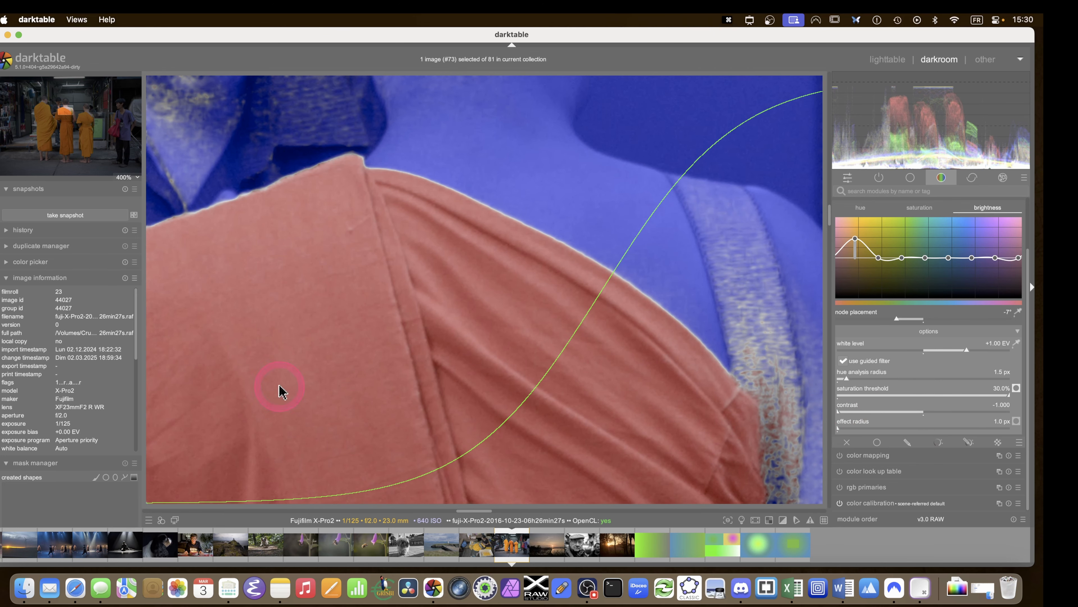
pyautogui.moveTo(848, 414); pyautogui.dragTo(884, 423)
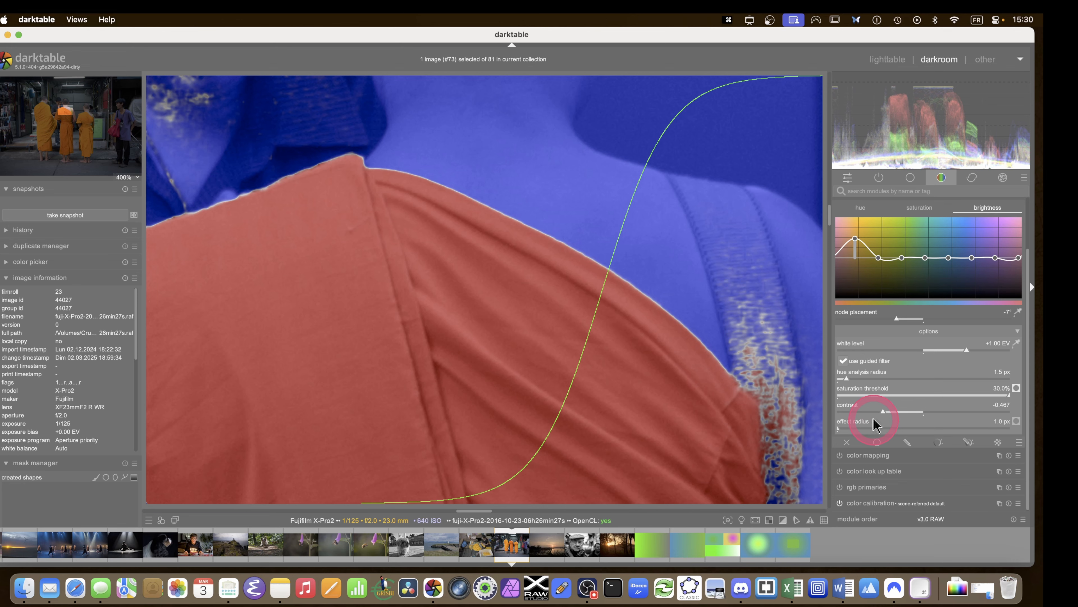
pyautogui.click(1017, 388)
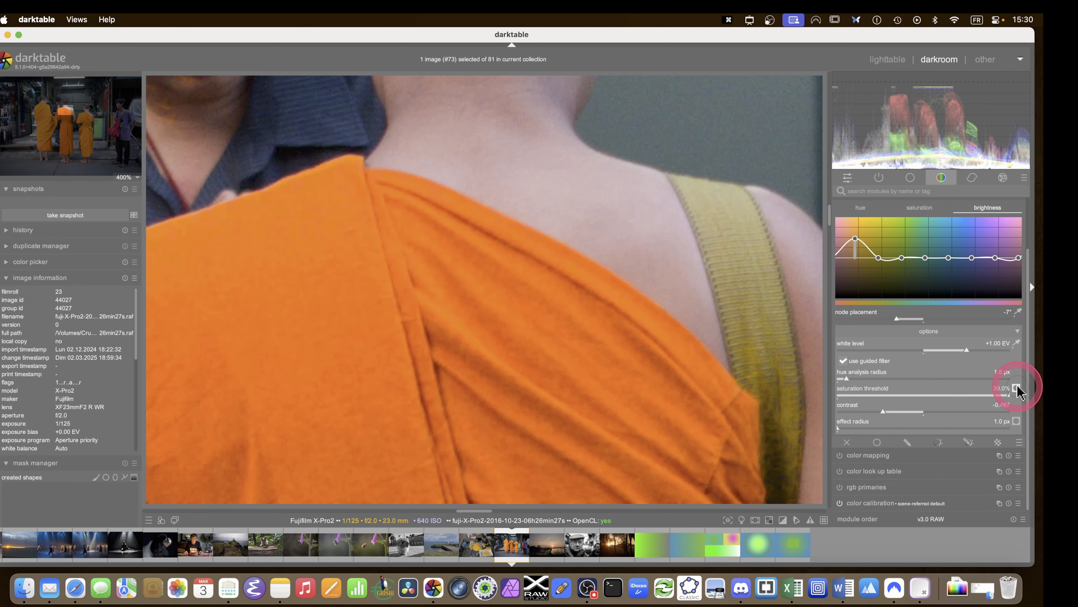
# Examine the effect radius mask along the robe edge at a 1.0 px radius, and return to the normal image.
pyautogui.click(1016, 421)
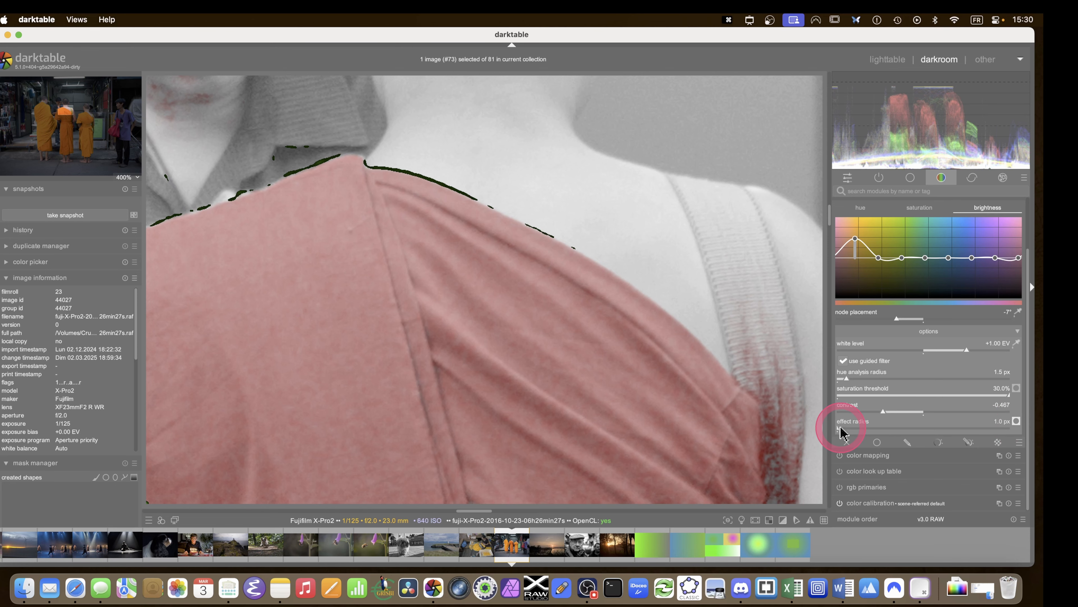
pyautogui.moveTo(843, 429)
pyautogui.mouseDown()
pyautogui.moveTo(946, 431)
pyautogui.moveTo(824, 432)
pyautogui.mouseUp()
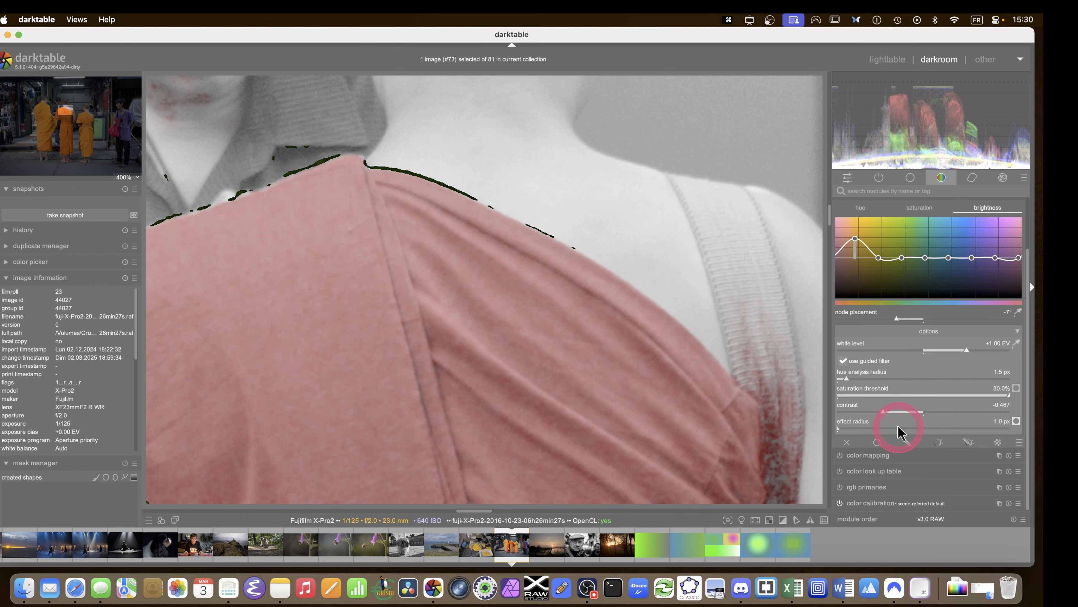
pyautogui.click(1017, 421)
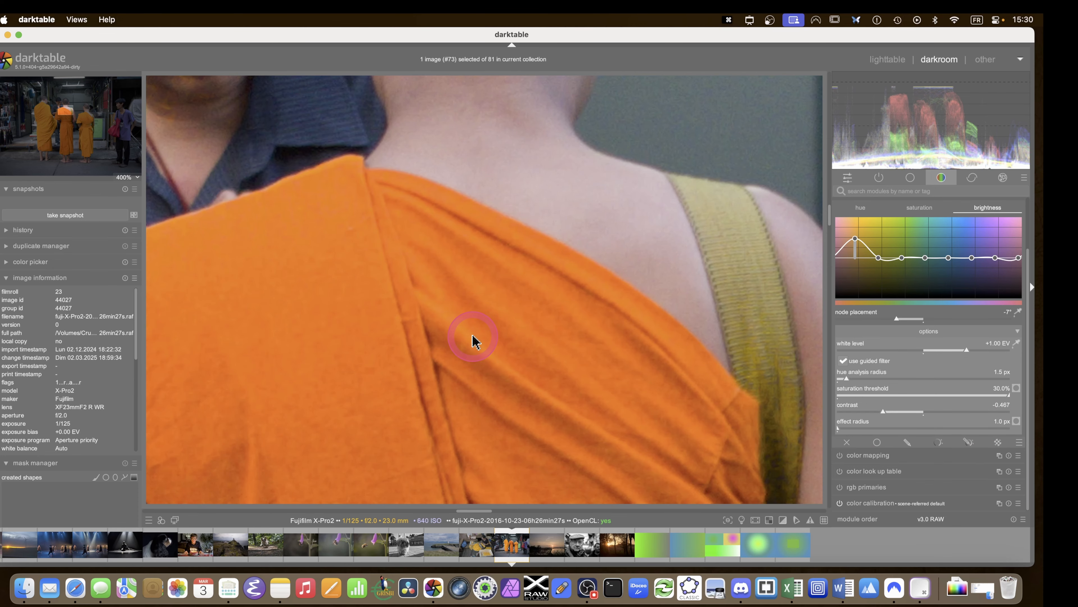
pyautogui.scroll(-2, 474, 340)
pyautogui.scroll(2, 474, 341)
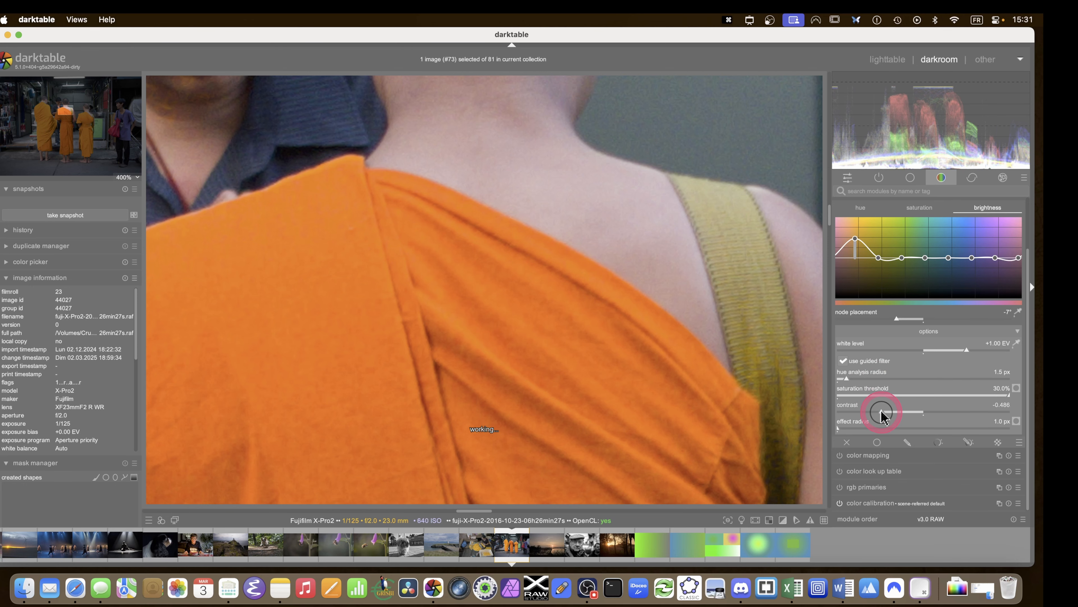
# Set the guided filter's contrast to -1.000 and the effect radius to 111.9 px.
pyautogui.moveTo(882, 414)
pyautogui.mouseDown()
pyautogui.moveTo(996, 414)
pyautogui.moveTo(834, 419)
pyautogui.moveTo(1042, 422)
pyautogui.moveTo(985, 411)
pyautogui.moveTo(999, 412)
pyautogui.moveTo(820, 412)
pyautogui.moveTo(1039, 422)
pyautogui.moveTo(766, 424)
pyautogui.moveTo(1039, 424)
pyautogui.moveTo(753, 420)
pyautogui.mouseUp()
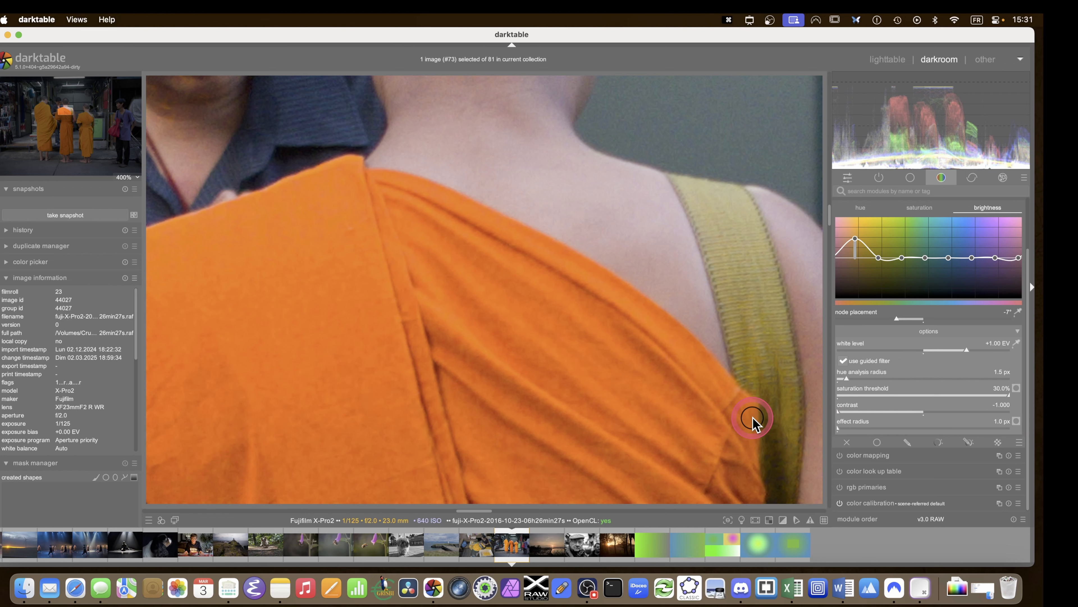
pyautogui.moveTo(667, 408); pyautogui.dragTo(841, 415)
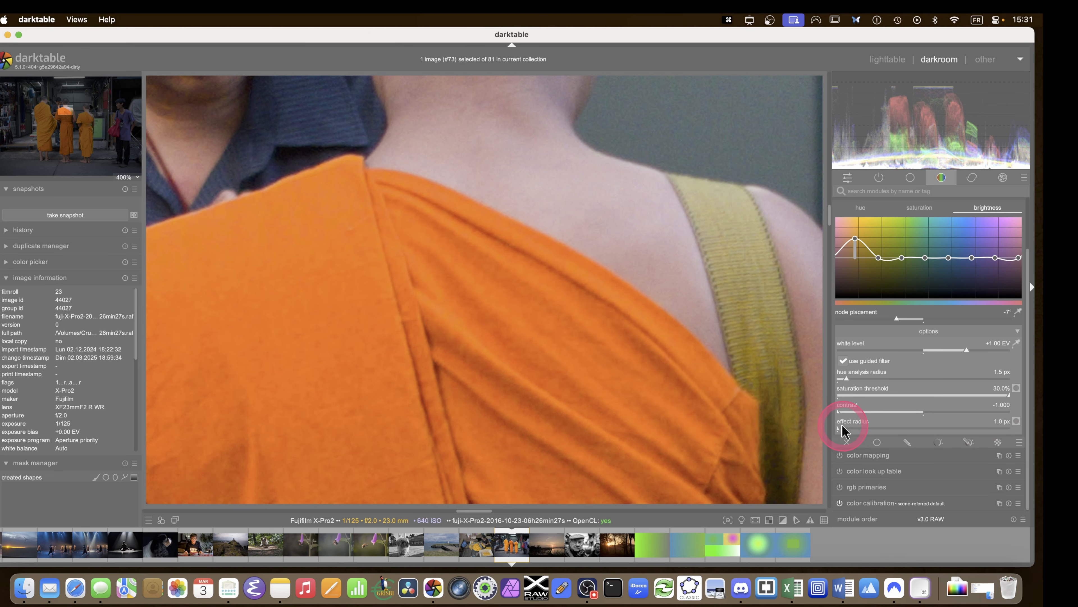
pyautogui.moveTo(842, 429); pyautogui.dragTo(1038, 435)
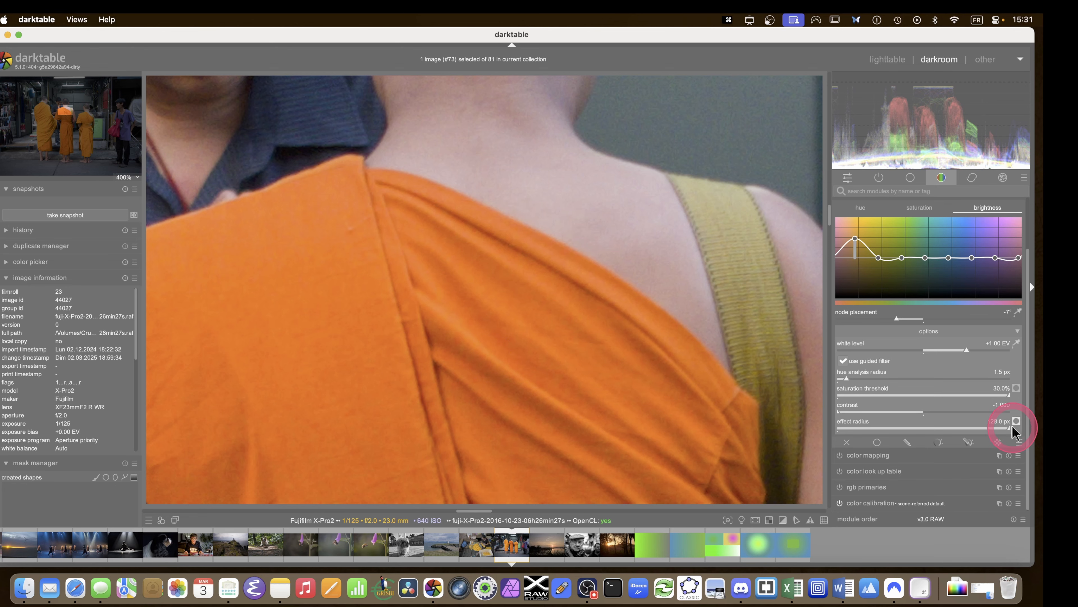
pyautogui.moveTo(1009, 432)
pyautogui.mouseDown()
pyautogui.moveTo(809, 438)
pyautogui.moveTo(970, 443)
pyautogui.moveTo(905, 454)
pyautogui.moveTo(1030, 445)
pyautogui.moveTo(807, 446)
pyautogui.moveTo(1038, 451)
pyautogui.moveTo(770, 446)
pyautogui.moveTo(1041, 444)
pyautogui.moveTo(794, 443)
pyautogui.moveTo(991, 441)
pyautogui.mouseUp()
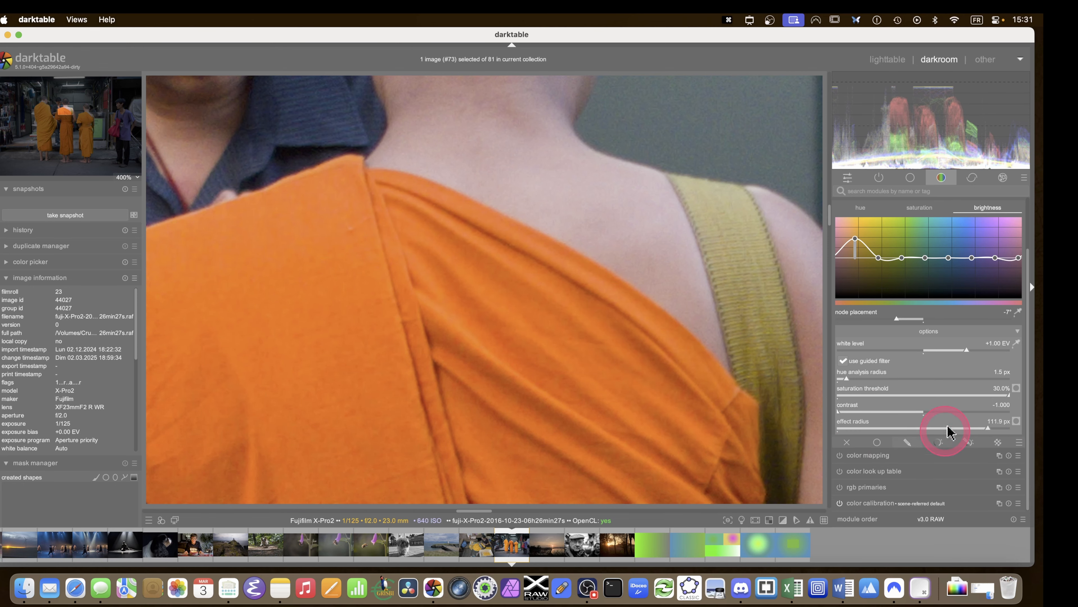
# Examine the effect radius mask on the robe and the saturation threshold mask across the whole photo, leaving both hidden.
pyautogui.click(1016, 421)
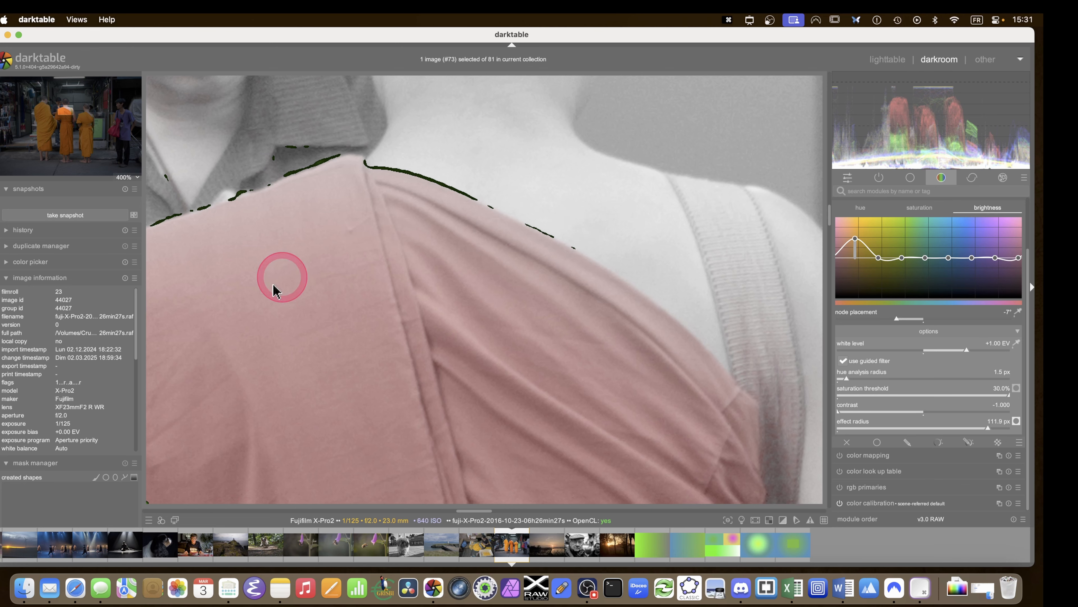
pyautogui.click(1016, 421)
pyautogui.scroll(-10, 541, 354)
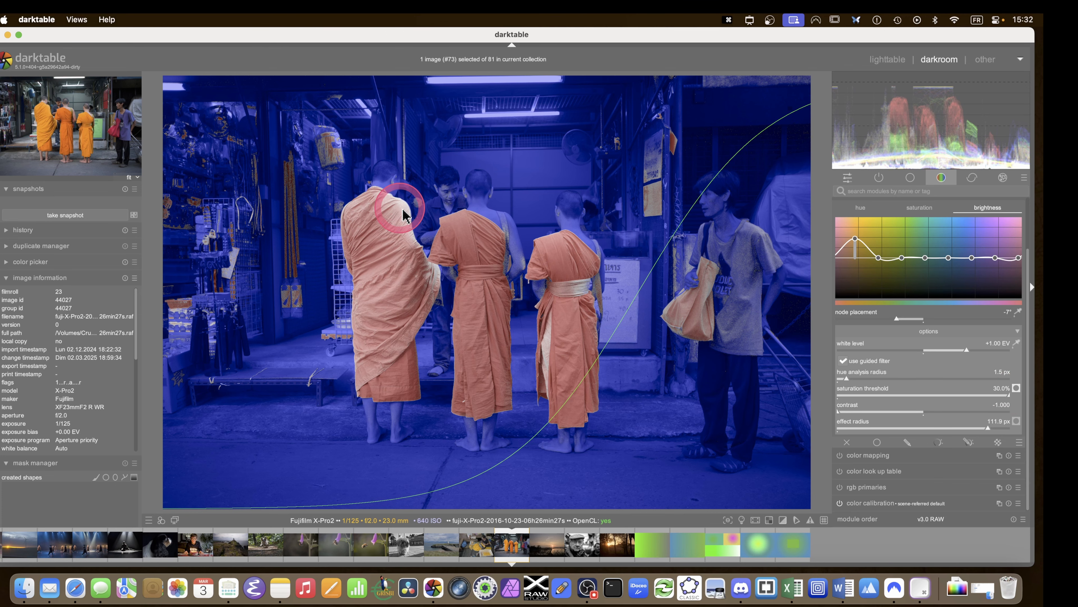
pyautogui.click(1017, 388)
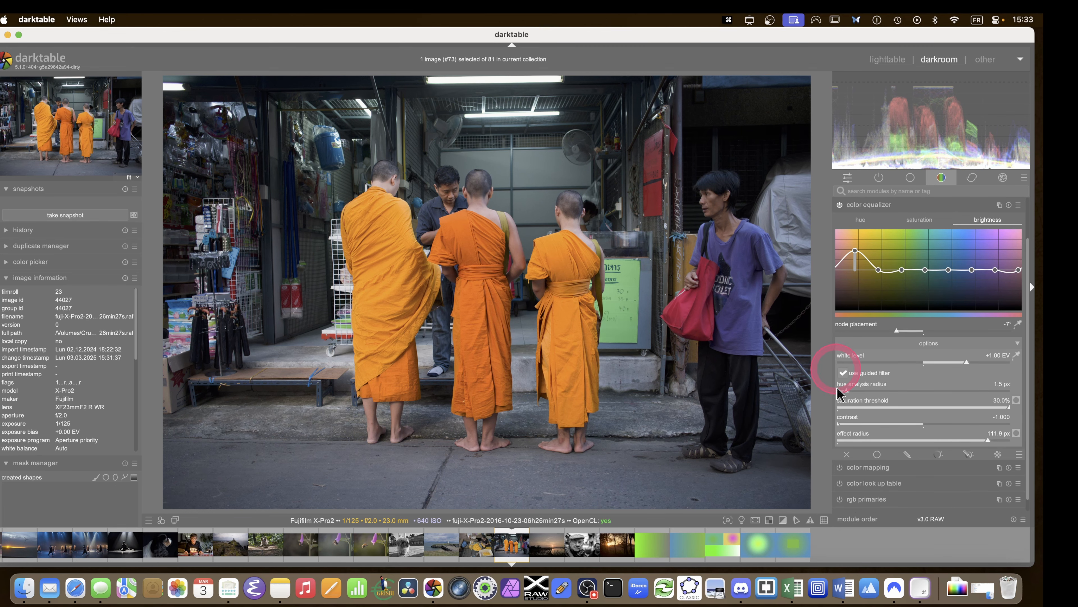
# Enable a parametric mask for the color equalizer and select its hz hue channel.
pyautogui.scroll(-1, 895, 424)
pyautogui.click(935, 442)
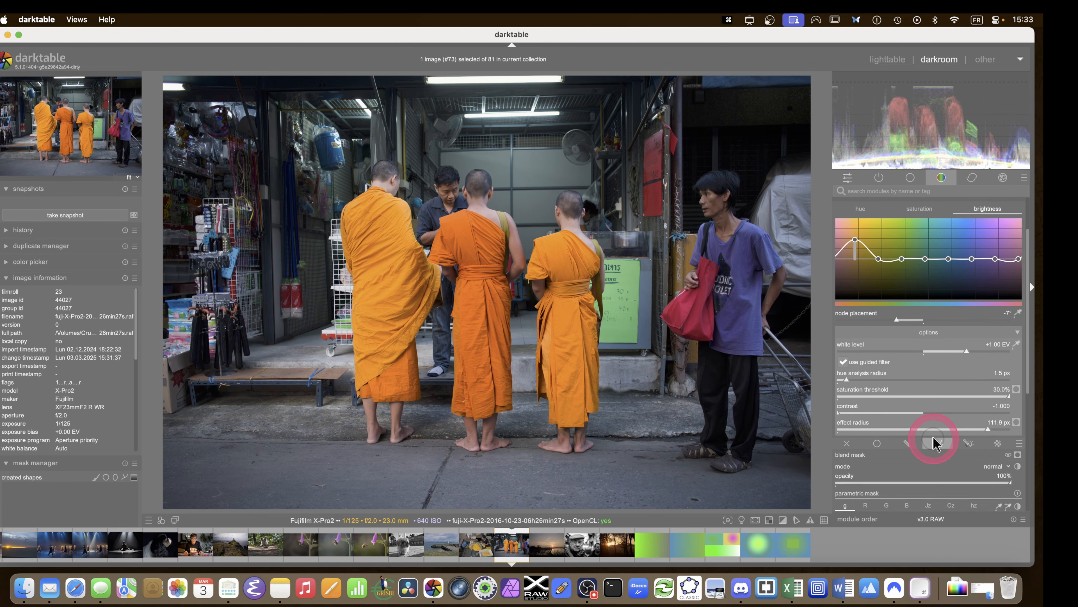
pyautogui.scroll(-5, 905, 426)
pyautogui.scroll(4, 900, 340)
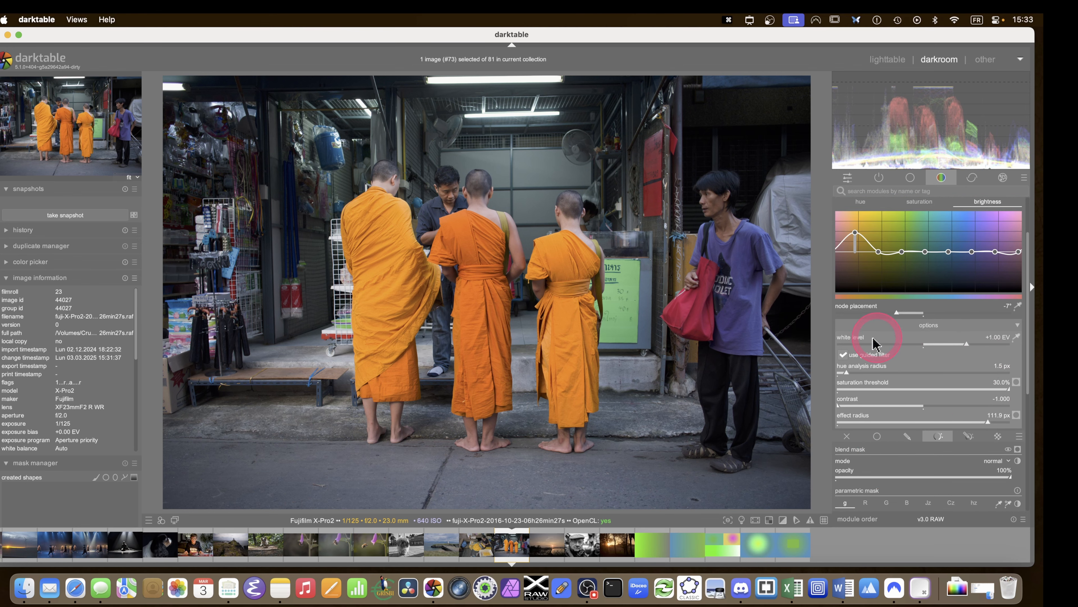
pyautogui.scroll(-18, 913, 407)
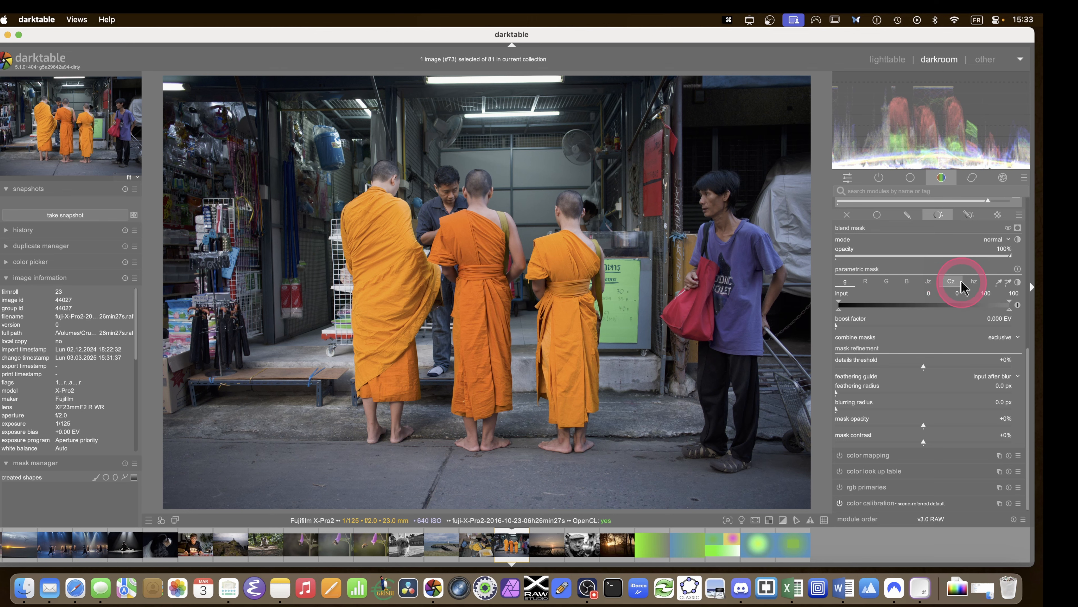
pyautogui.click(977, 282)
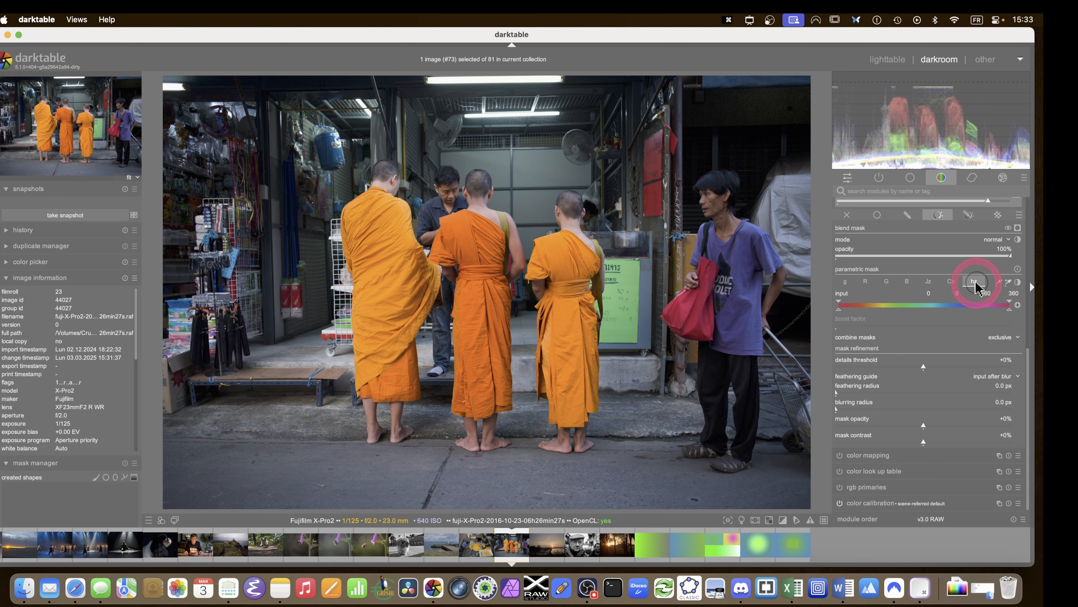
# Set the parametric mask's hz input range by sampling a rectangular area on the leftmost monk's robe, and display the mask.
pyautogui.click(1008, 282)
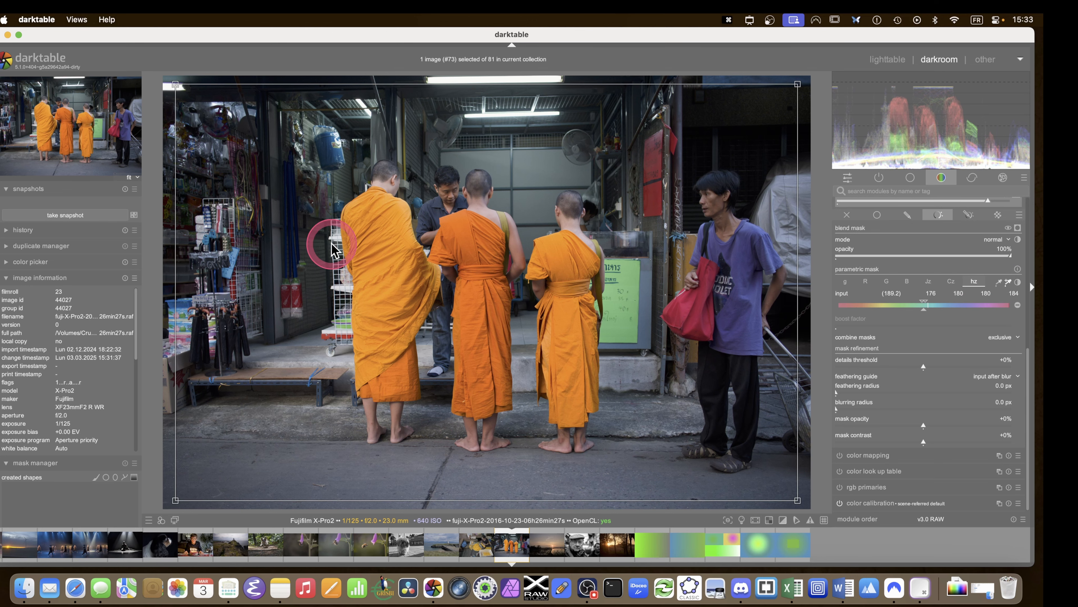
pyautogui.moveTo(362, 236); pyautogui.dragTo(399, 328)
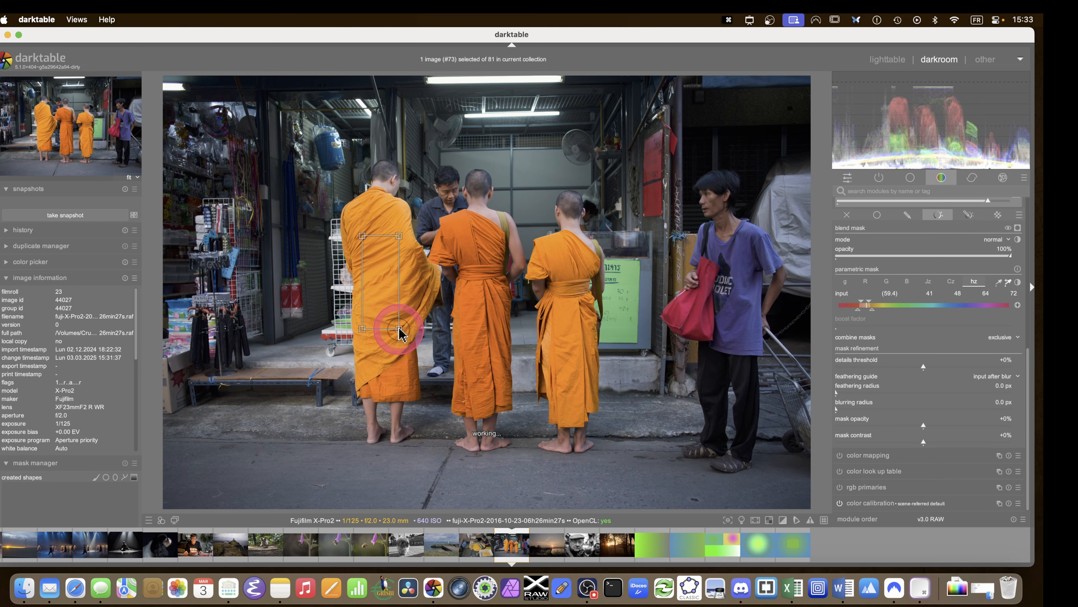
pyautogui.press('m')
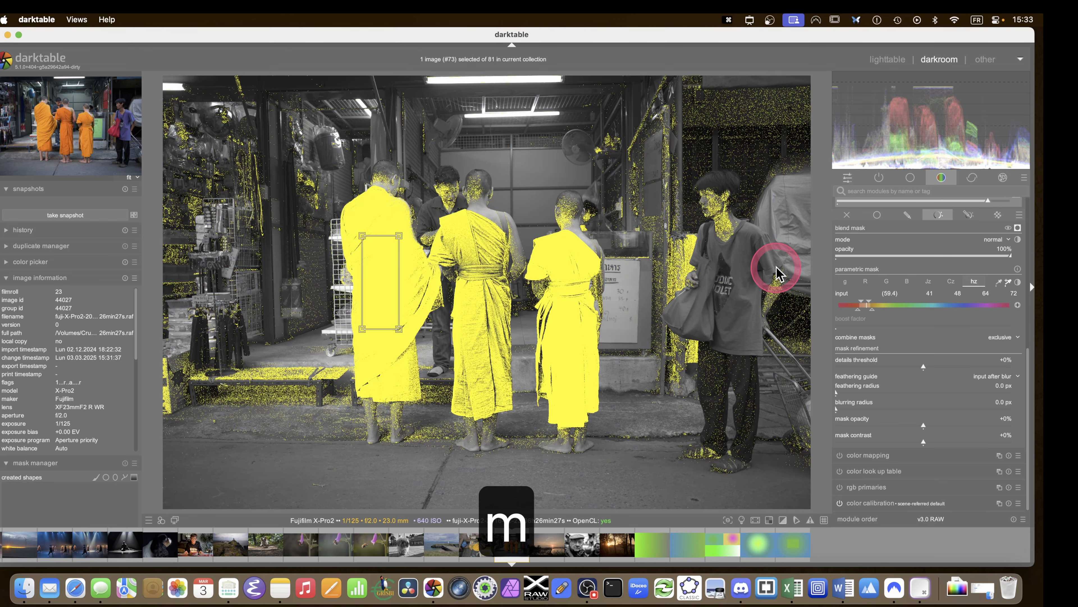
# Set the mask's feathering radius to 38.9 px and its hz input range to 39, 48, 61 and 67, and hide the mask overlay.
pyautogui.click(862, 393)
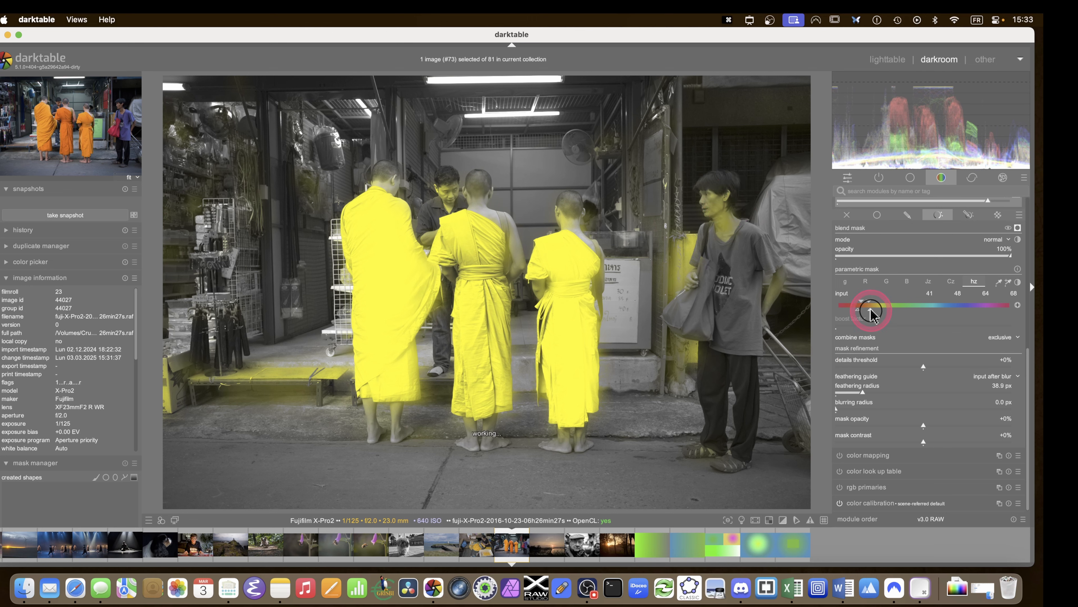
pyautogui.moveTo(868, 312); pyautogui.dragTo(857, 311)
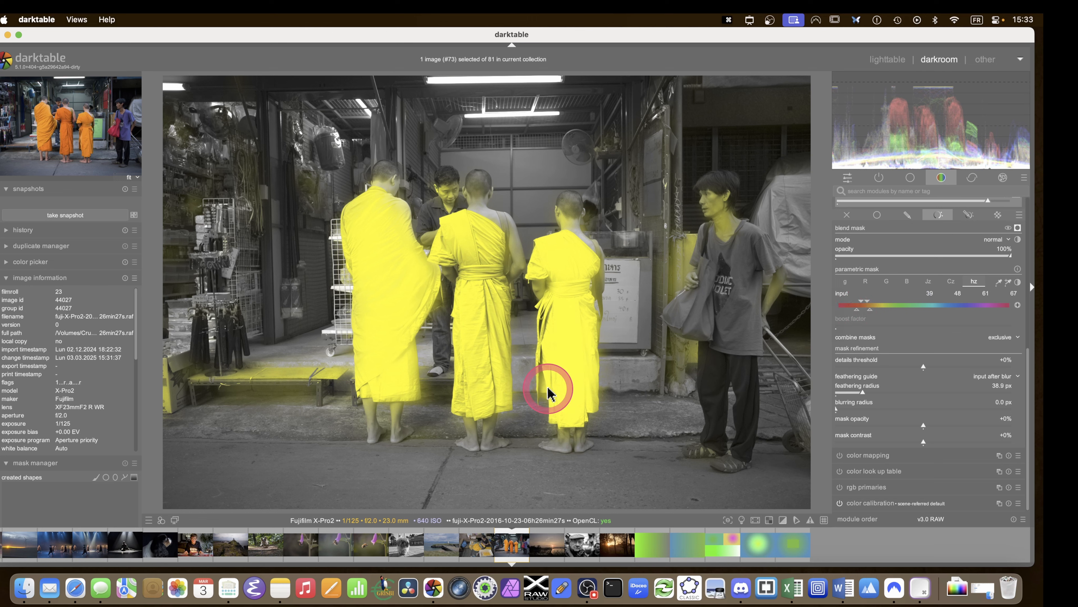
pyautogui.click(1018, 230)
# Compare the orange robes up close with the color equalizer's parametric mask turned off and on, leaving it on.
pyautogui.scroll(3, 928, 358)
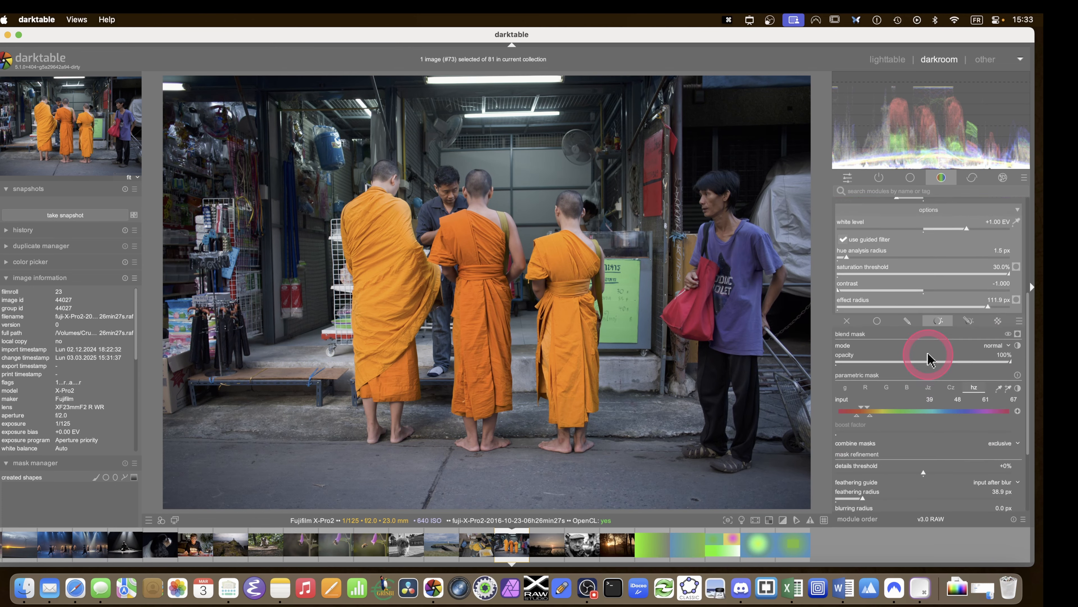
pyautogui.scroll(3, 928, 356)
pyautogui.scroll(1, 892, 310)
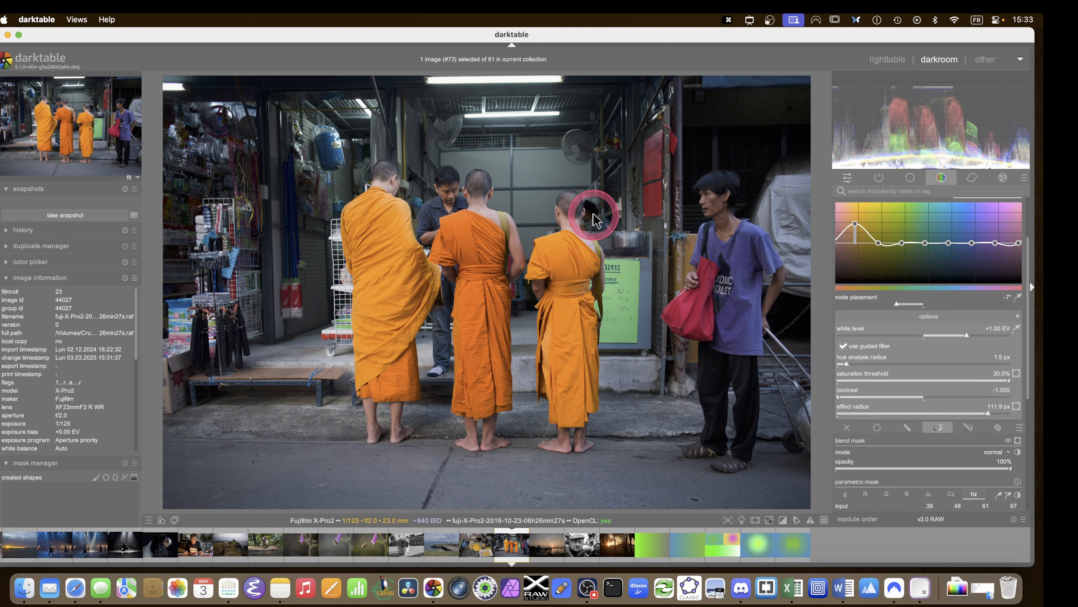
pyautogui.scroll(-1, 862, 357)
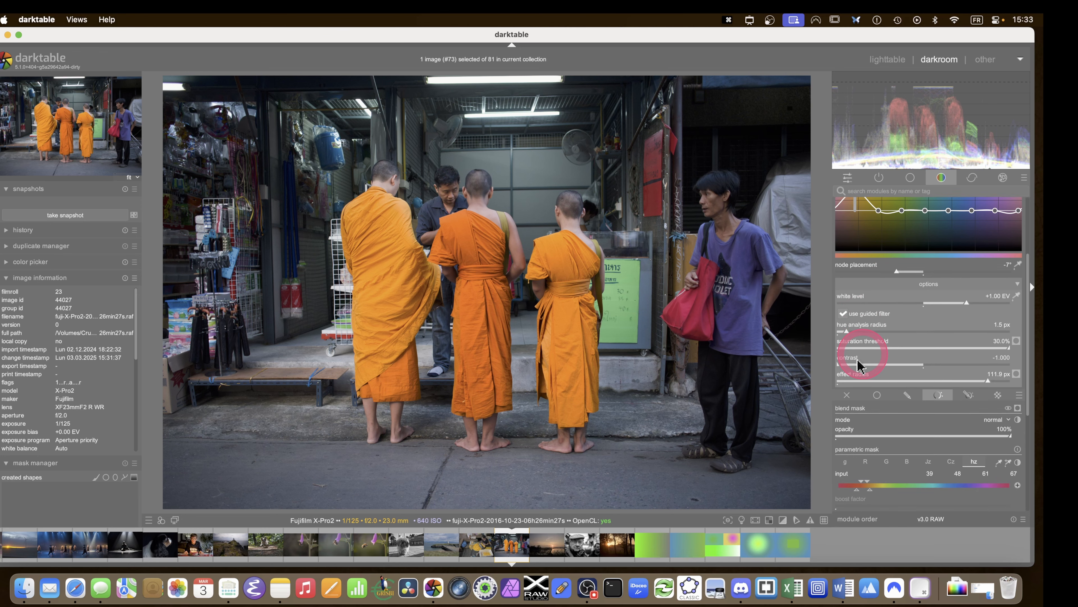
pyautogui.scroll(-5, 886, 414)
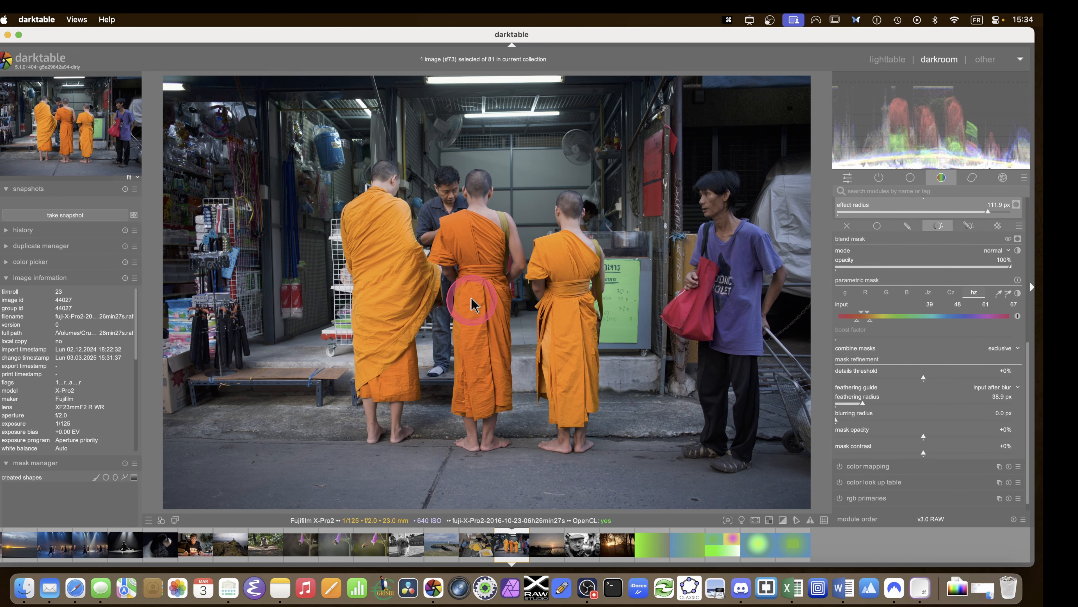
pyautogui.scroll(5, 473, 306)
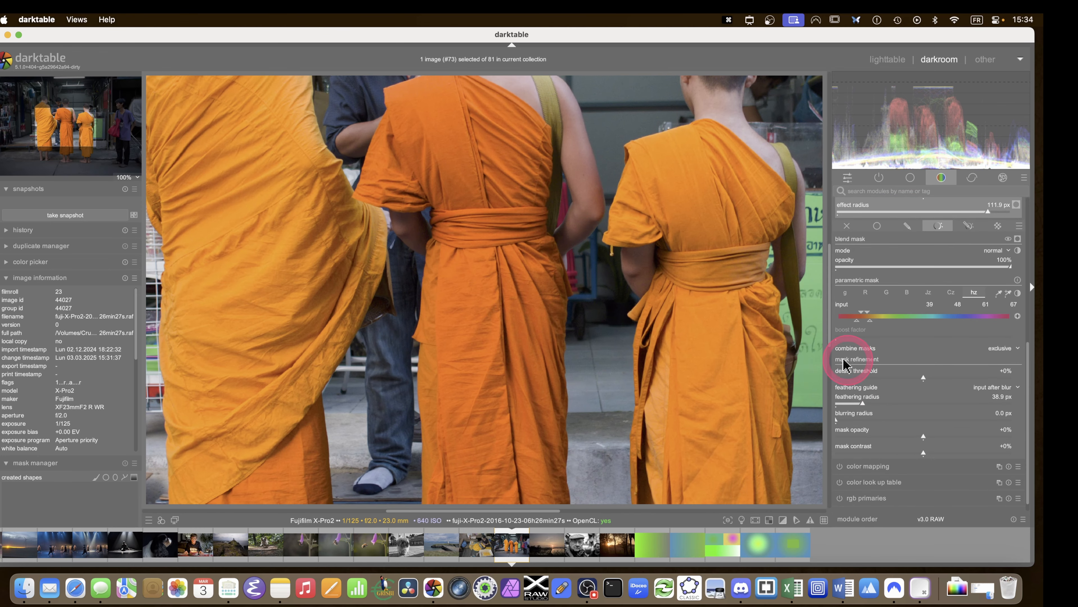
pyautogui.click(847, 227)
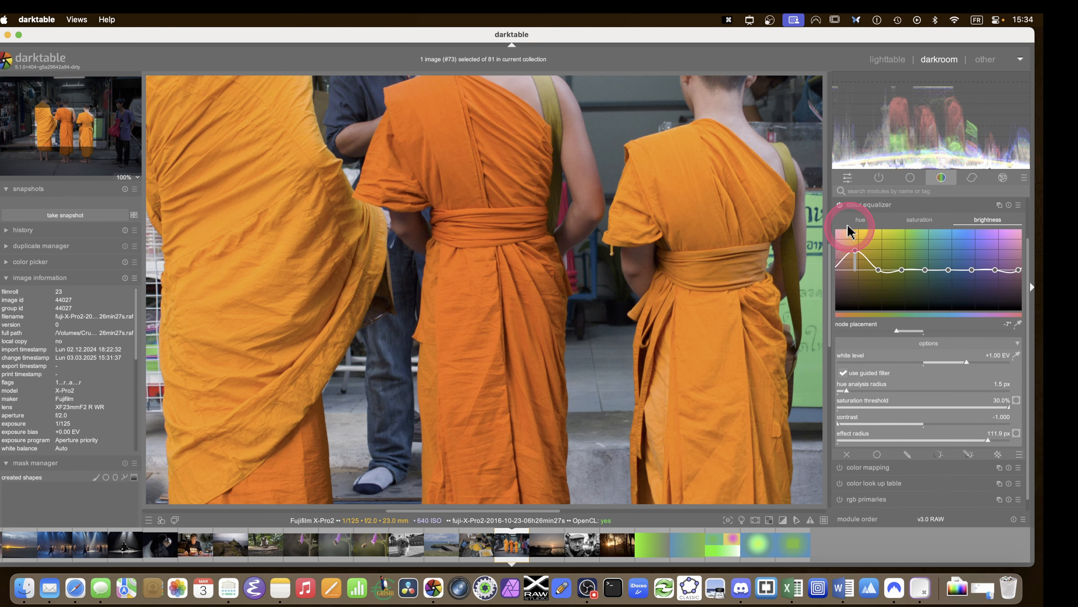
pyautogui.scroll(-1, 855, 291)
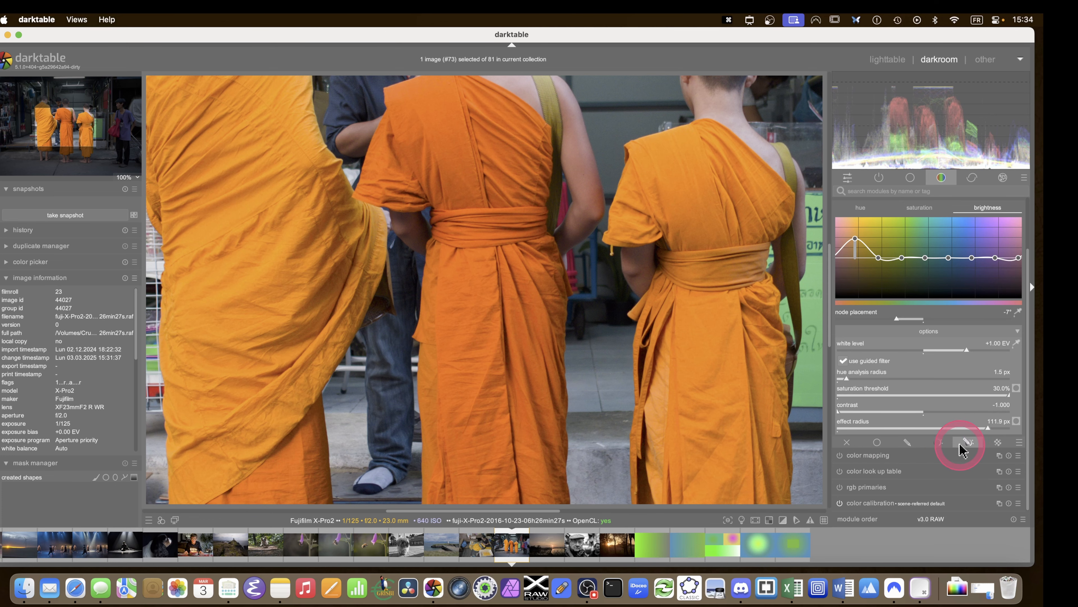
pyautogui.click(940, 445)
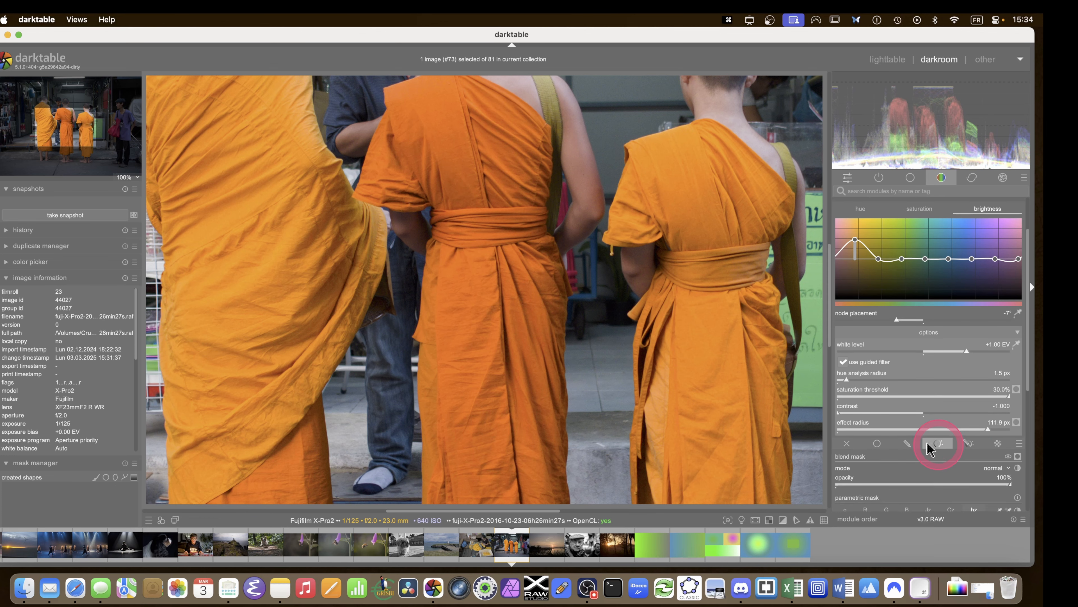
pyautogui.scroll(1, 847, 446)
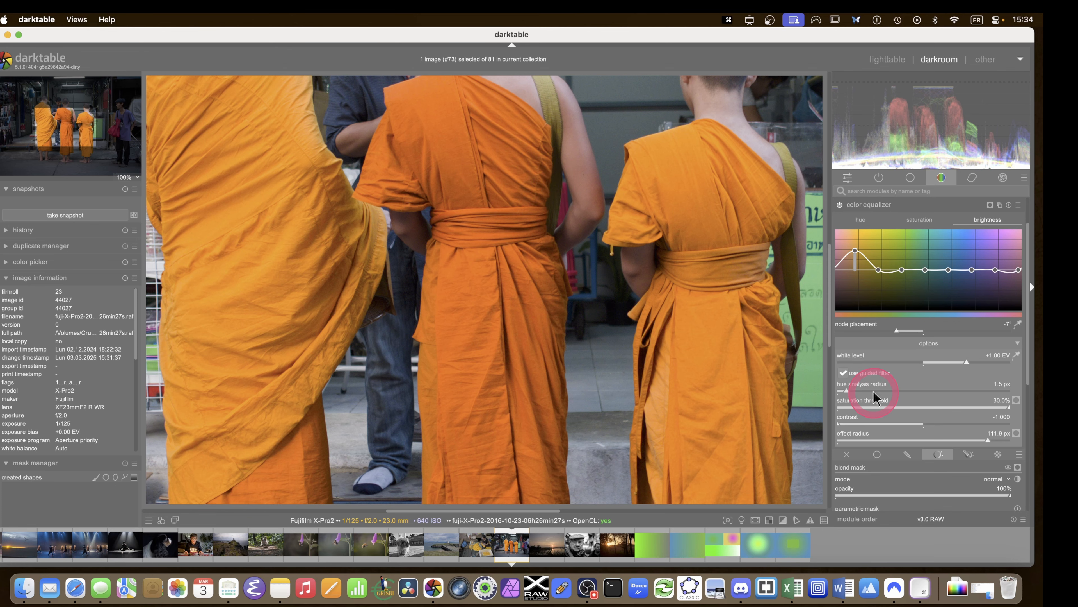
# Take a snapshot with the color equalizer's mask off, re-enable the parametric mask, and display the snapshot for a split comparison.
pyautogui.scroll(-1, 531, 214)
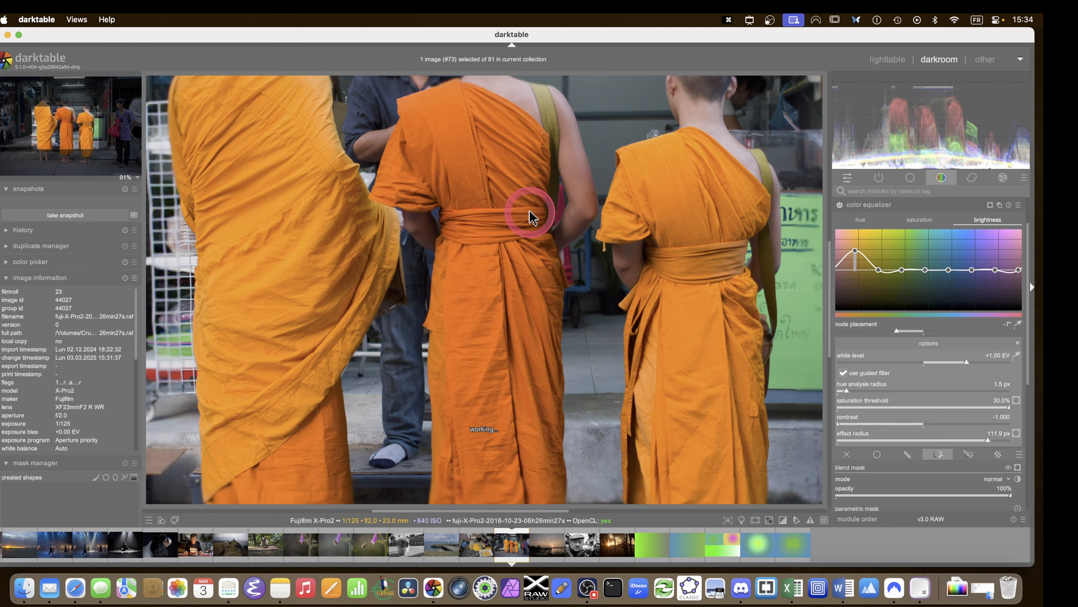
pyautogui.click(848, 455)
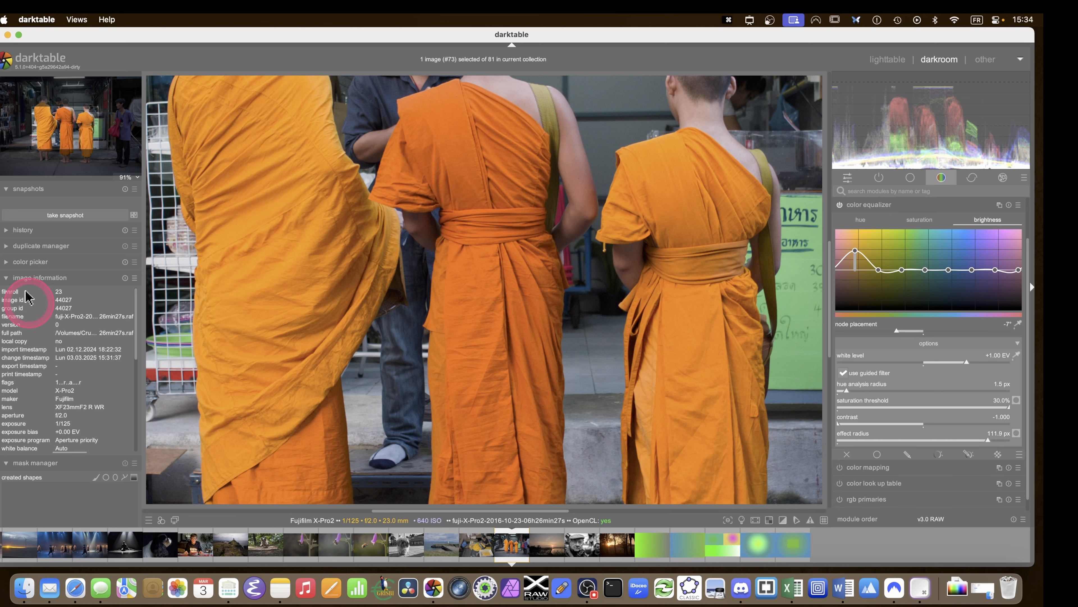
pyautogui.click(24, 215)
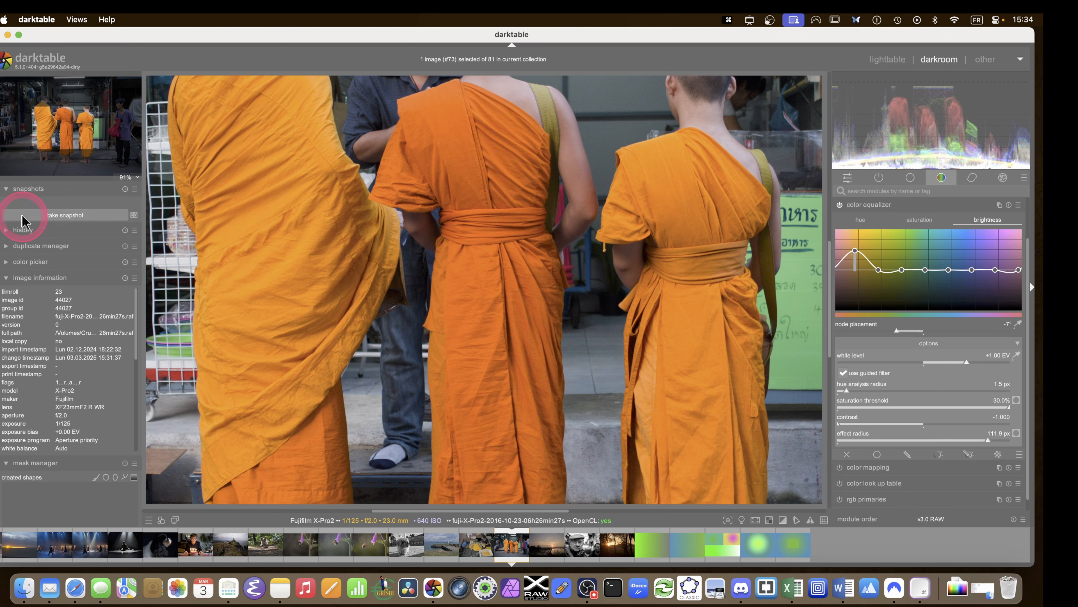
pyautogui.click(939, 454)
pyautogui.click(33, 204)
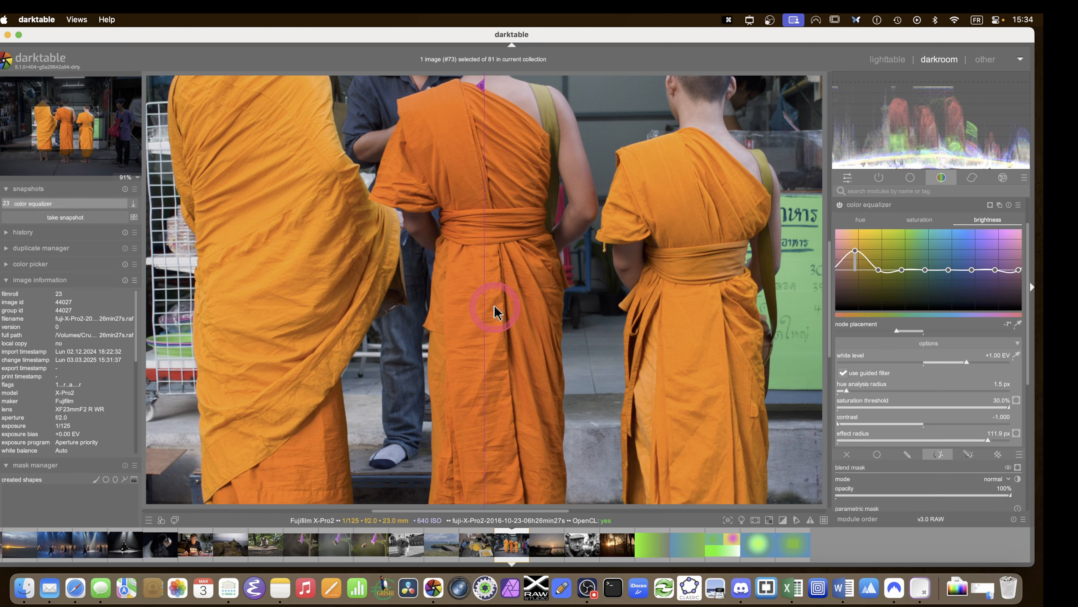
# Compare the snapshot with the masked version by moving the split line over the robes, and hide the snapshot.
pyautogui.moveTo(496, 306); pyautogui.dragTo(365, 331)
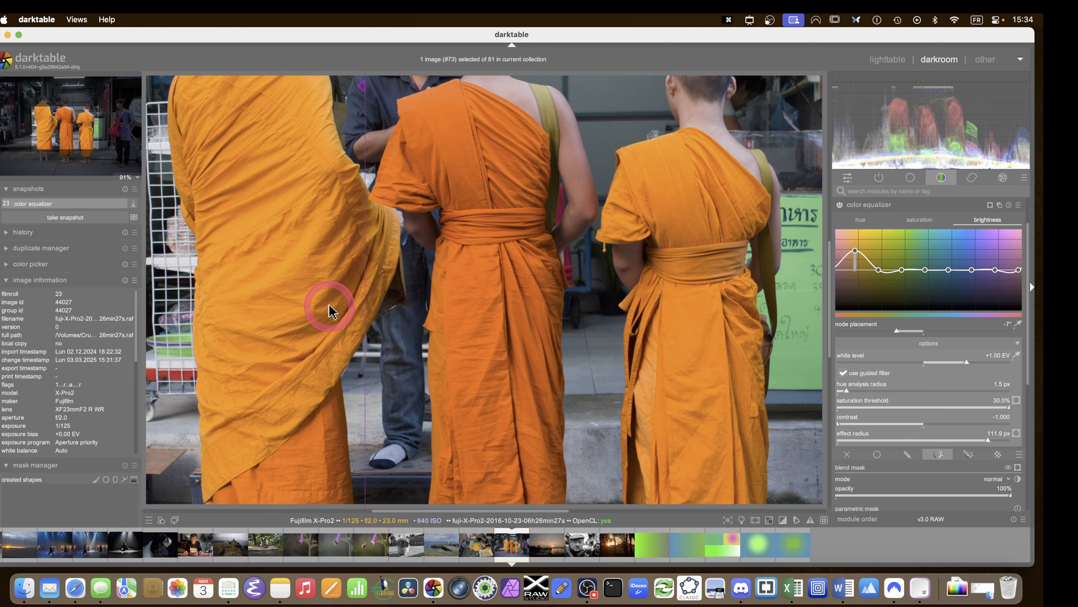
pyautogui.scroll(-3, 474, 337)
pyautogui.scroll(-1, 911, 217)
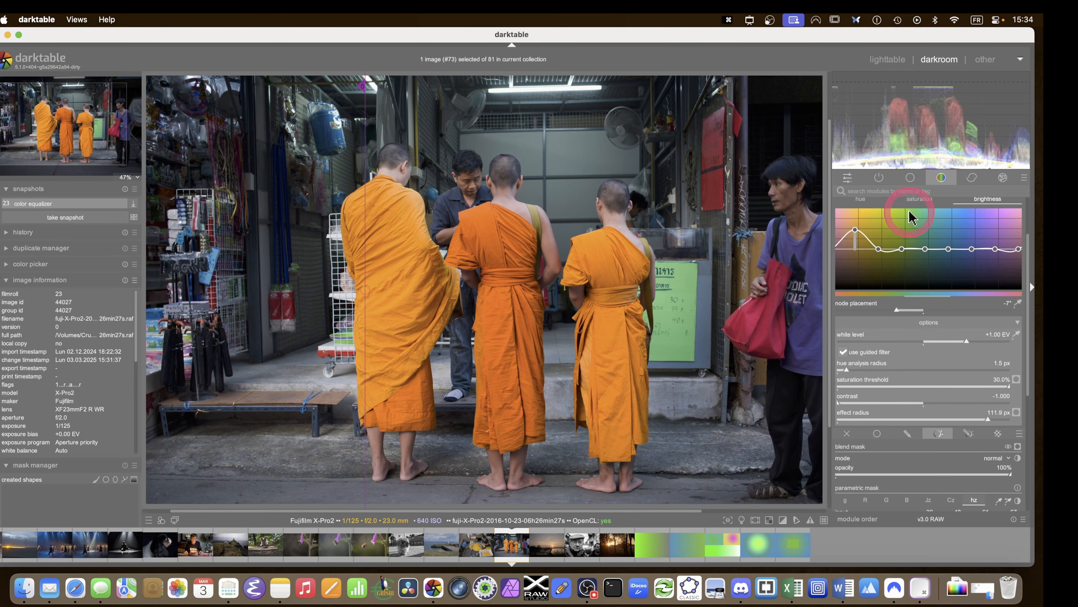
pyautogui.click(987, 200)
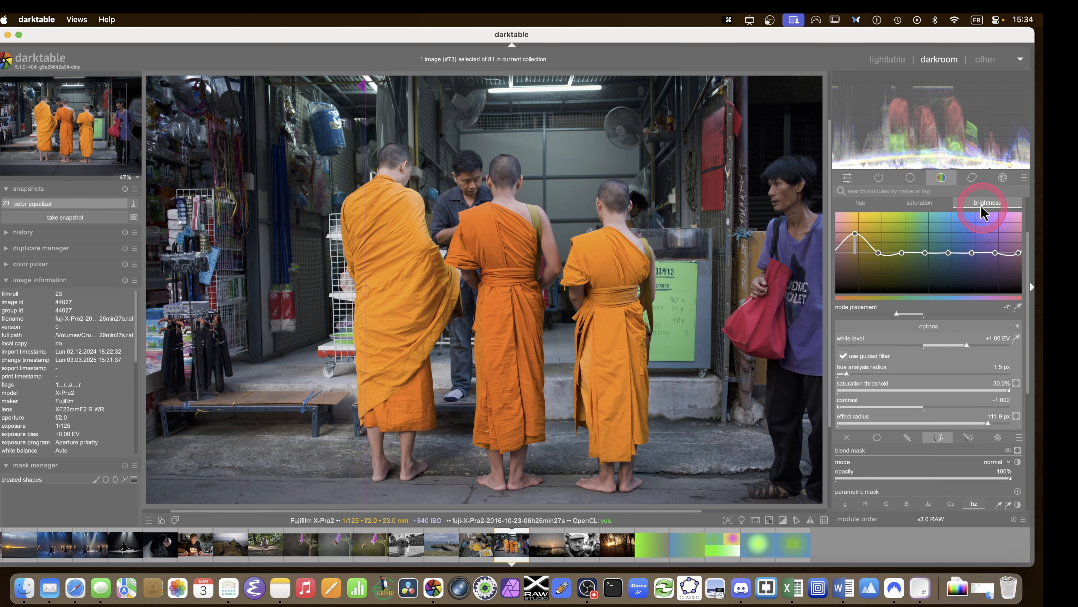
pyautogui.click(412, 240)
pyautogui.click(76, 204)
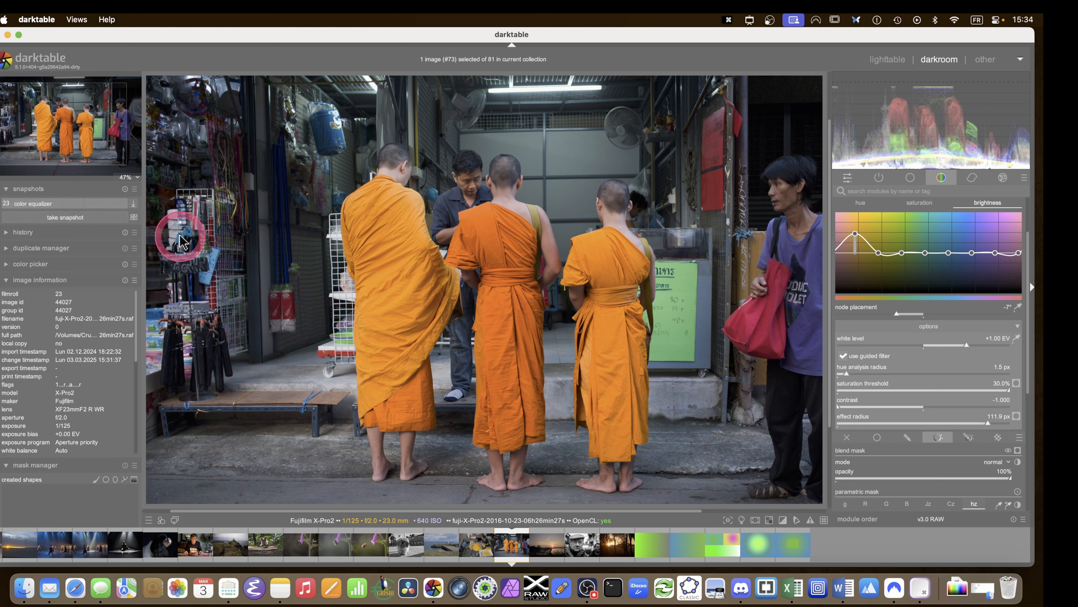
pyautogui.scroll(-2, 938, 408)
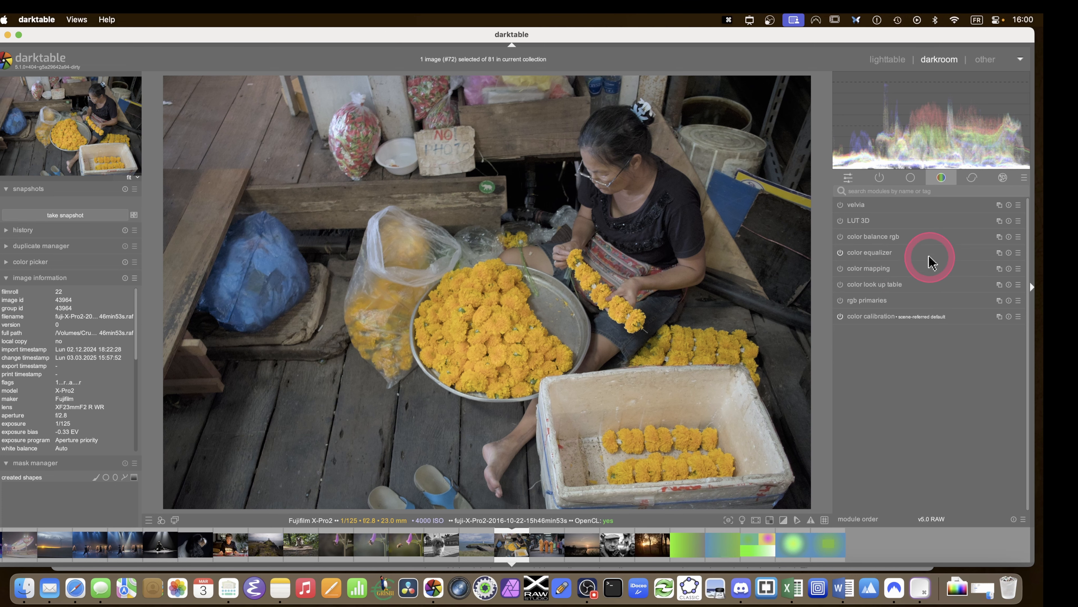
# Reset the color equalizer on the flower seller photo, sample the yellow flowers' hue, and set node placement to +6° to align a node with it.
pyautogui.click(876, 252)
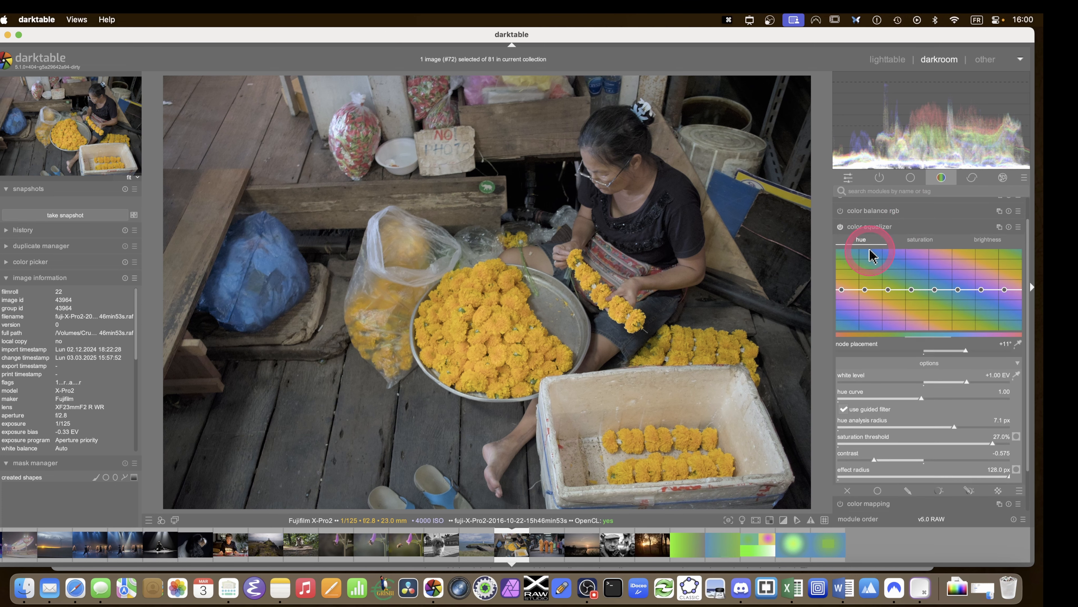
pyautogui.click(1009, 205)
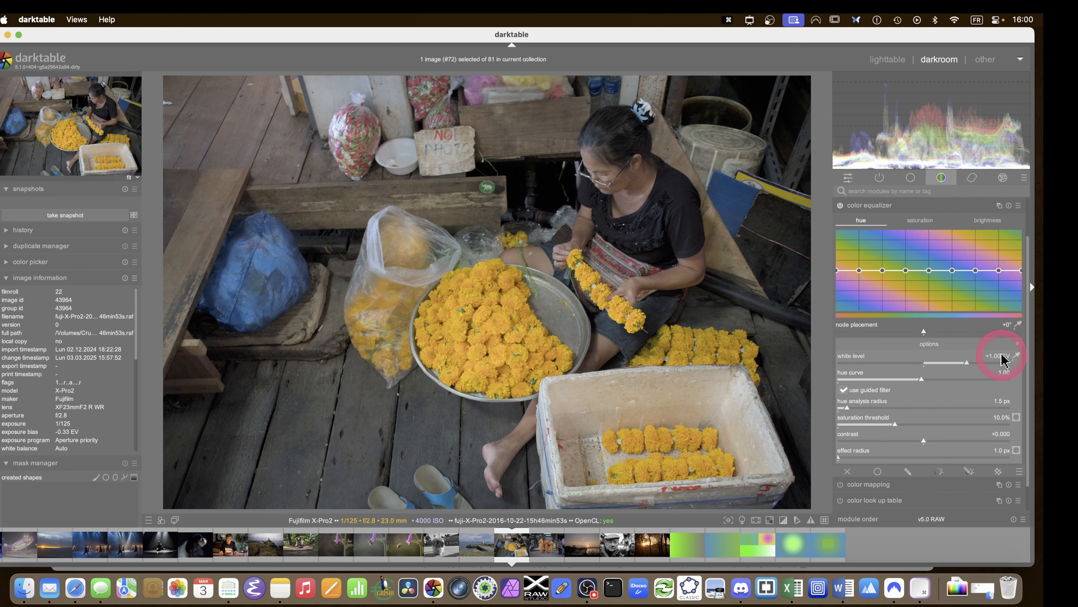
pyautogui.click(1018, 325)
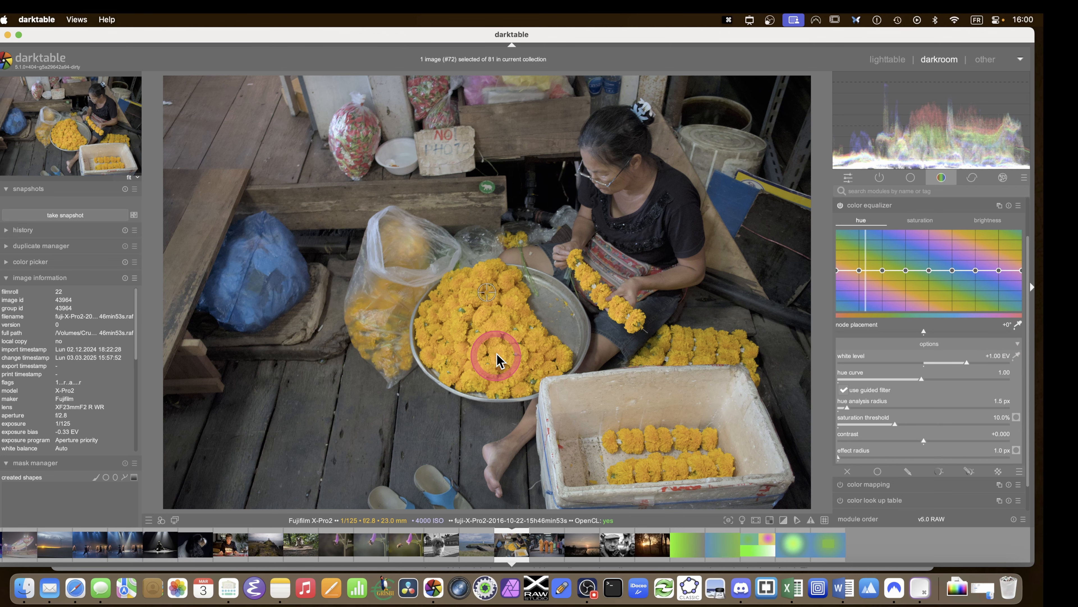
pyautogui.click(496, 326)
pyautogui.scroll(-1, 848, 306)
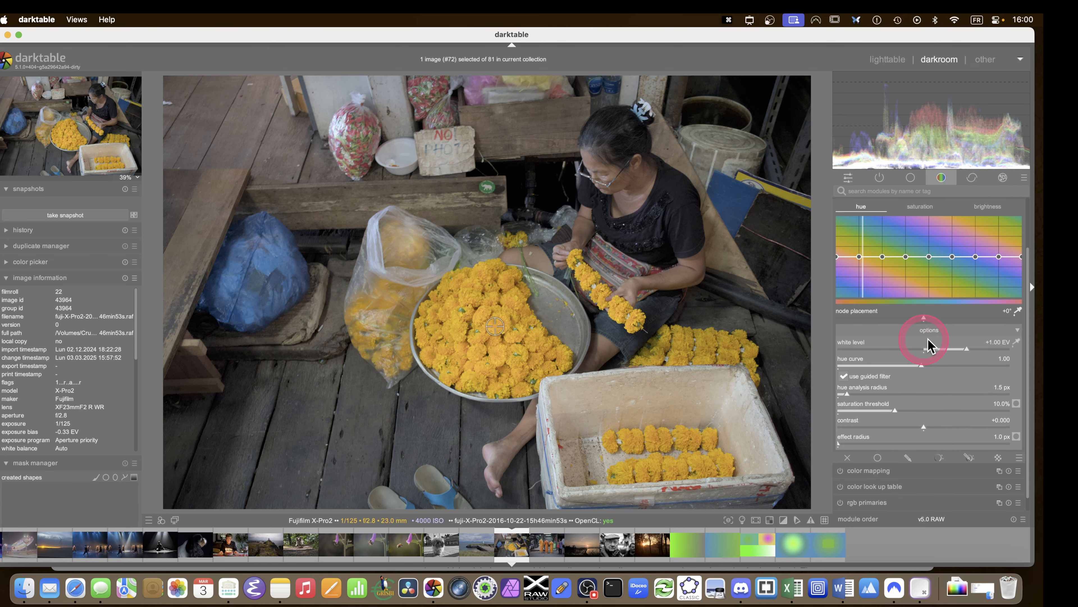
pyautogui.moveTo(923, 317); pyautogui.dragTo(944, 318)
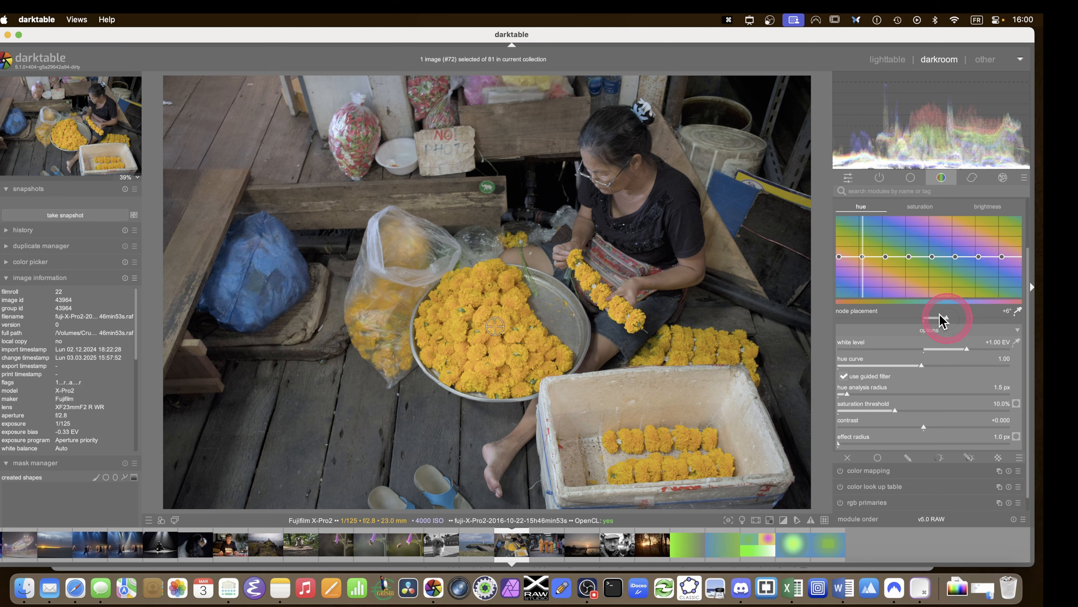
# Lower the hue node aligned with the yellow flowers to turn them pink, and set the hue curve to 0.48.
pyautogui.moveTo(862, 257); pyautogui.dragTo(866, 278)
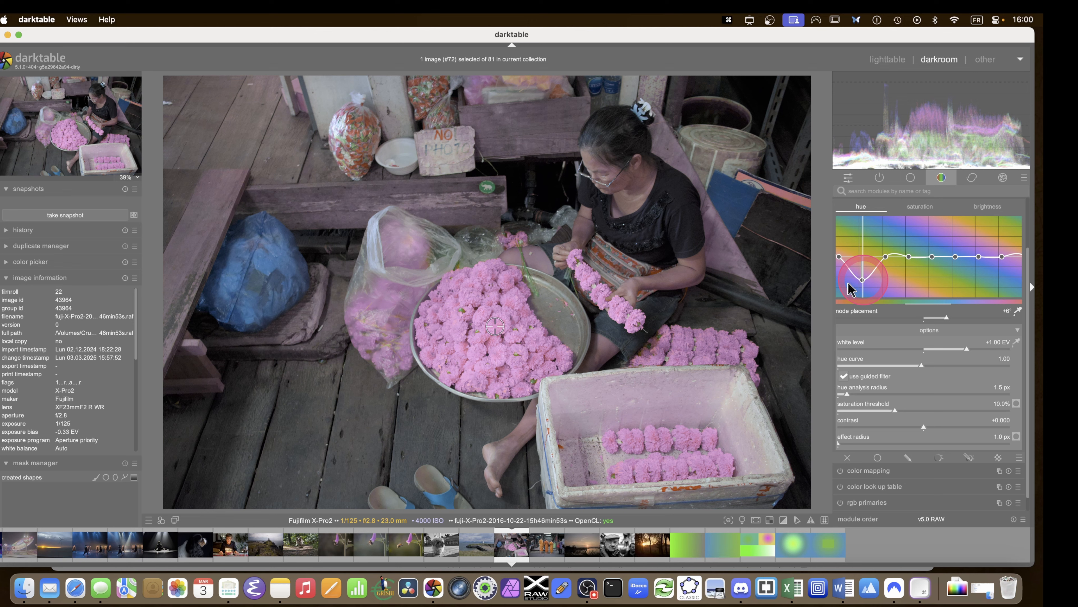
pyautogui.moveTo(902, 366); pyautogui.dragTo(870, 364)
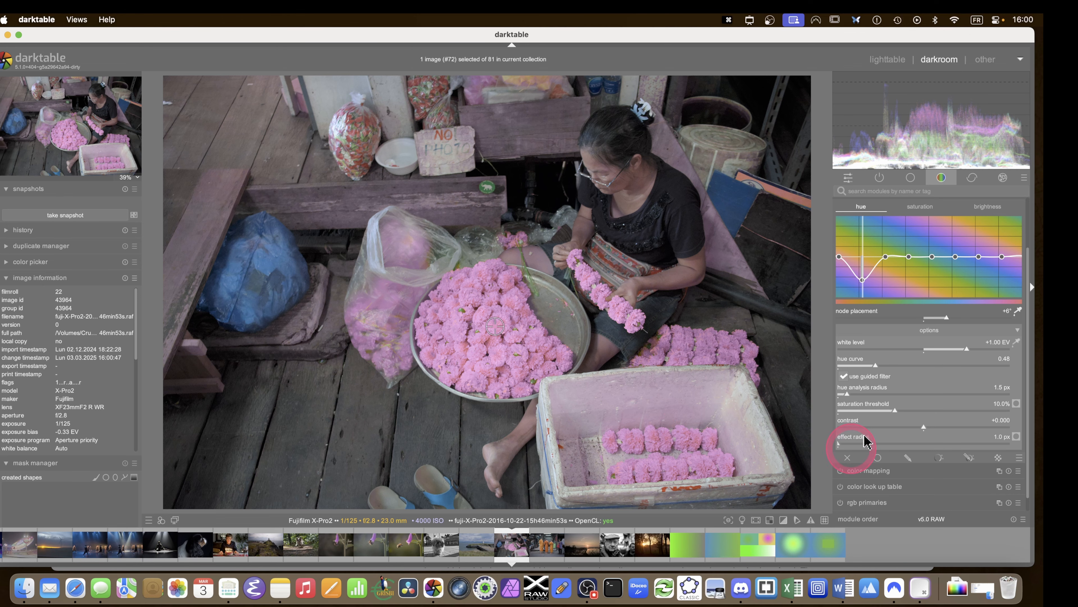
# Compare the flower photo with the color equalizer on and off, leaving the module off.
pyautogui.scroll(2, 845, 221)
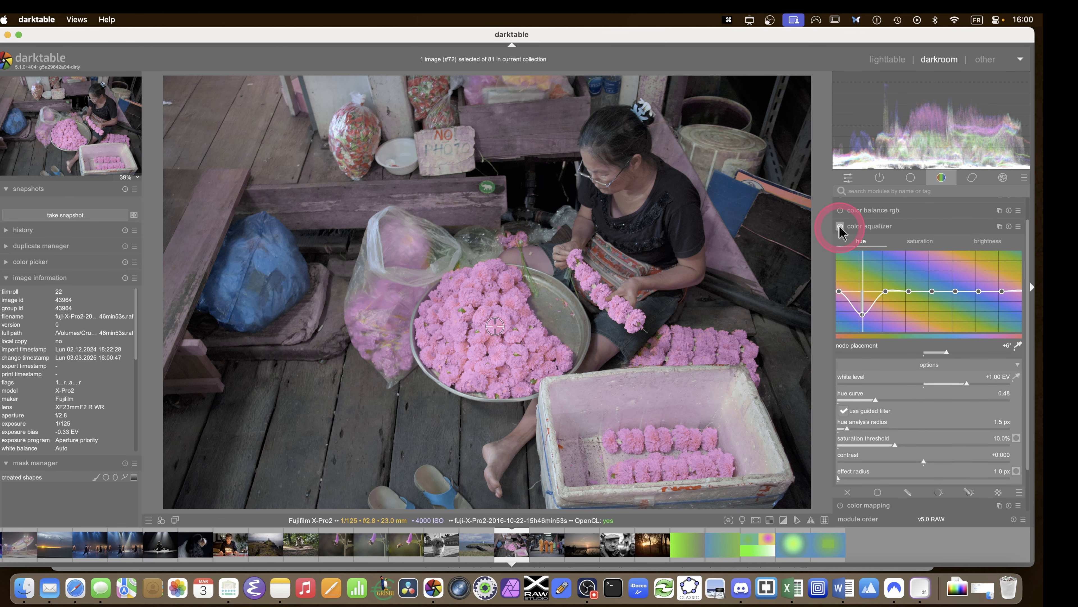
pyautogui.click(840, 226)
pyautogui.click(840, 226)
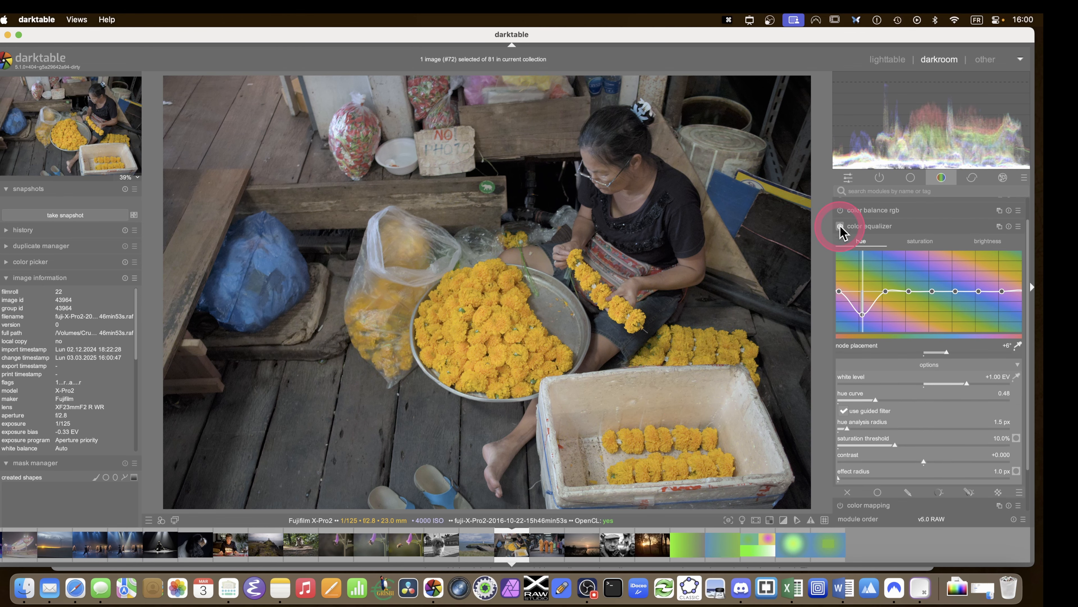
pyautogui.click(841, 226)
pyautogui.click(840, 226)
pyautogui.scroll(-2, 848, 374)
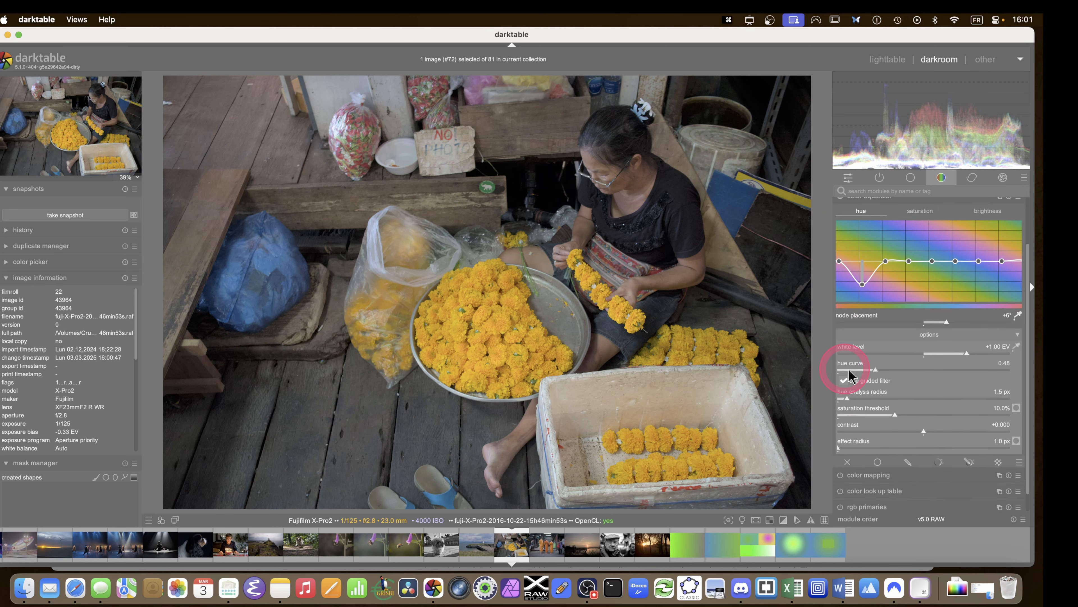
pyautogui.scroll(-1, 850, 376)
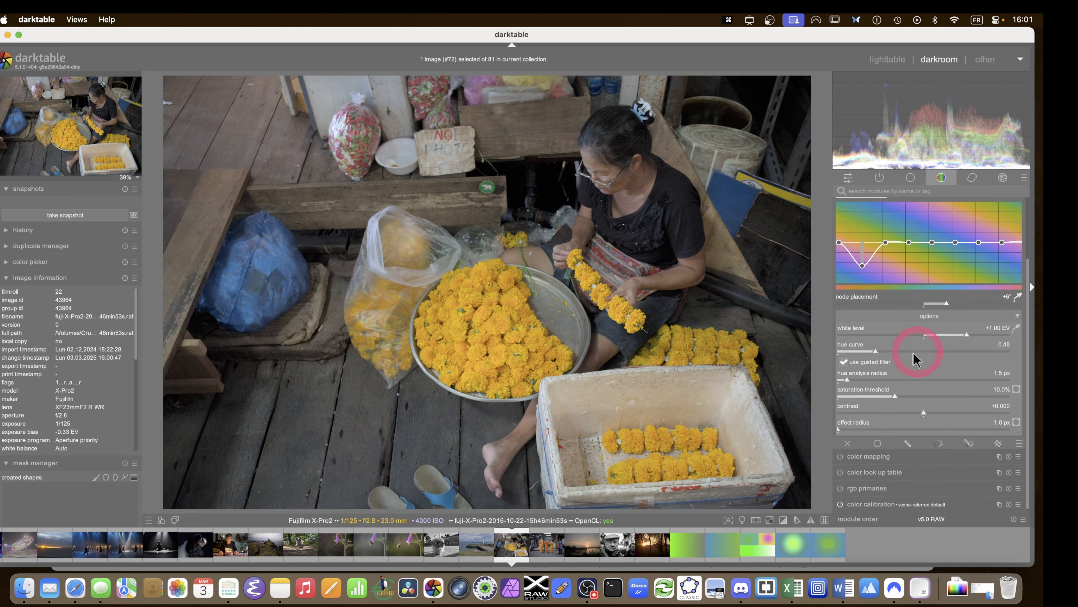
pyautogui.scroll(1, 850, 221)
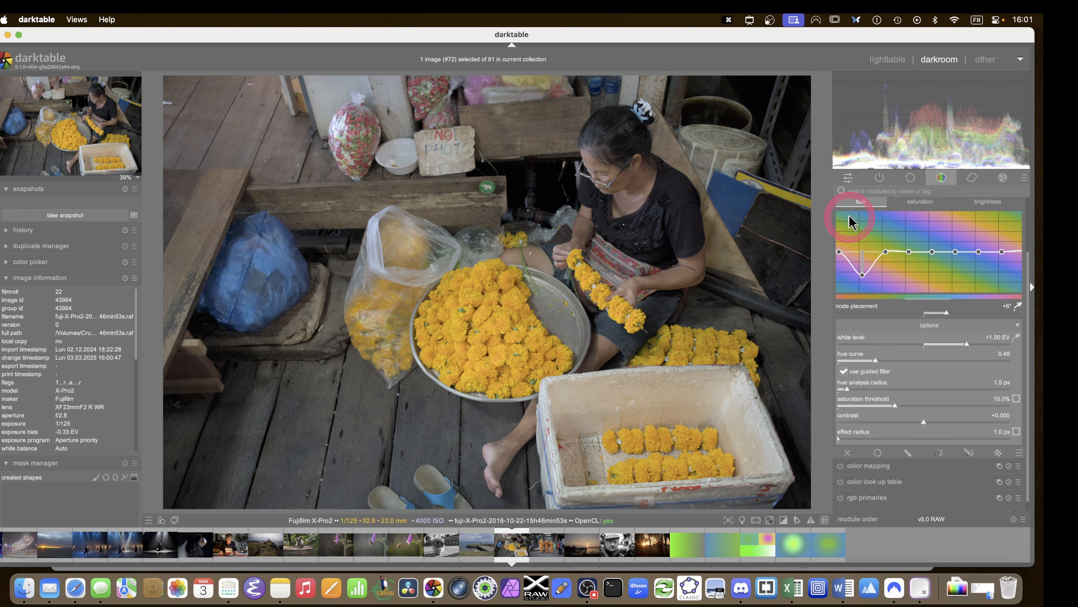
# With the color equalizer back on, compare hue analysis radii of 9.6 px and 1.2 px on the pink flowers, and set 10.0 px.
pyautogui.scroll(2, 851, 222)
pyautogui.scroll(5, 512, 371)
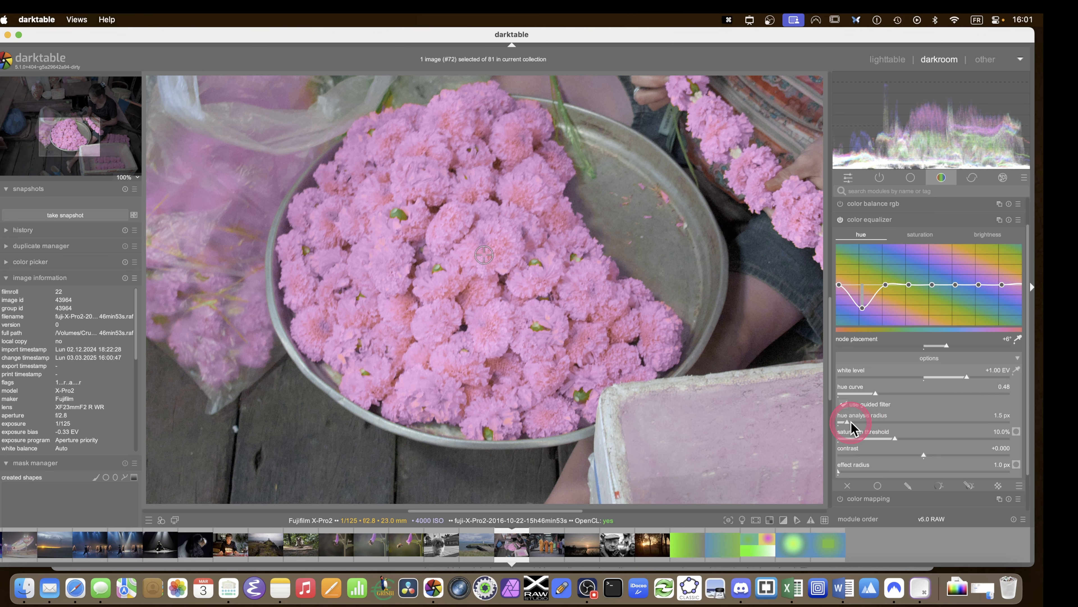
pyautogui.moveTo(849, 425); pyautogui.dragTo(1003, 425)
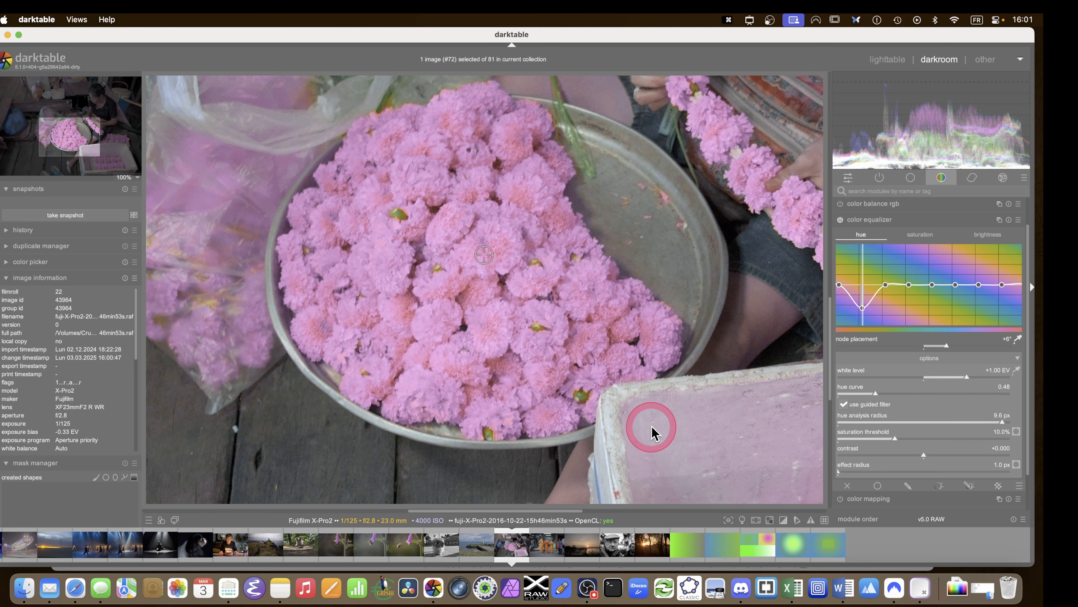
pyautogui.scroll(5, 494, 372)
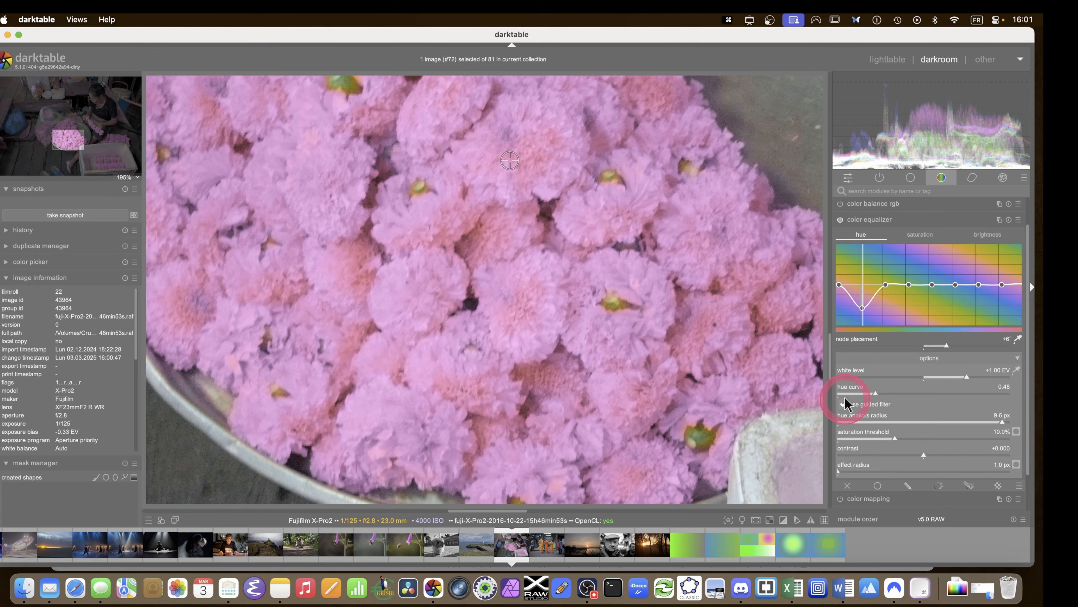
pyautogui.click(842, 424)
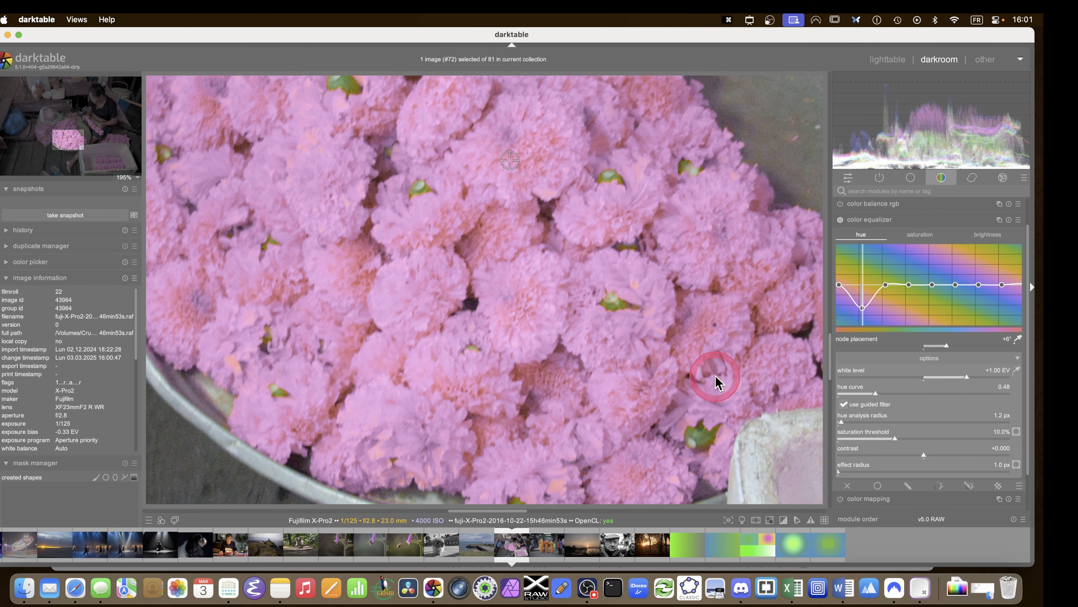
pyautogui.click(1005, 422)
pyautogui.moveTo(1006, 421); pyautogui.dragTo(1043, 420)
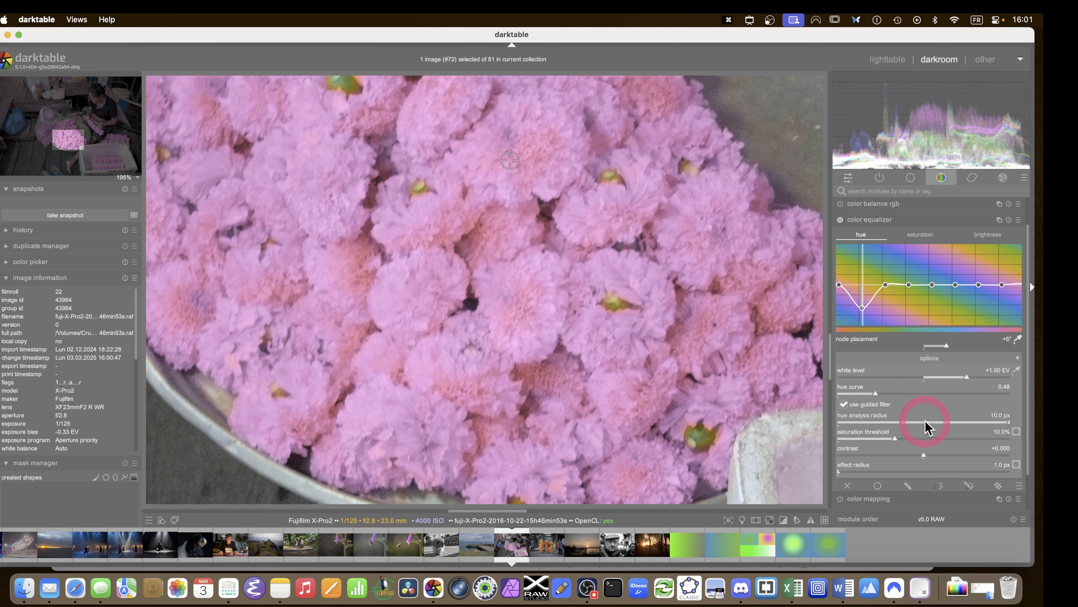
# Adjust the saturation threshold to about 16% using its mask view, set the effect radius to 31.3 px, and hide the mask.
pyautogui.moveTo(894, 442); pyautogui.dragTo(929, 440)
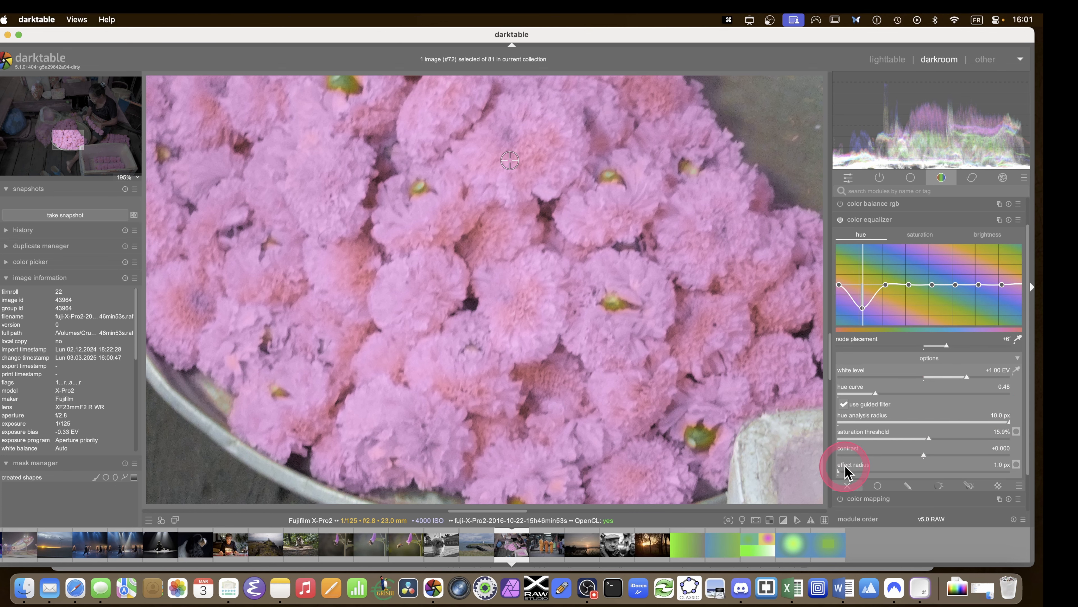
pyautogui.scroll(-5, 453, 338)
pyautogui.scroll(-2, 454, 338)
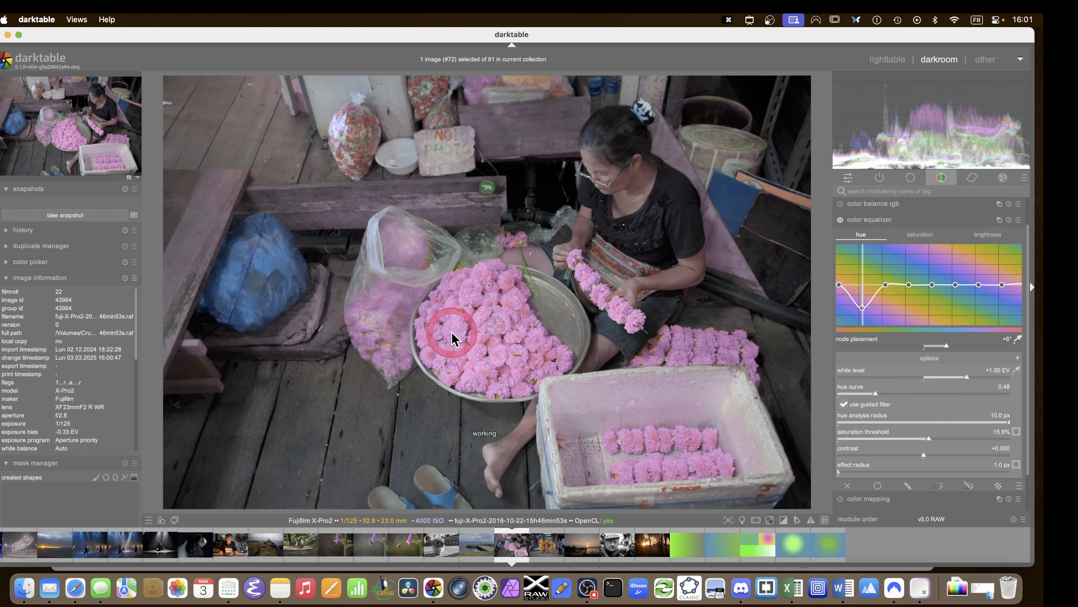
pyautogui.click(1016, 432)
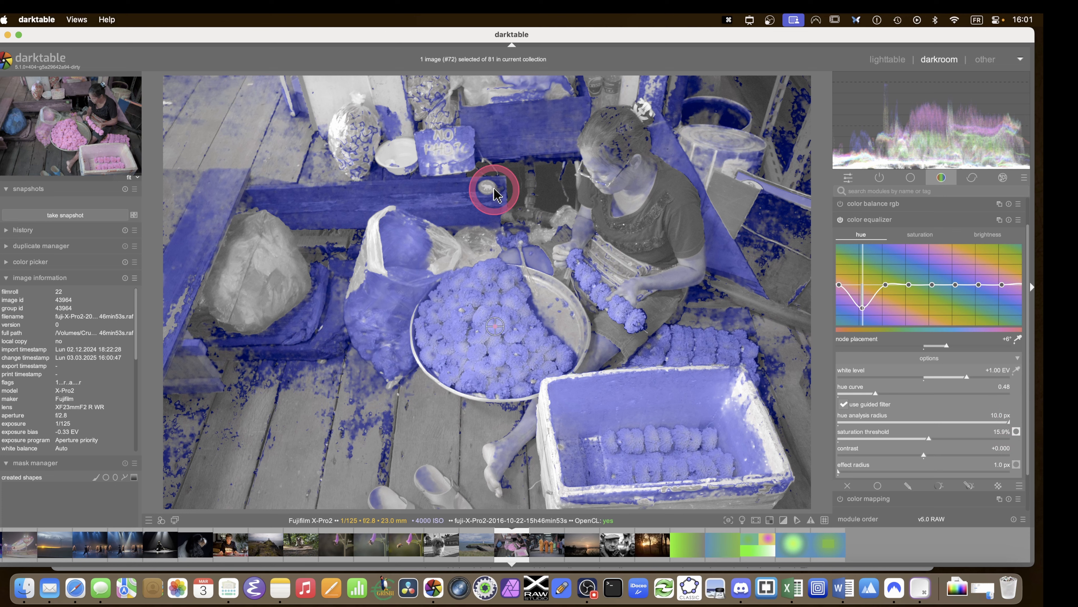
pyautogui.moveTo(927, 442)
pyautogui.mouseDown()
pyautogui.moveTo(990, 444)
pyautogui.moveTo(839, 444)
pyautogui.moveTo(993, 445)
pyautogui.moveTo(927, 440)
pyautogui.mouseUp()
pyautogui.moveTo(847, 466); pyautogui.dragTo(879, 472)
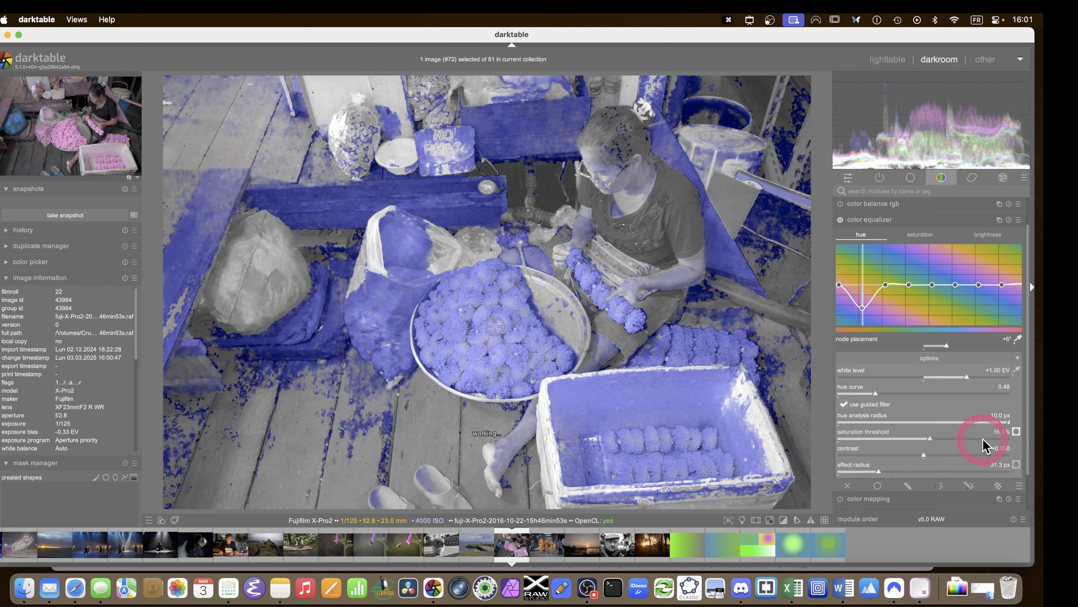
pyautogui.click(1016, 429)
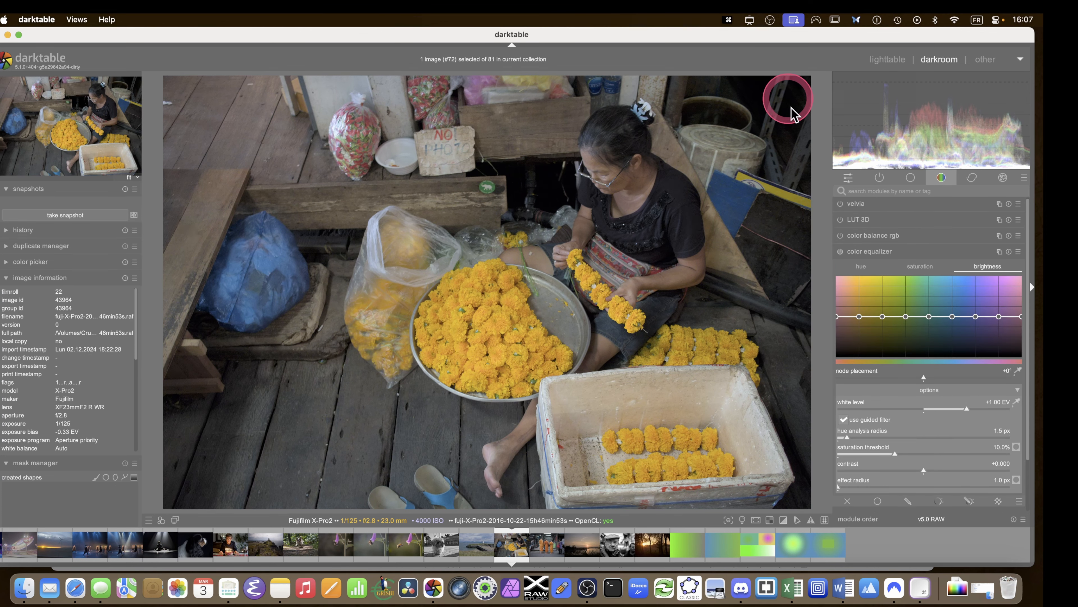
# Enable the reset color equalizer, sample the woman's skin hue, and set node placement to -11° to align a node with it.
pyautogui.click(839, 252)
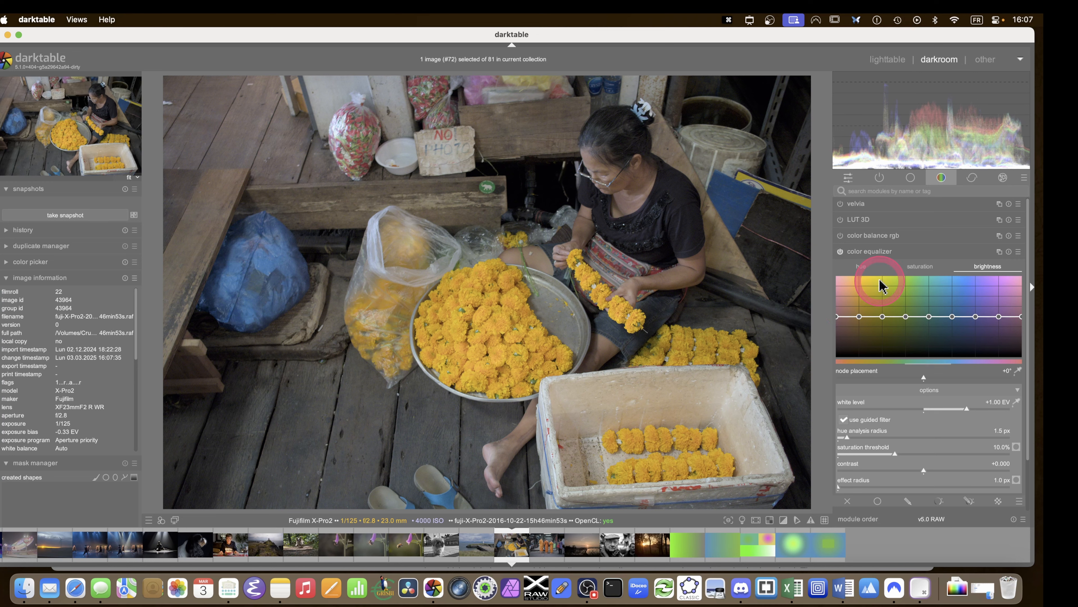
pyautogui.click(1017, 370)
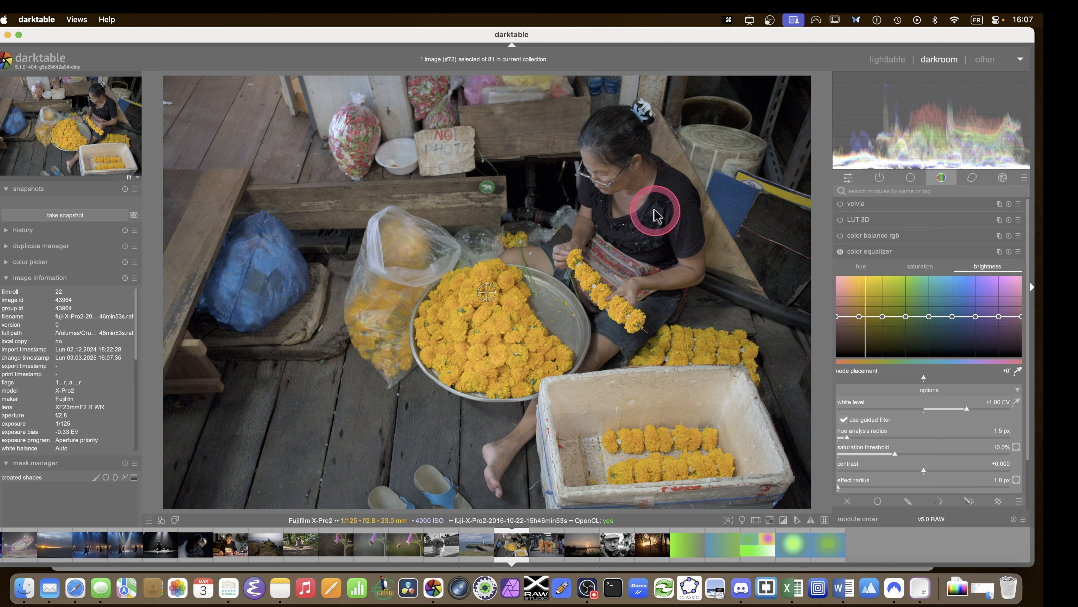
pyautogui.moveTo(632, 177)
pyautogui.mouseDown()
pyautogui.moveTo(584, 157)
pyautogui.moveTo(617, 183)
pyautogui.mouseUp()
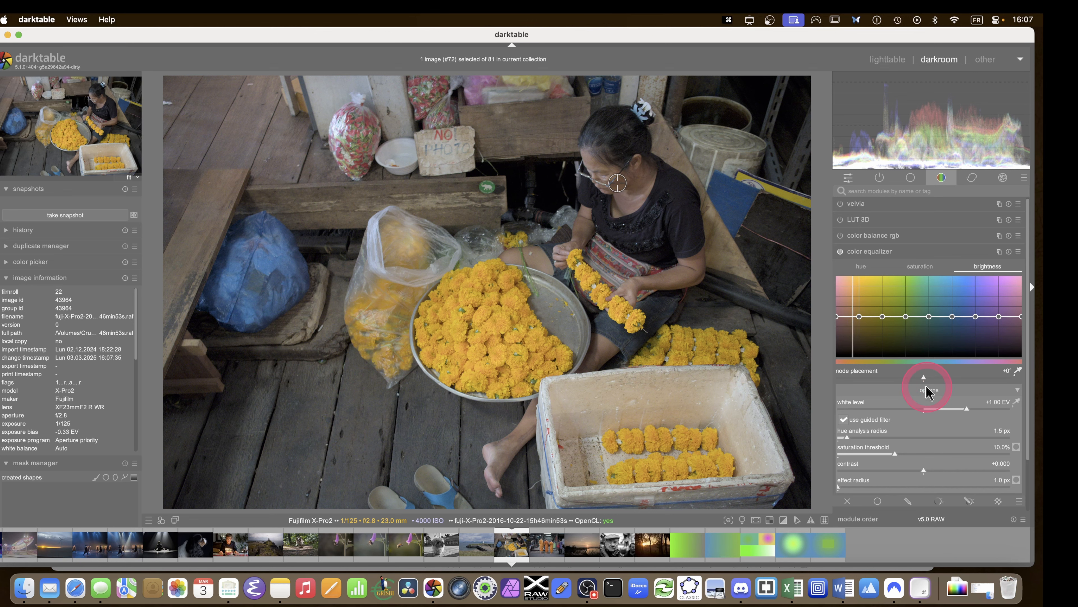
pyautogui.moveTo(924, 380); pyautogui.dragTo(890, 381)
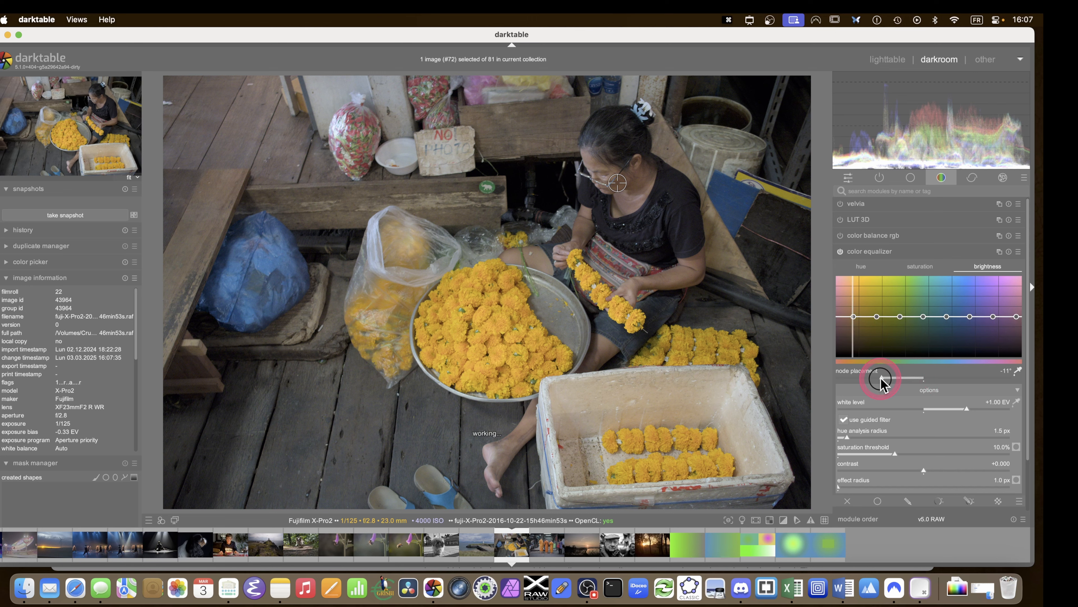
# Raise the brightness and saturation nodes aligned with the skin hue, and collapse the color equalizer.
pyautogui.moveTo(854, 317)
pyautogui.mouseDown()
pyautogui.moveTo(852, 296)
pyautogui.moveTo(853, 314)
pyautogui.mouseUp()
pyautogui.click(921, 266)
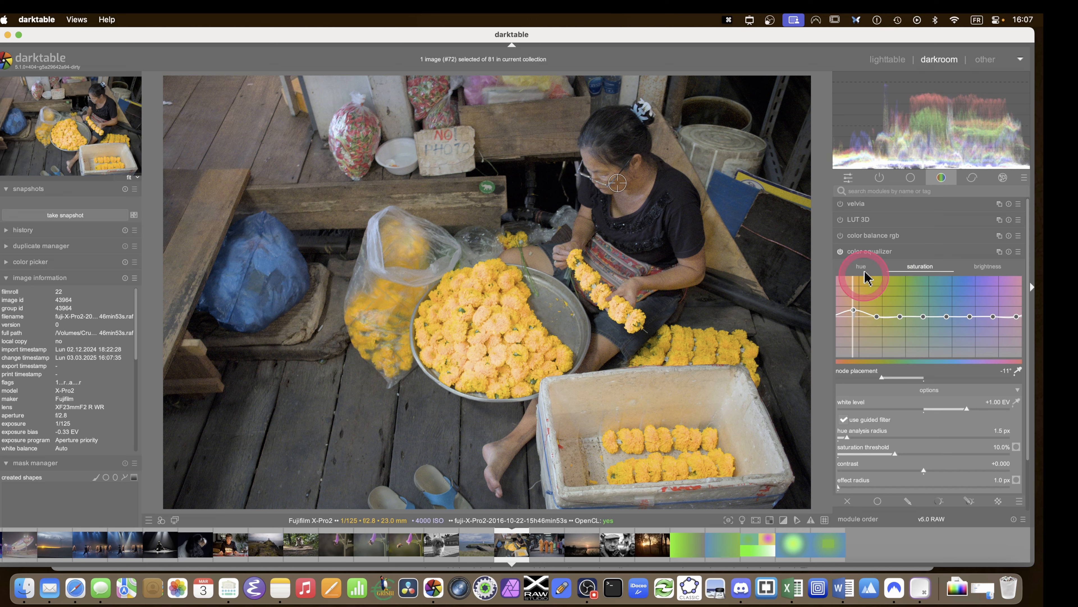
pyautogui.click(864, 255)
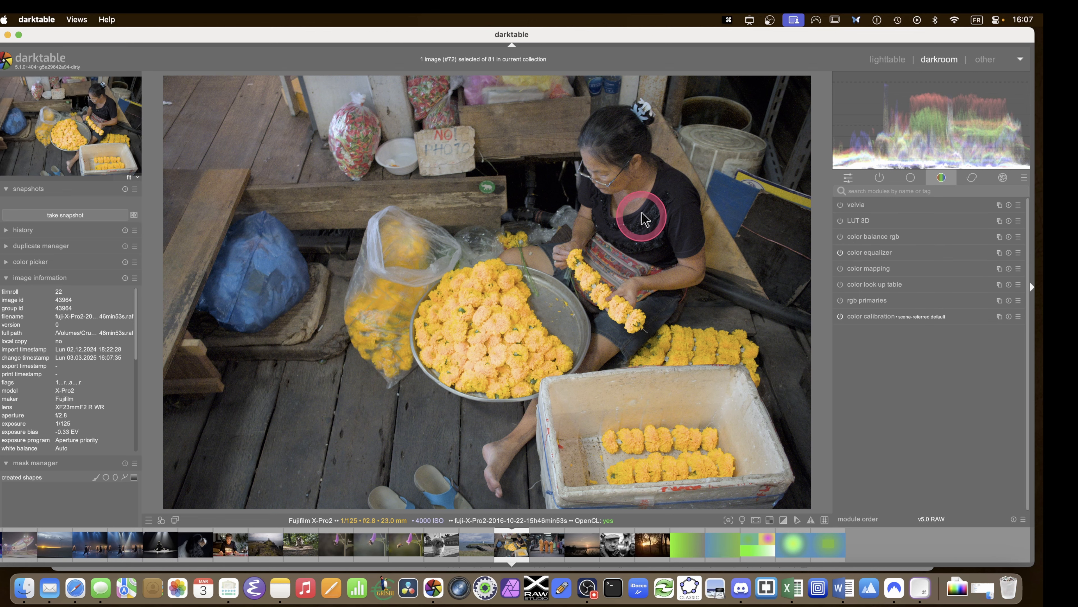
# Inspect the noise on the woman's face at high magnification, and enable denoise (profiled) to reduce it.
pyautogui.middleClick(624, 178)
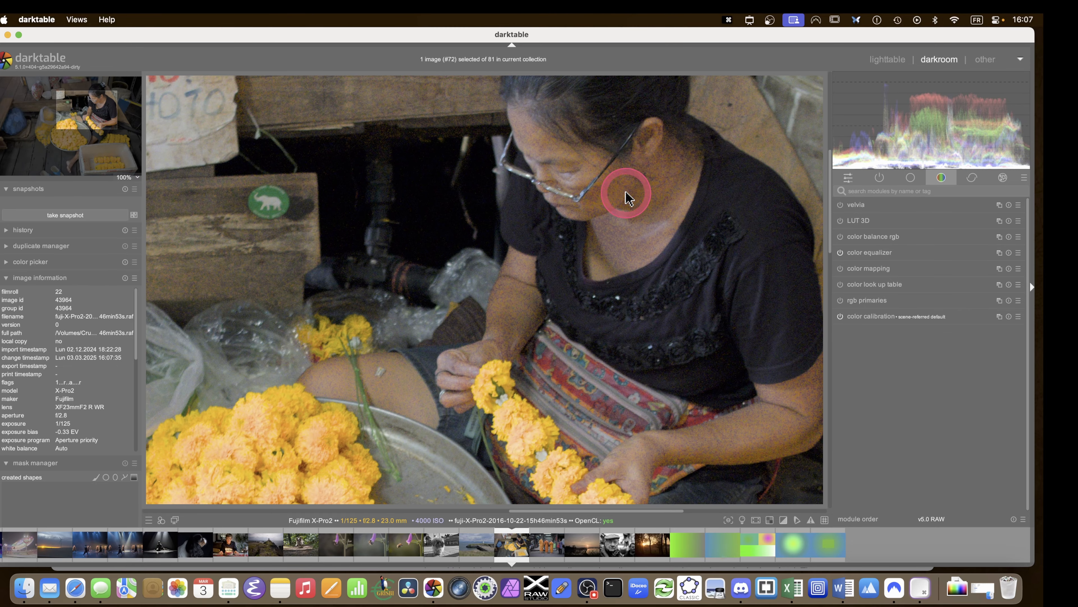
pyautogui.scroll(5, 623, 194)
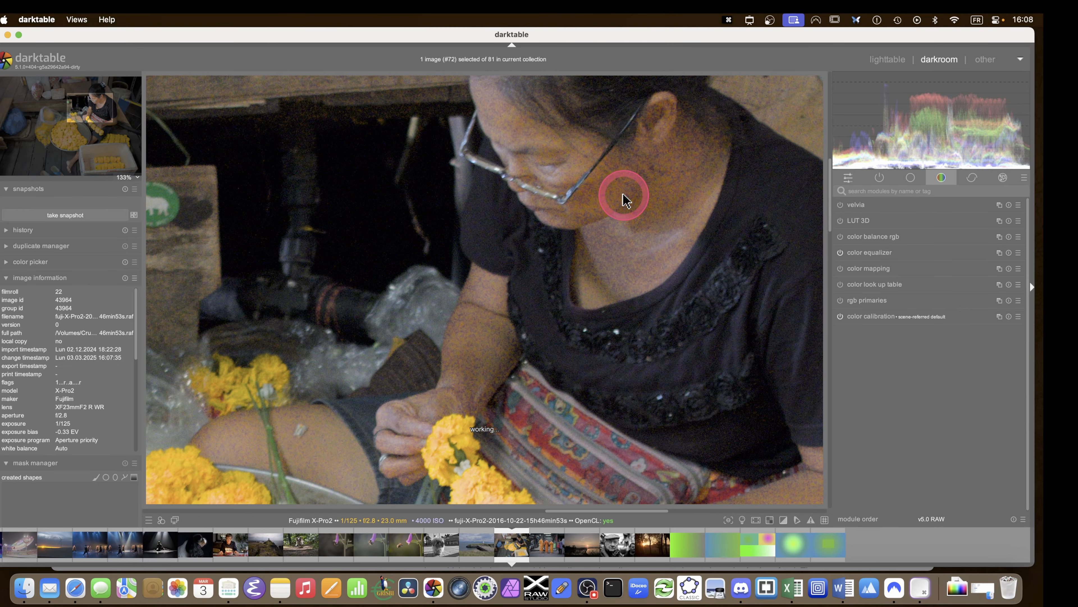
pyautogui.moveTo(619, 234); pyautogui.dragTo(660, 301)
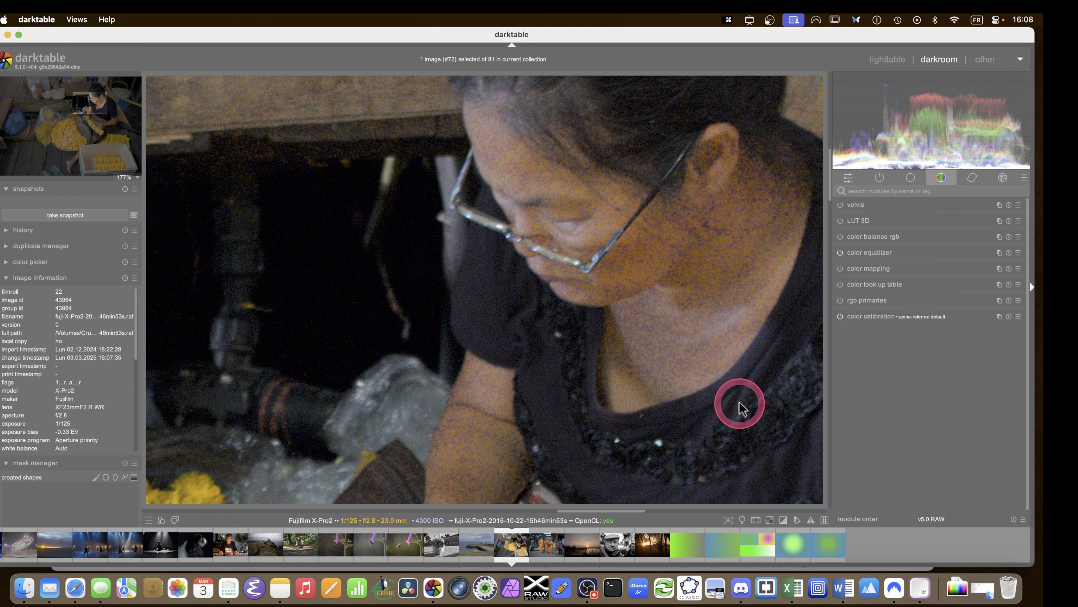
pyautogui.click(892, 192)
pyautogui.click(974, 179)
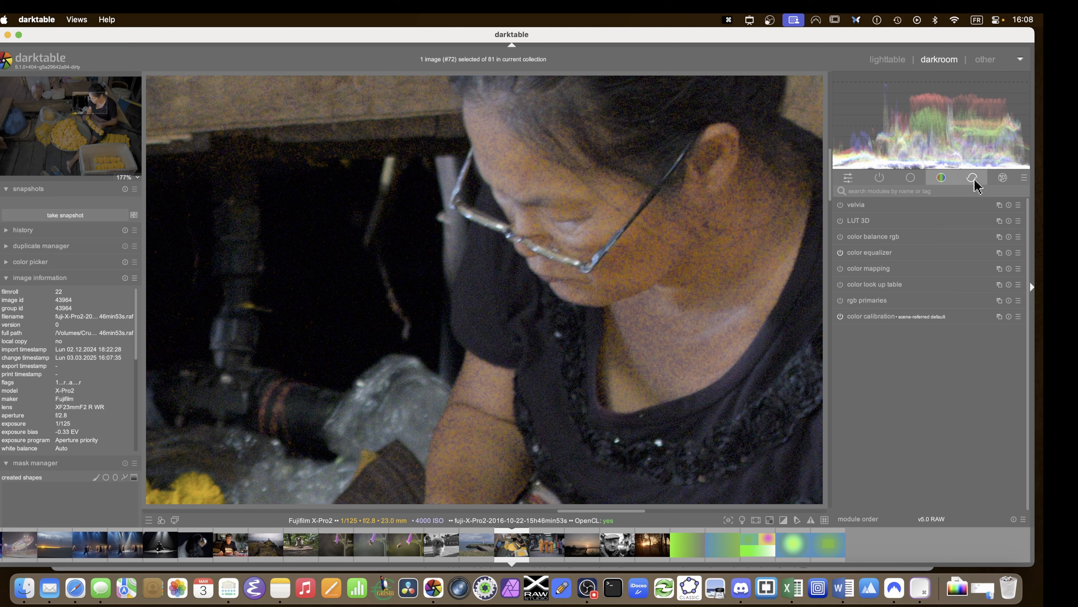
pyautogui.click(973, 178)
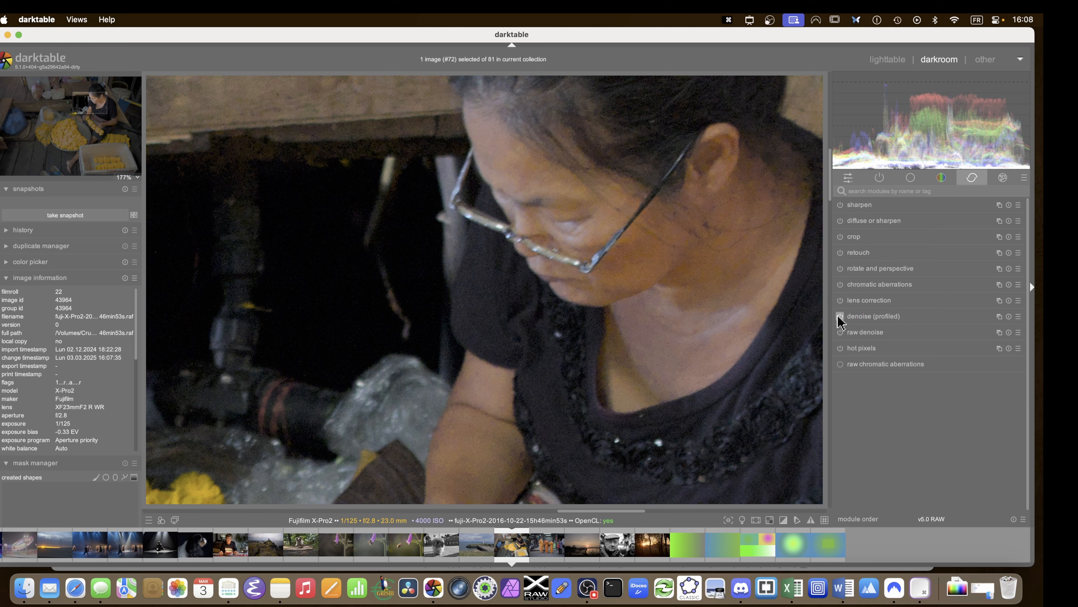
# Reopen the color equalizer and set the hue analysis radius to 8.0 px.
pyautogui.click(928, 178)
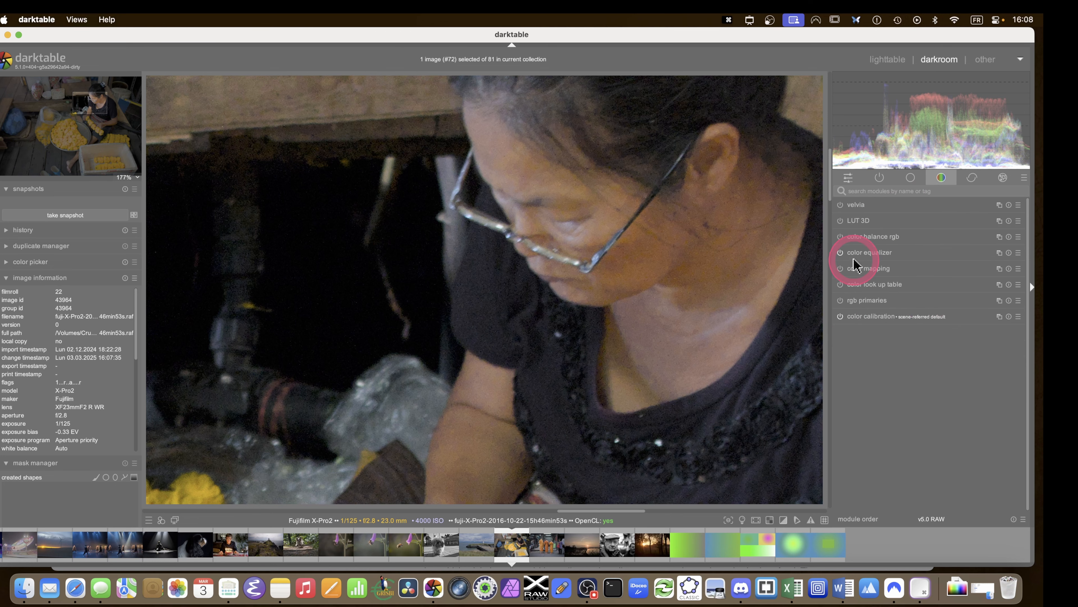
pyautogui.click(866, 255)
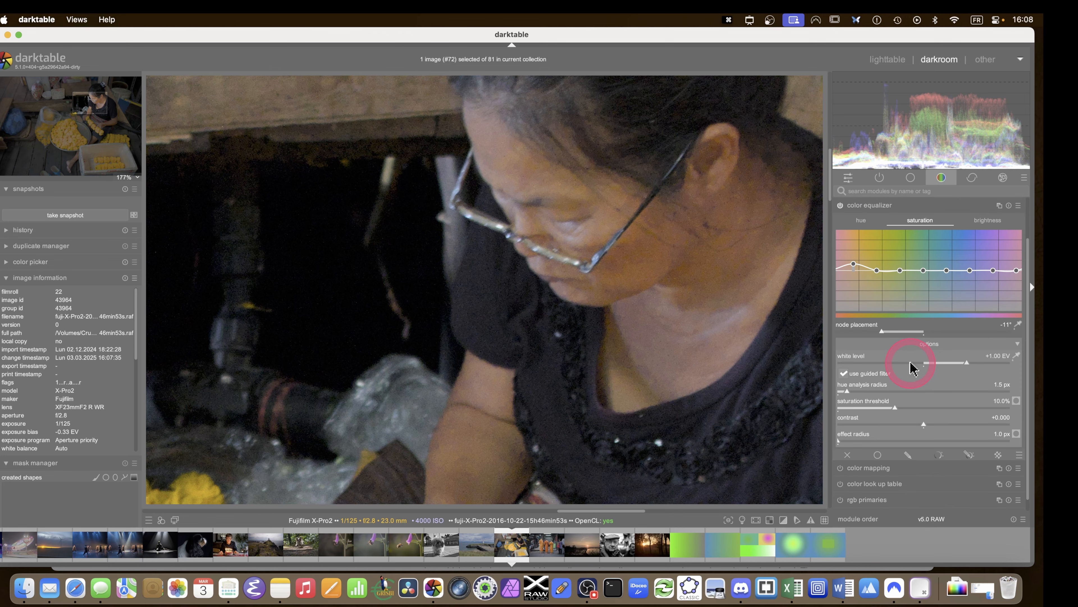
pyautogui.click(892, 411)
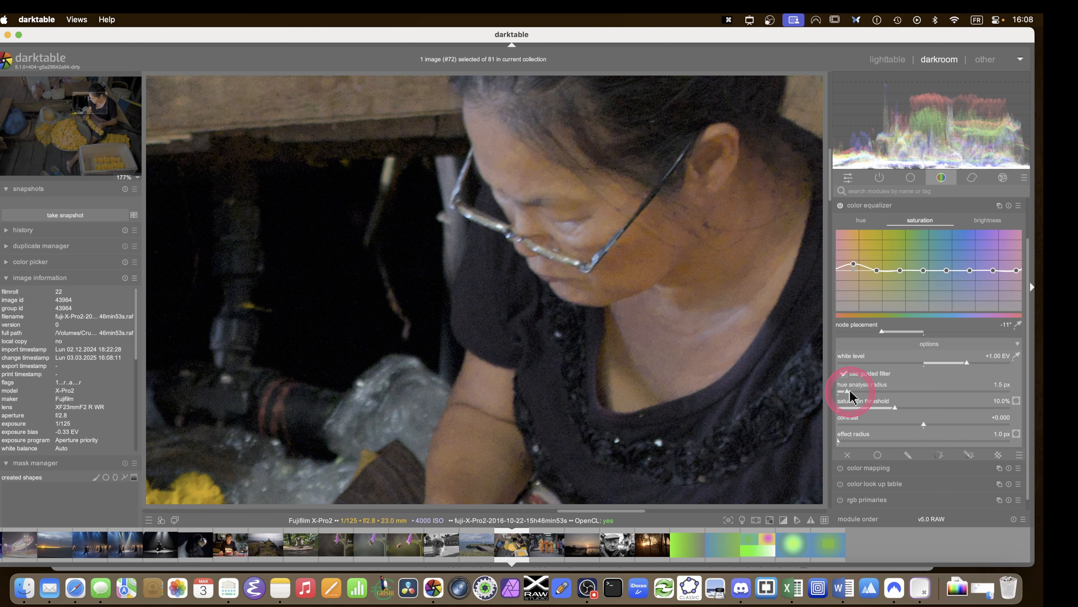
pyautogui.moveTo(848, 390)
pyautogui.mouseDown()
pyautogui.moveTo(1035, 392)
pyautogui.moveTo(739, 409)
pyautogui.moveTo(1040, 409)
pyautogui.moveTo(686, 419)
pyautogui.moveTo(1040, 422)
pyautogui.moveTo(692, 423)
pyautogui.moveTo(1038, 421)
pyautogui.moveTo(777, 425)
pyautogui.moveTo(995, 414)
pyautogui.moveTo(782, 345)
pyautogui.moveTo(626, 231)
pyautogui.moveTo(578, 260)
pyautogui.moveTo(891, 404)
pyautogui.moveTo(988, 385)
pyautogui.moveTo(984, 396)
pyautogui.moveTo(825, 388)
pyautogui.moveTo(594, 277)
pyautogui.moveTo(601, 254)
pyautogui.moveTo(866, 384)
pyautogui.moveTo(842, 395)
pyautogui.moveTo(970, 393)
pyautogui.moveTo(833, 393)
pyautogui.moveTo(986, 397)
pyautogui.moveTo(974, 399)
pyautogui.mouseUp()
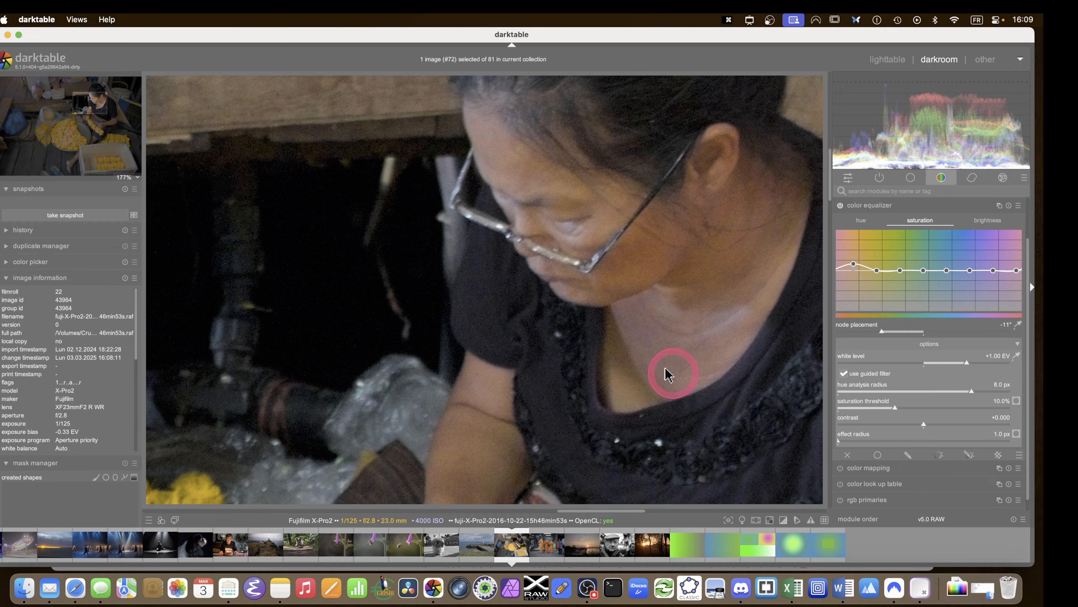
# With the saturation mask displayed, set the saturation threshold to 20.9% and contrast to -0.701, and hide the mask.
pyautogui.scroll(-5, 662, 365)
pyautogui.scroll(-1, 1009, 396)
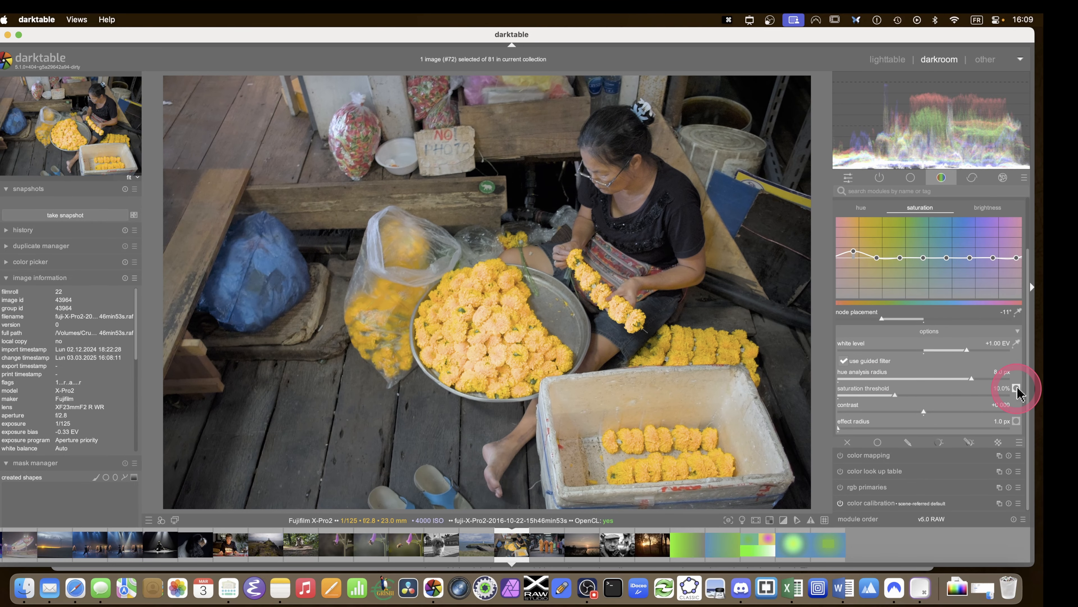
pyautogui.click(1017, 388)
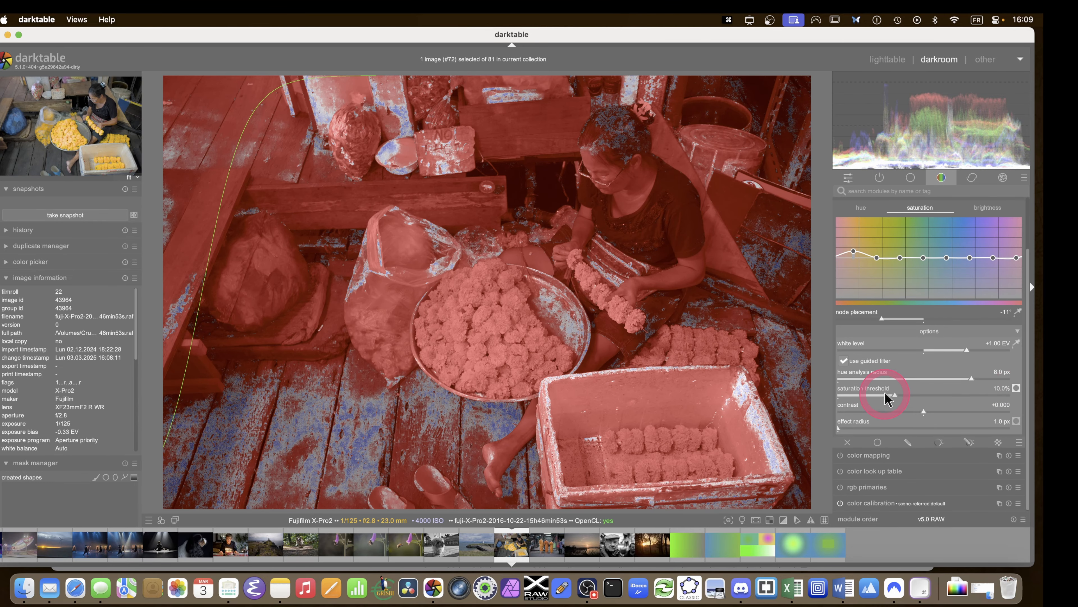
pyautogui.click(898, 395)
pyautogui.moveTo(898, 396); pyautogui.dragTo(866, 414)
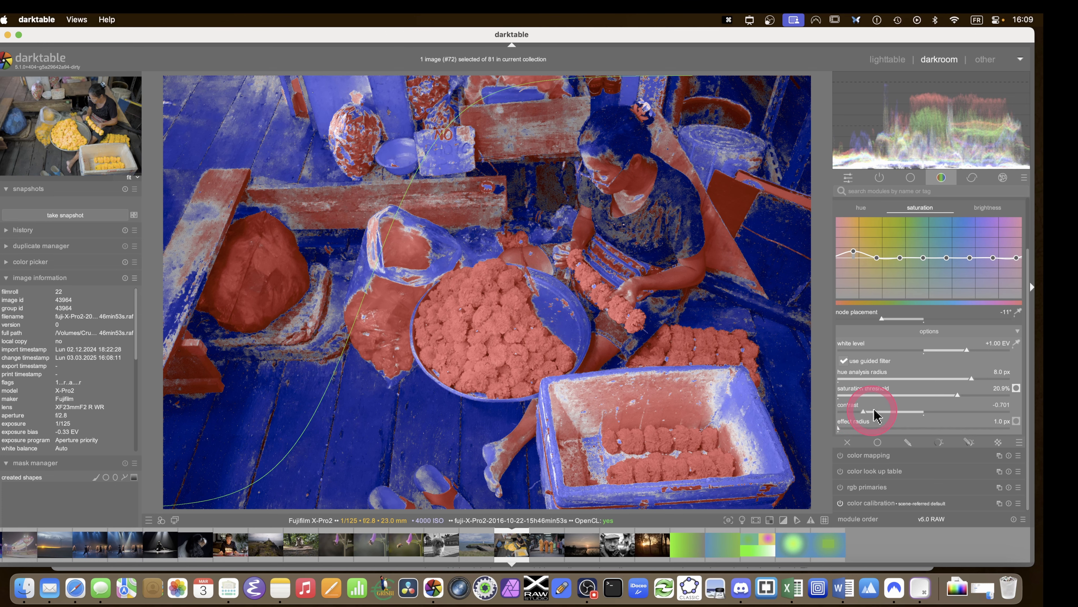
pyautogui.click(1017, 389)
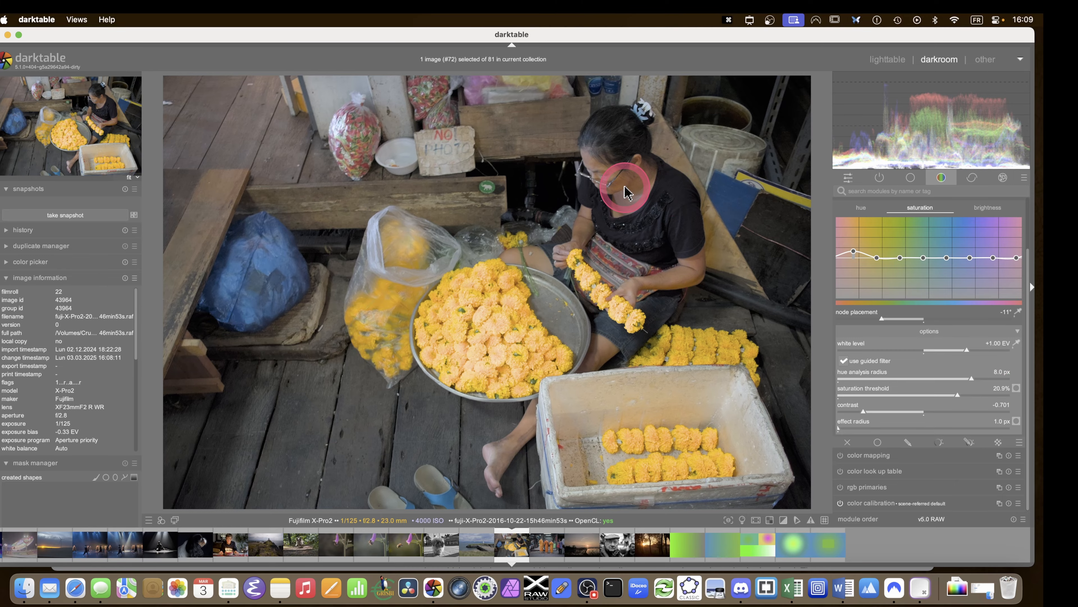
# Check the woman's face up close, set the effect radius to 68.1 px, and lower the hue analysis radius to 1.8 px.
pyautogui.middleClick(628, 187)
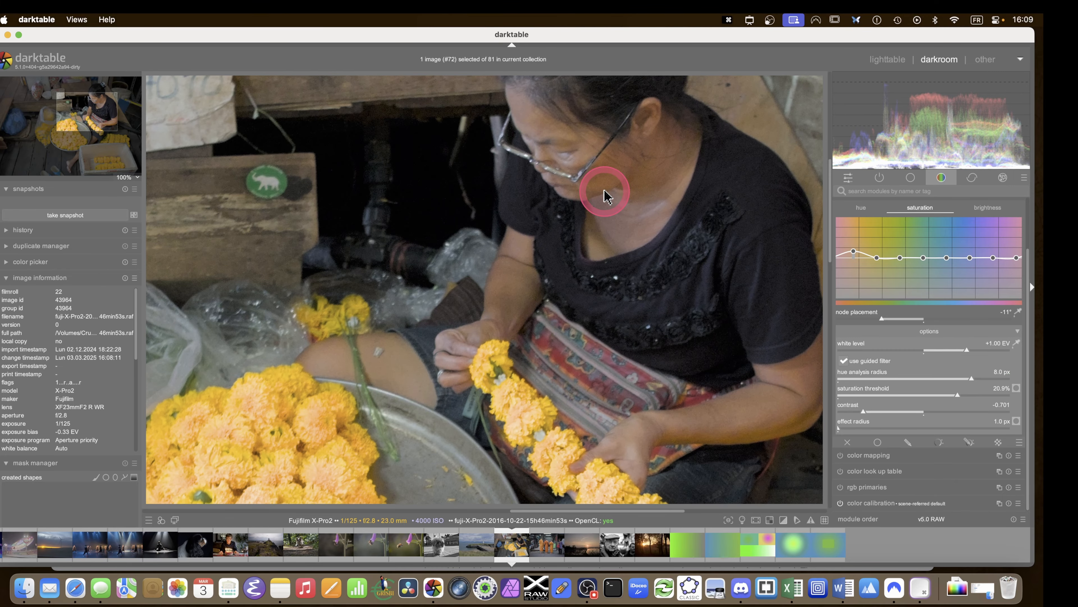
pyautogui.scroll(5, 601, 194)
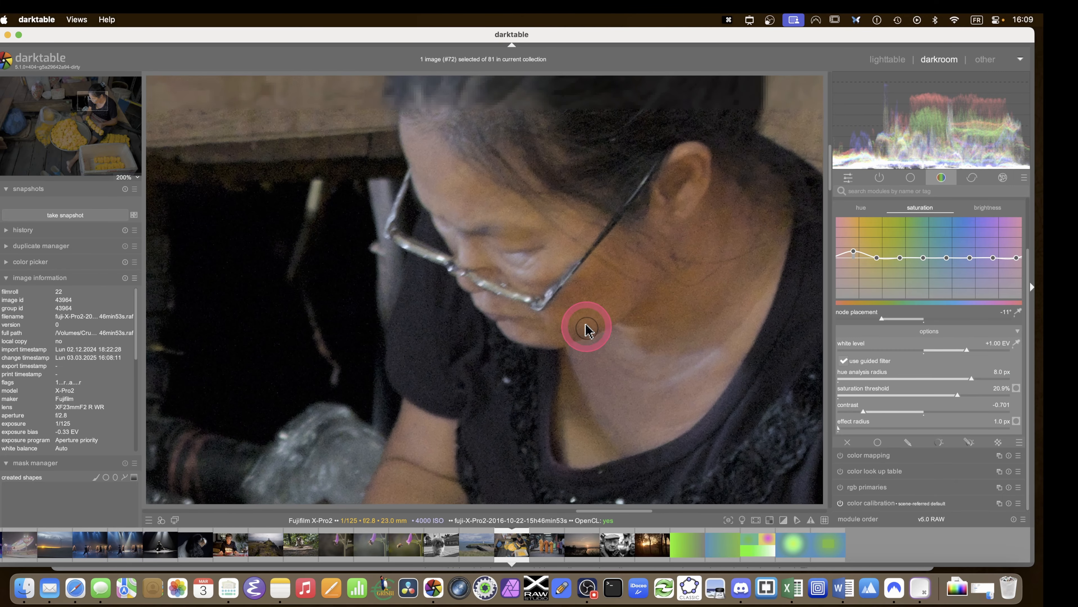
pyautogui.scroll(4, 584, 323)
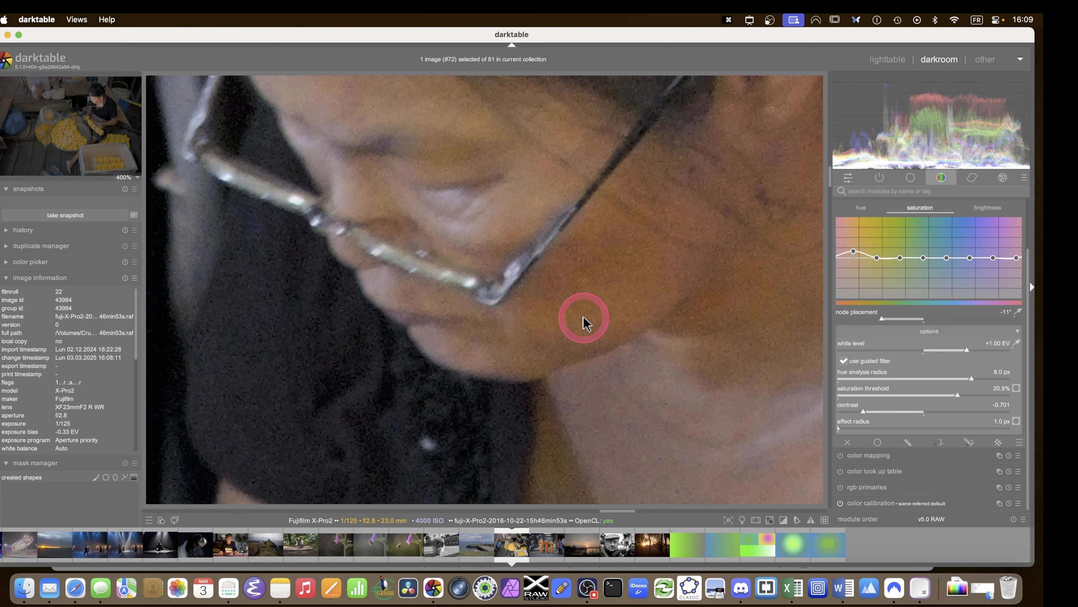
pyautogui.scroll(-4, 584, 323)
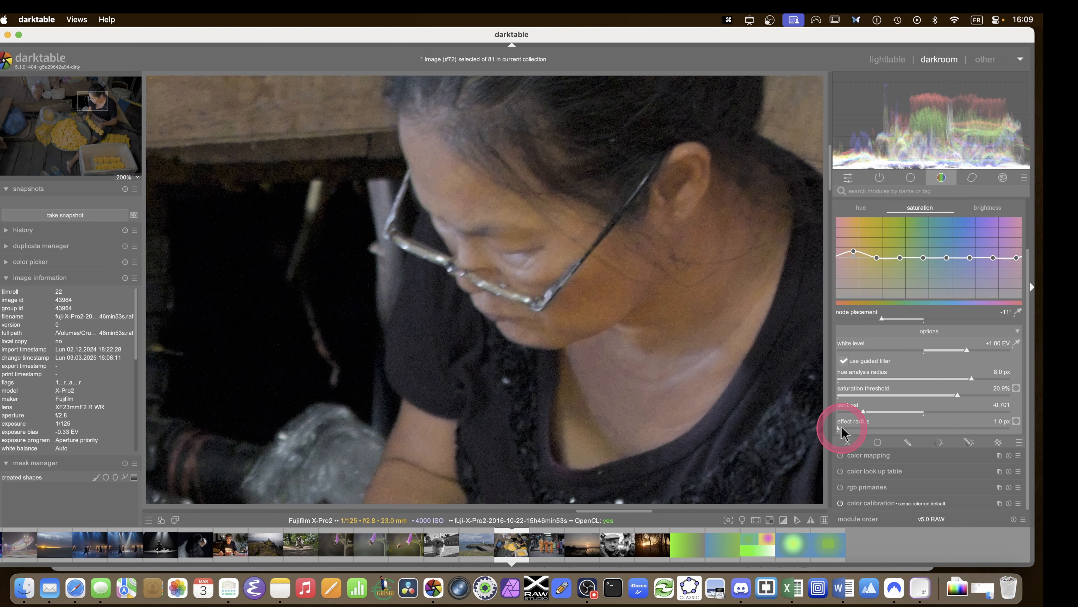
pyautogui.moveTo(843, 431); pyautogui.dragTo(928, 432)
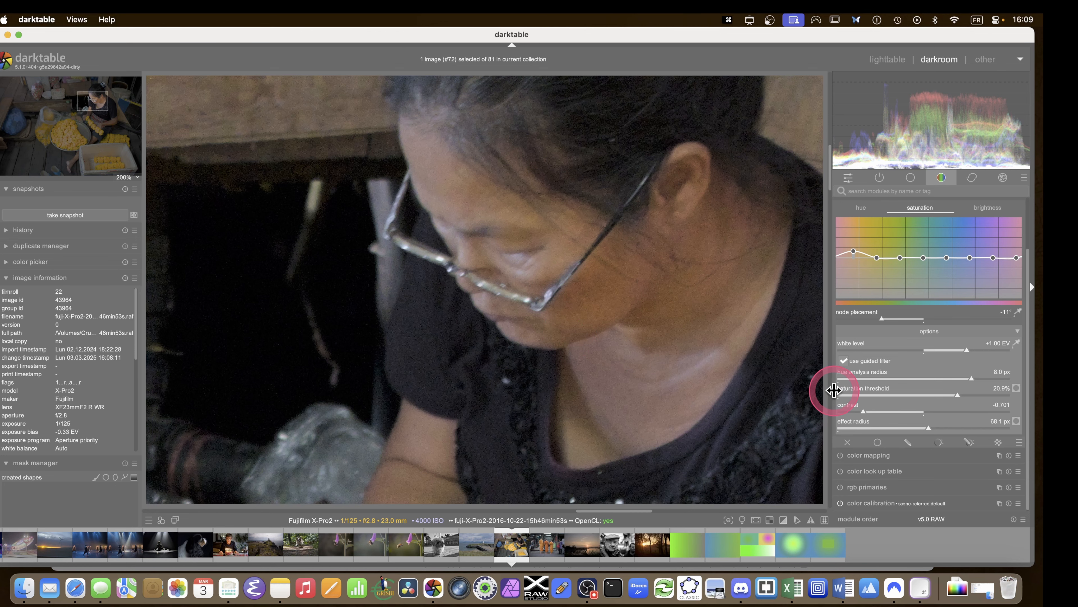
pyautogui.click(853, 378)
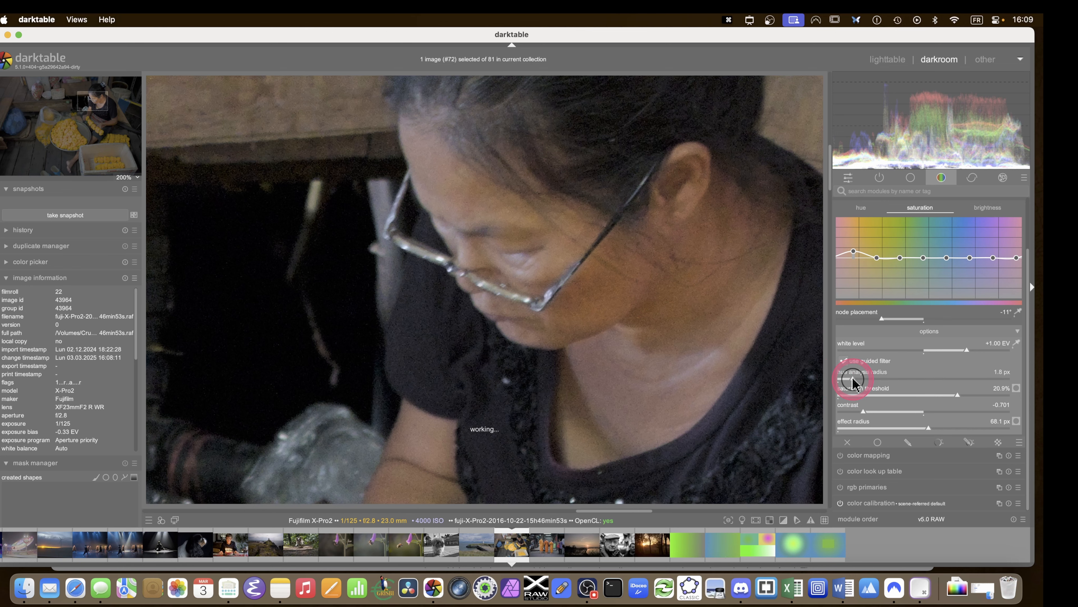
# Try the guided filter with both the hue analysis radius and the effect radius at 1.0 px.
pyautogui.moveTo(853, 379)
pyautogui.mouseDown()
pyautogui.moveTo(943, 378)
pyautogui.moveTo(833, 380)
pyautogui.mouseUp()
pyautogui.click(917, 428)
pyautogui.moveTo(917, 428); pyautogui.dragTo(840, 378)
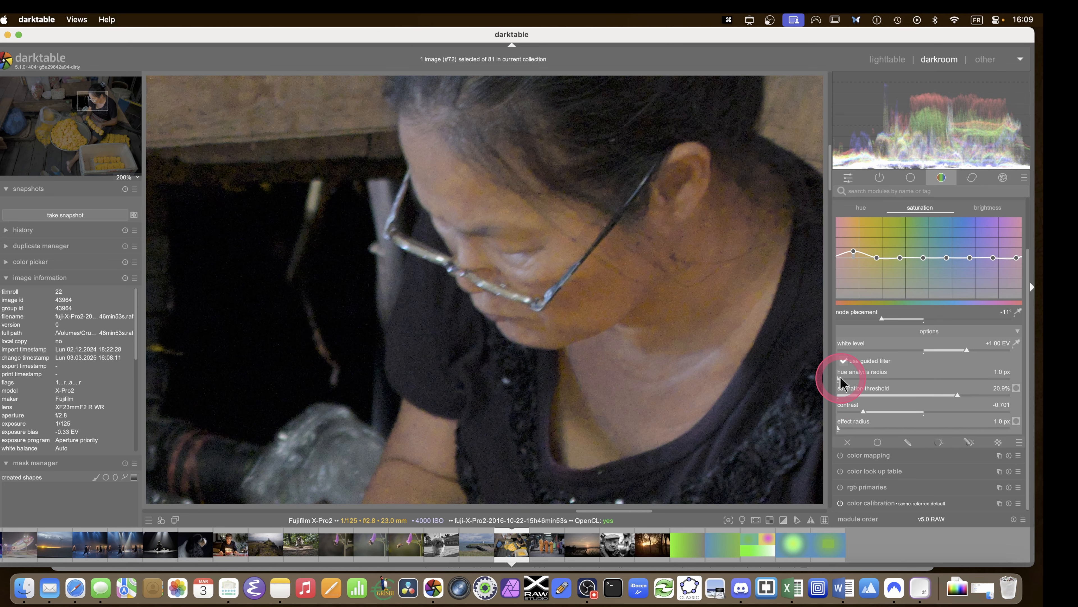
# Set the hue analysis radius to 2.8 px and the effect radius to 74.6 px, and return to the full photo.
pyautogui.moveTo(841, 427); pyautogui.dragTo(934, 438)
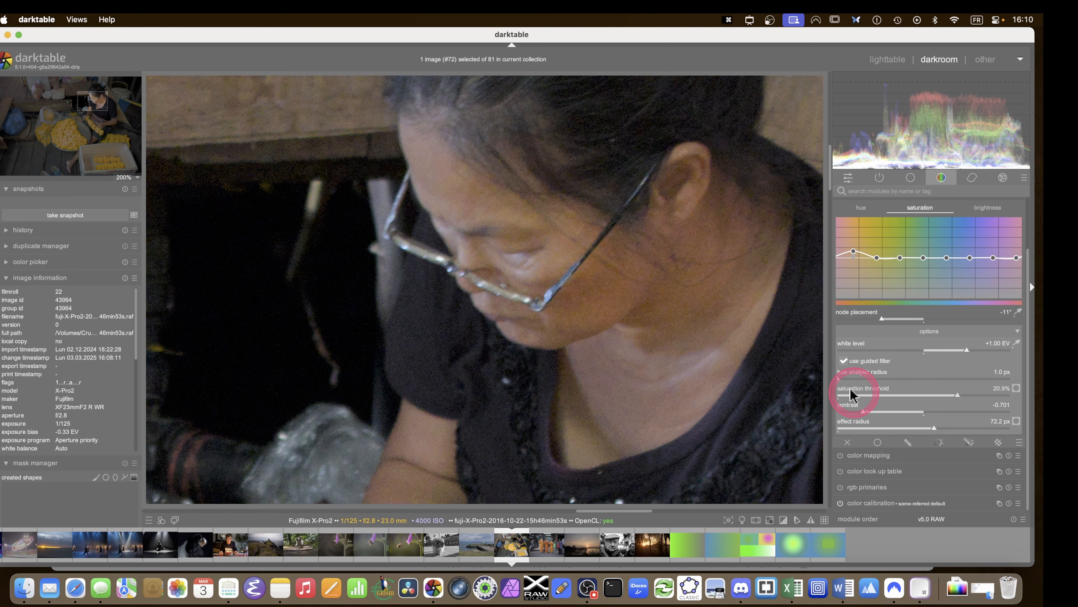
pyautogui.moveTo(841, 378); pyautogui.dragTo(880, 388)
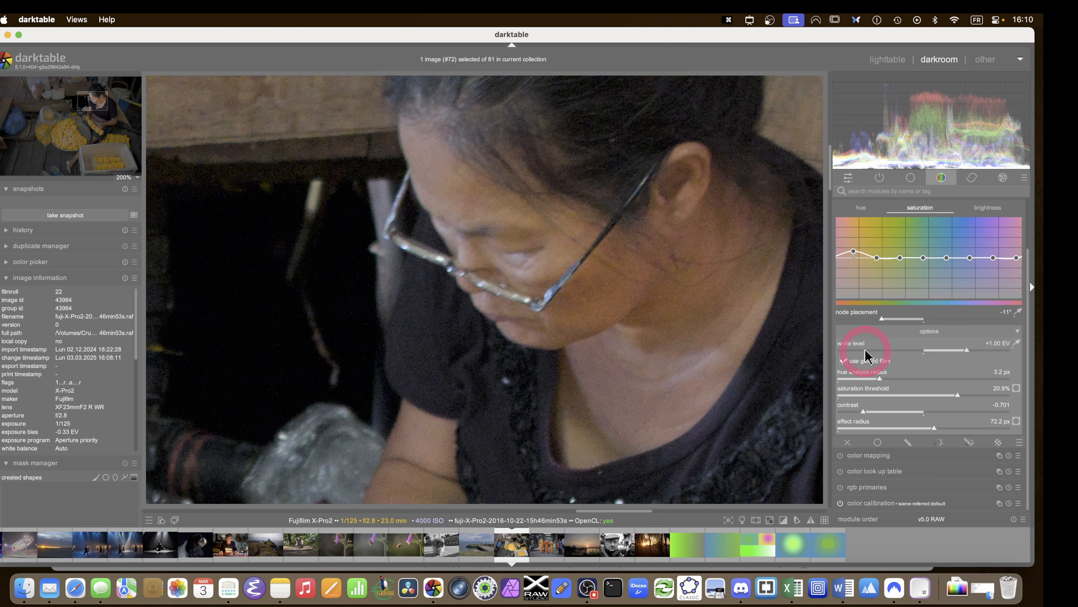
pyautogui.click(554, 296)
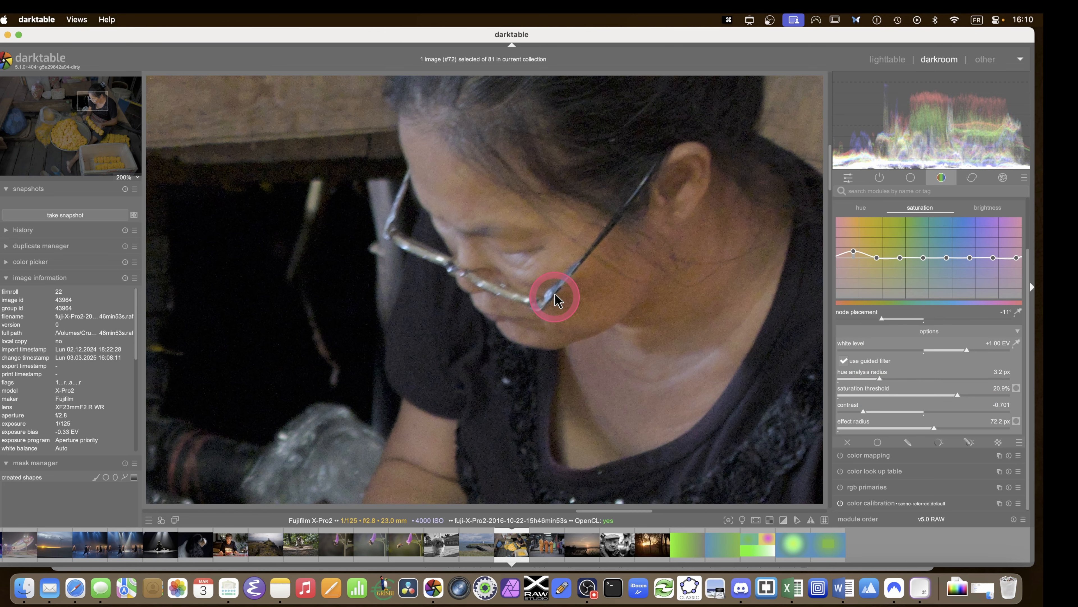
pyautogui.moveTo(879, 380); pyautogui.dragTo(872, 380)
pyautogui.click(939, 438)
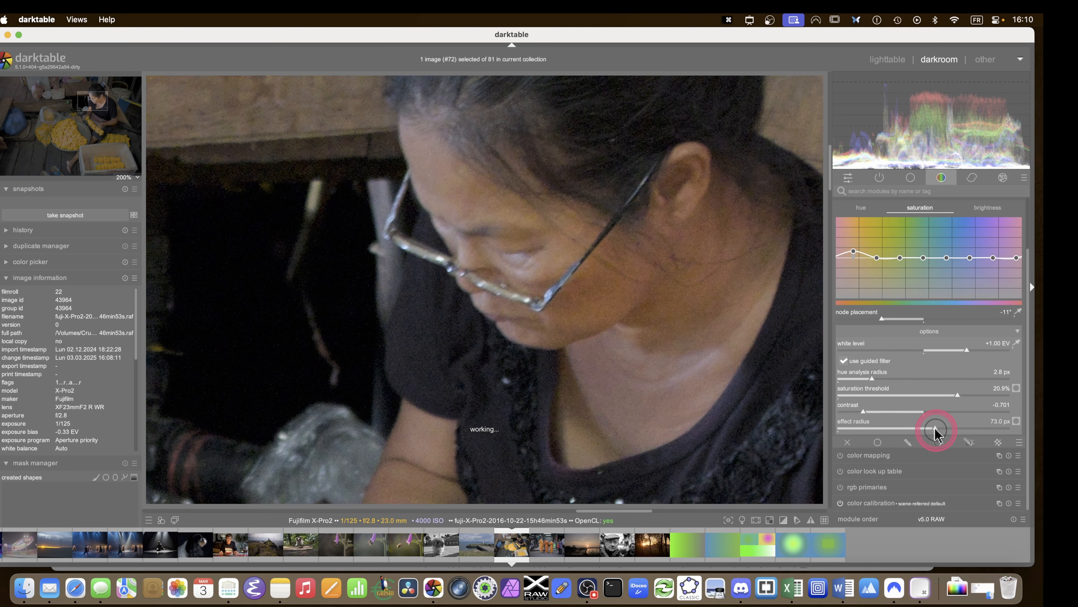
pyautogui.moveTo(936, 429); pyautogui.dragTo(652, 386)
pyautogui.middleClick(652, 387)
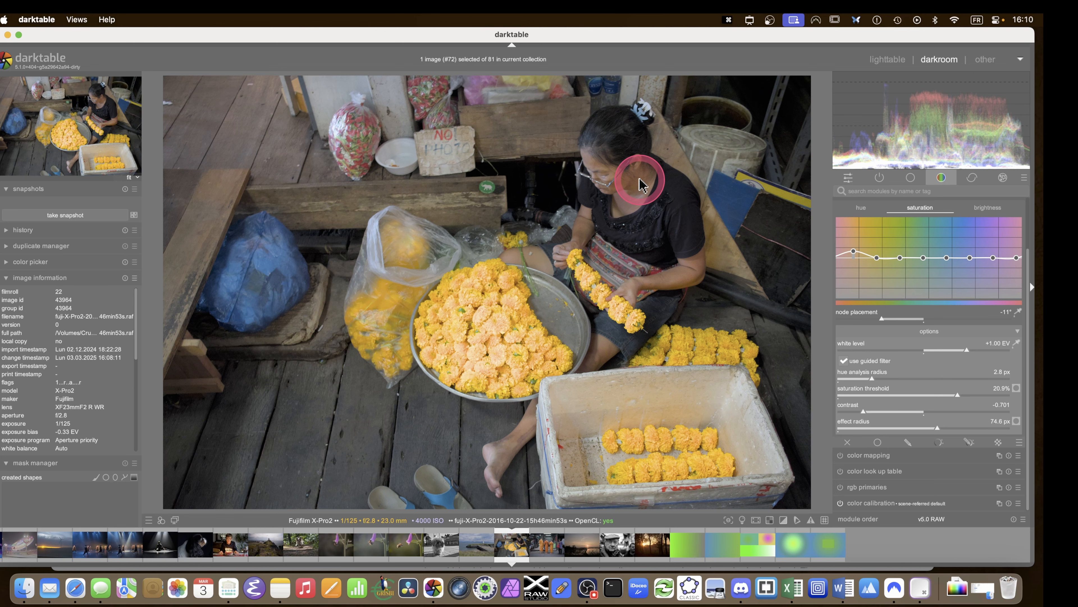
# Compare the whole market photo with the color equalizer switched off and on, leaving it enabled.
pyautogui.scroll(2, 873, 264)
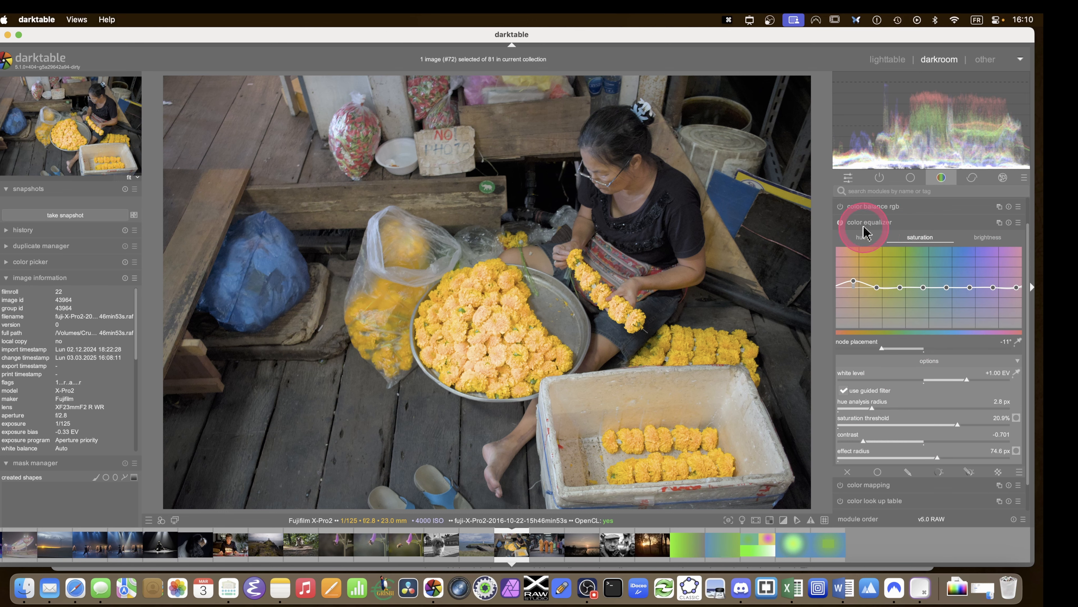
pyautogui.click(839, 221)
pyautogui.click(839, 221)
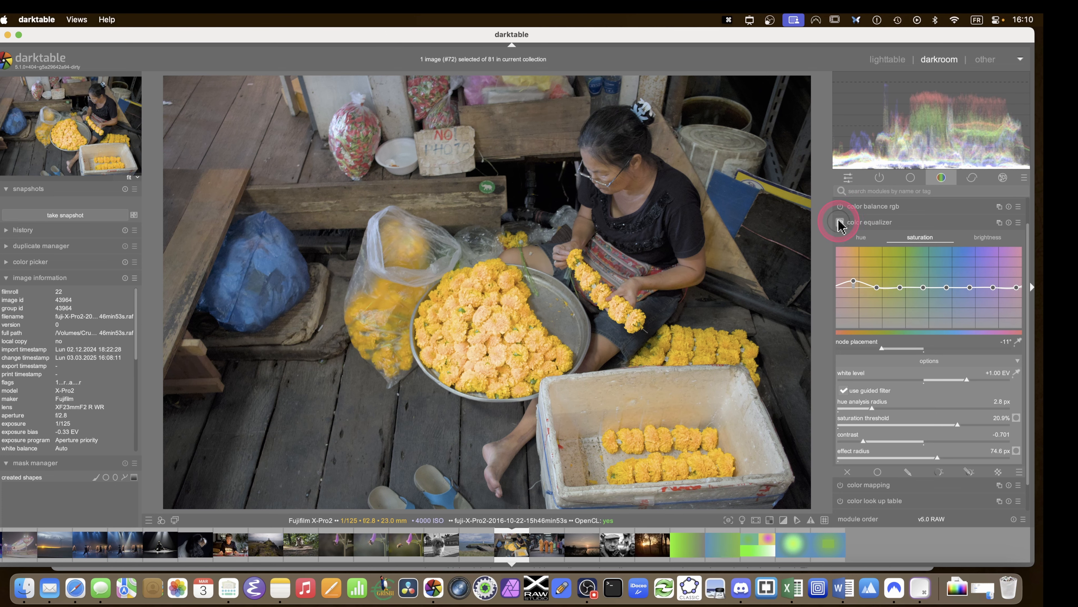
pyautogui.click(840, 221)
pyautogui.click(840, 222)
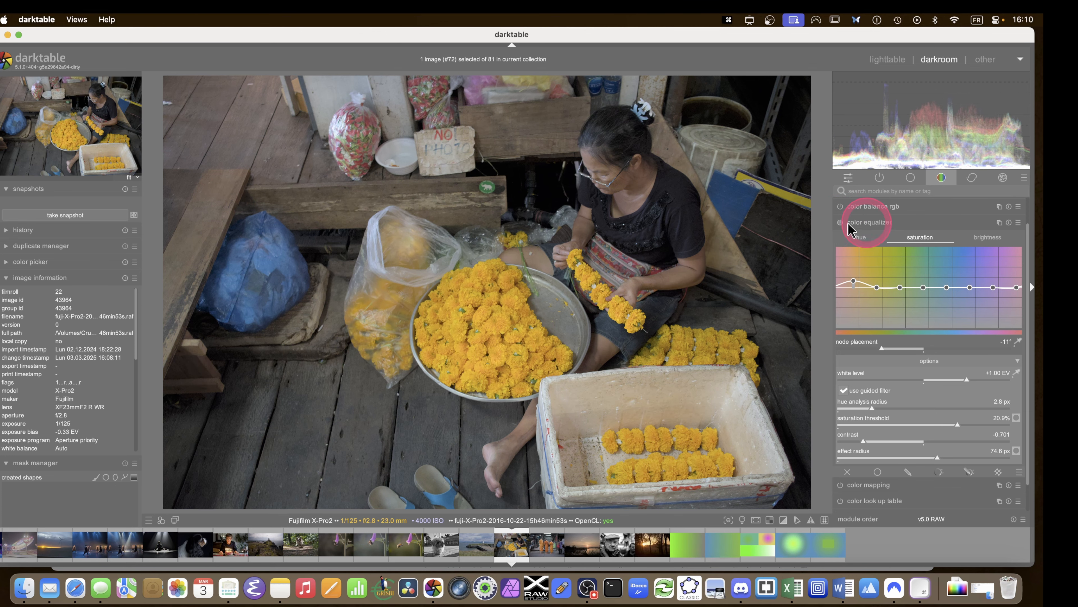
pyautogui.click(840, 222)
# Add a parametric mask on the hz channel, picking its hue range from the skin at the woman's neck.
pyautogui.scroll(-1, 903, 361)
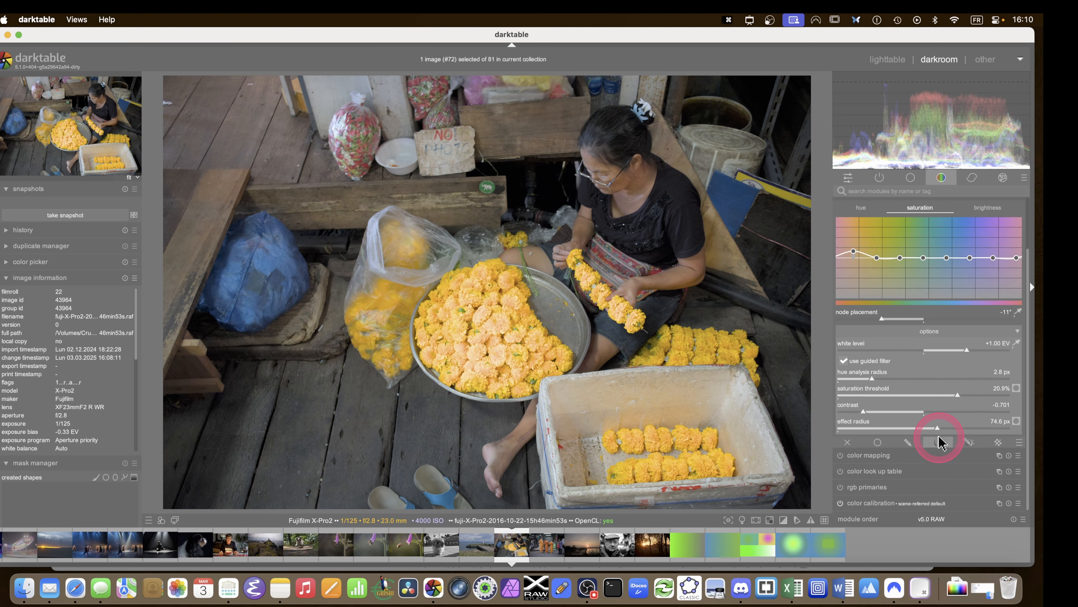
pyautogui.click(937, 442)
pyautogui.scroll(-5, 891, 431)
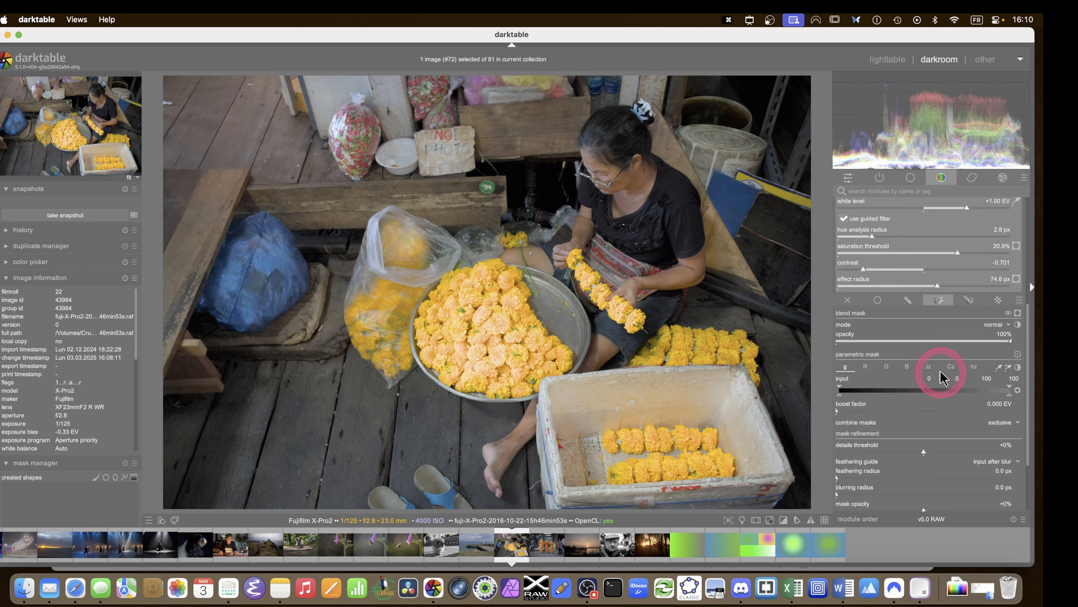
pyautogui.click(973, 367)
pyautogui.click(1009, 368)
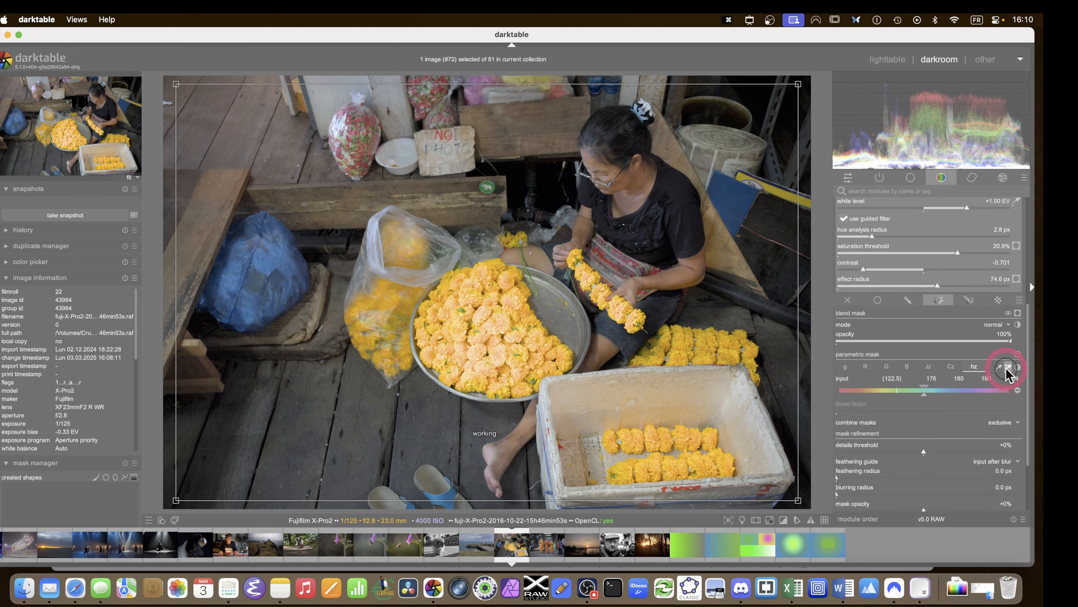
pyautogui.click(622, 183)
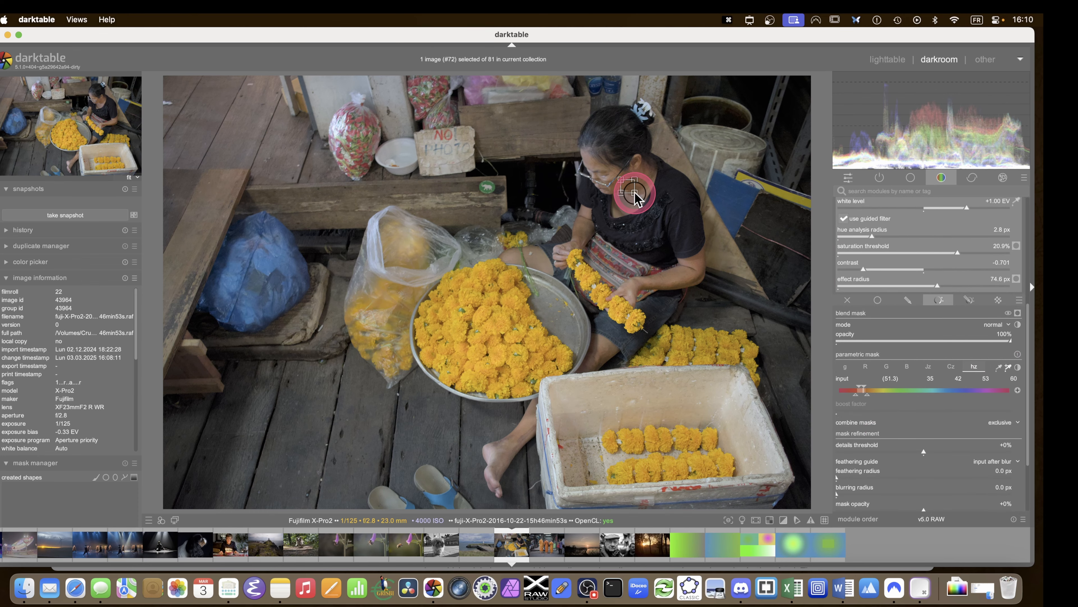
# With the mask displayed, set its feathering radius to 39.8 px, and hide the mask.
pyautogui.press('m')
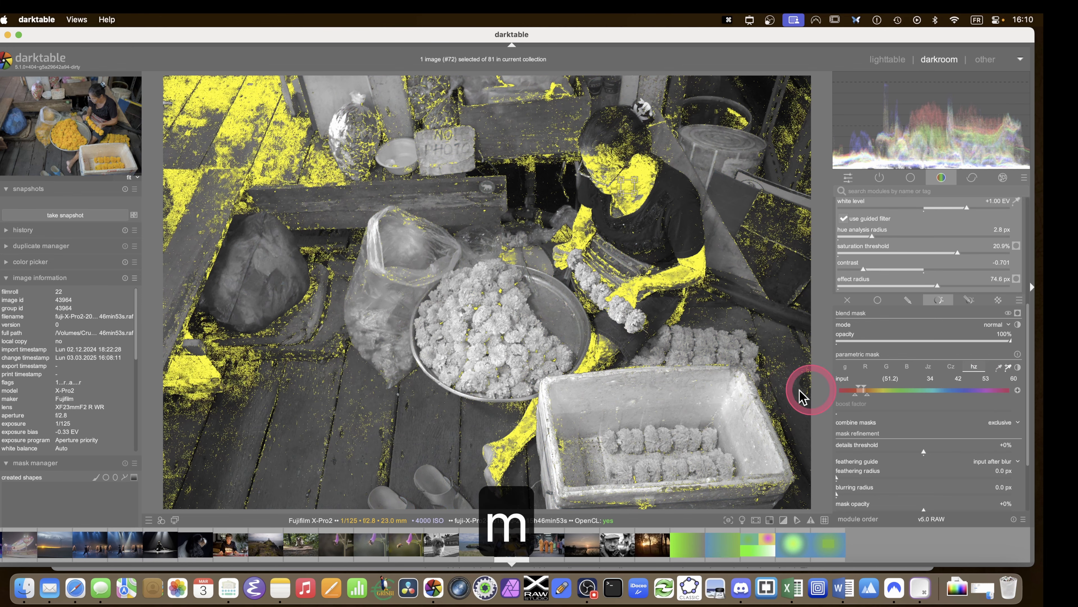
pyautogui.click(862, 477)
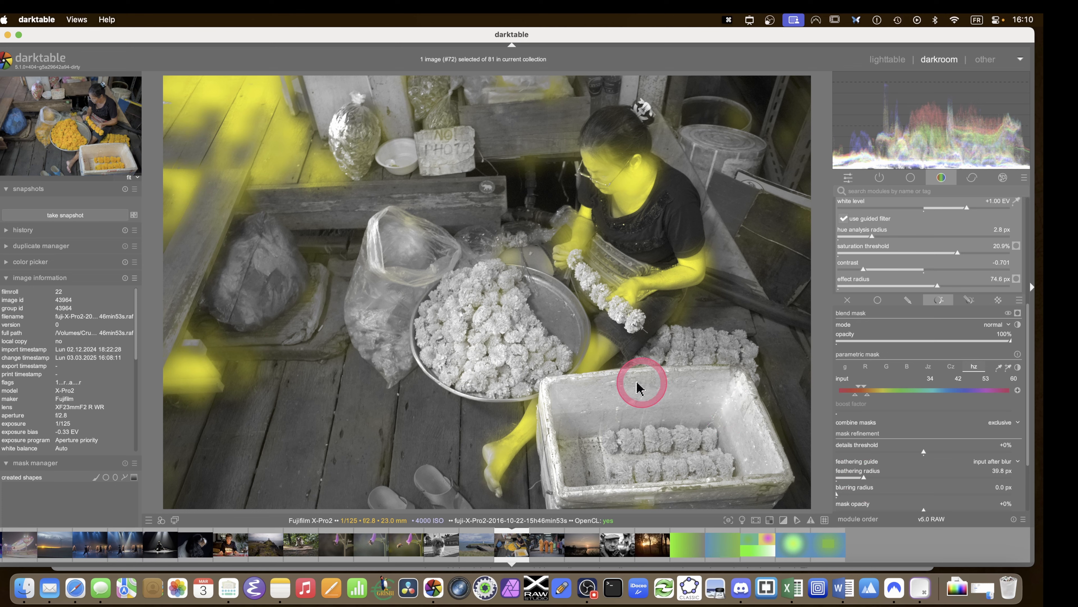
pyautogui.press('m')
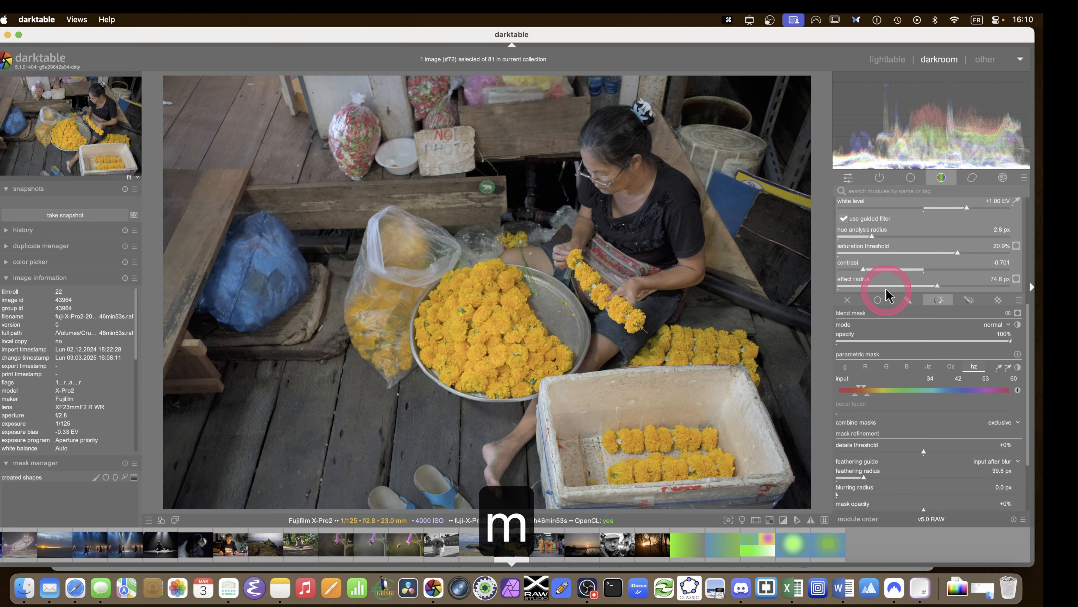
# Compare the photo with the masked color equalizer off and on, and check which areas the mask covers.
pyautogui.scroll(3, 854, 242)
pyautogui.scroll(5, 851, 250)
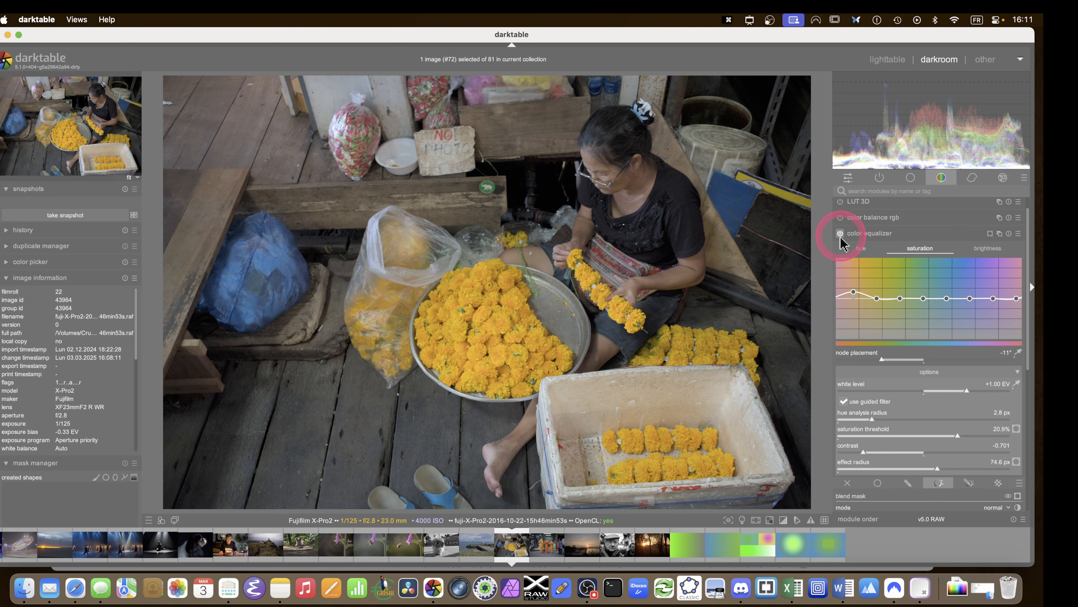
pyautogui.click(841, 233)
pyautogui.click(841, 232)
pyautogui.click(842, 232)
pyautogui.click(841, 233)
pyautogui.press('m')
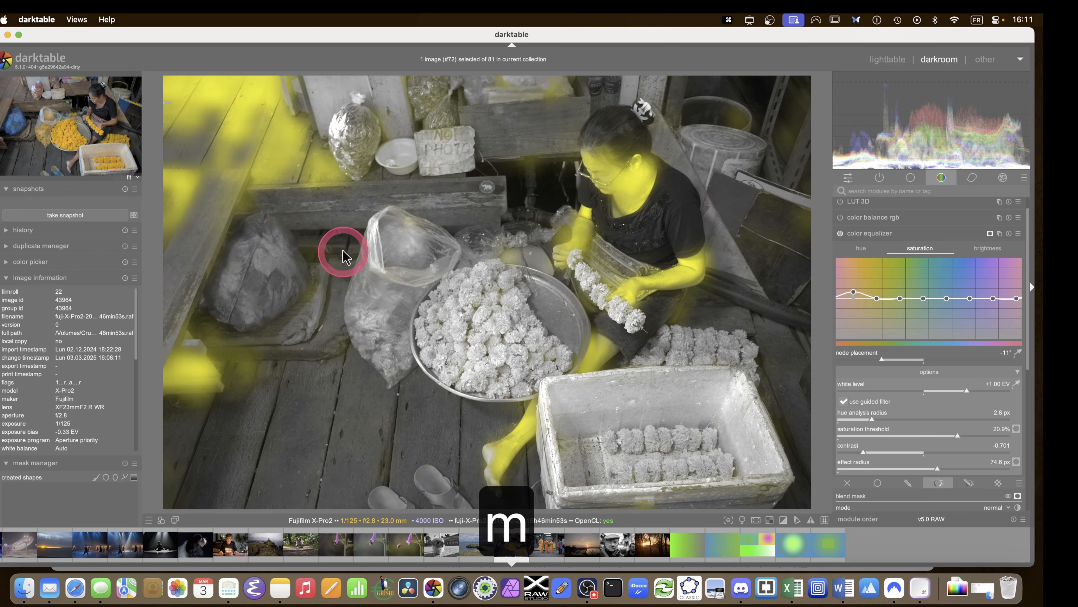
pyautogui.click(840, 237)
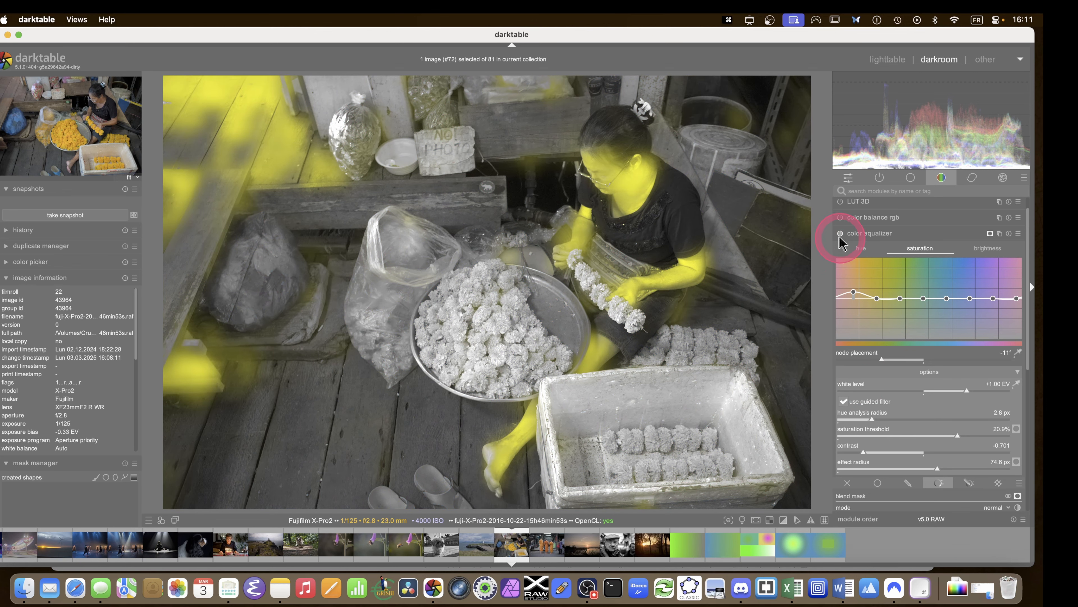
pyautogui.click(840, 235)
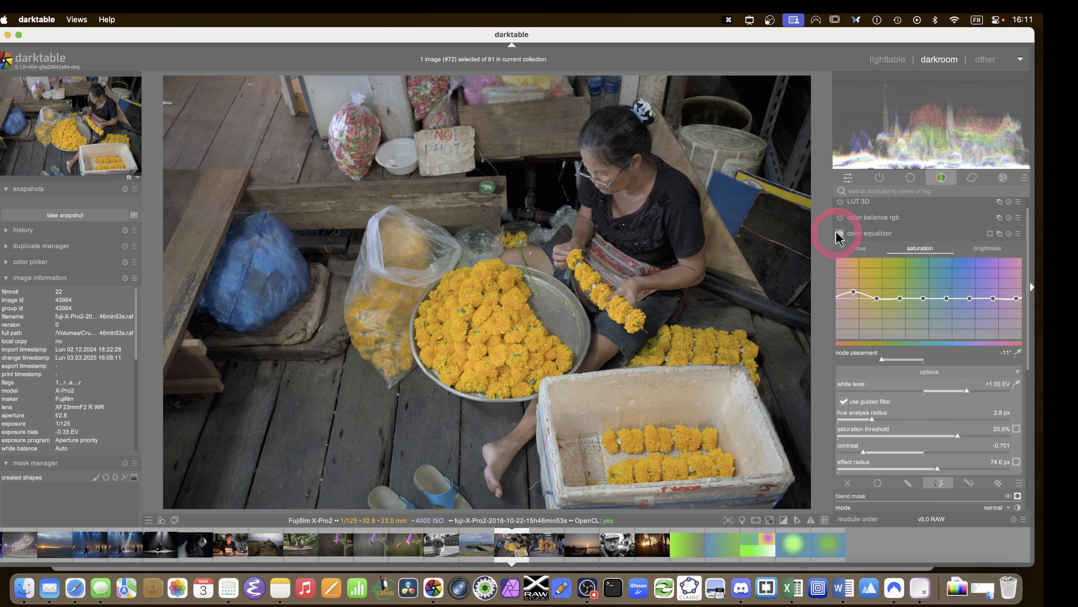
pyautogui.click(842, 238)
pyautogui.click(842, 234)
pyautogui.press('m')
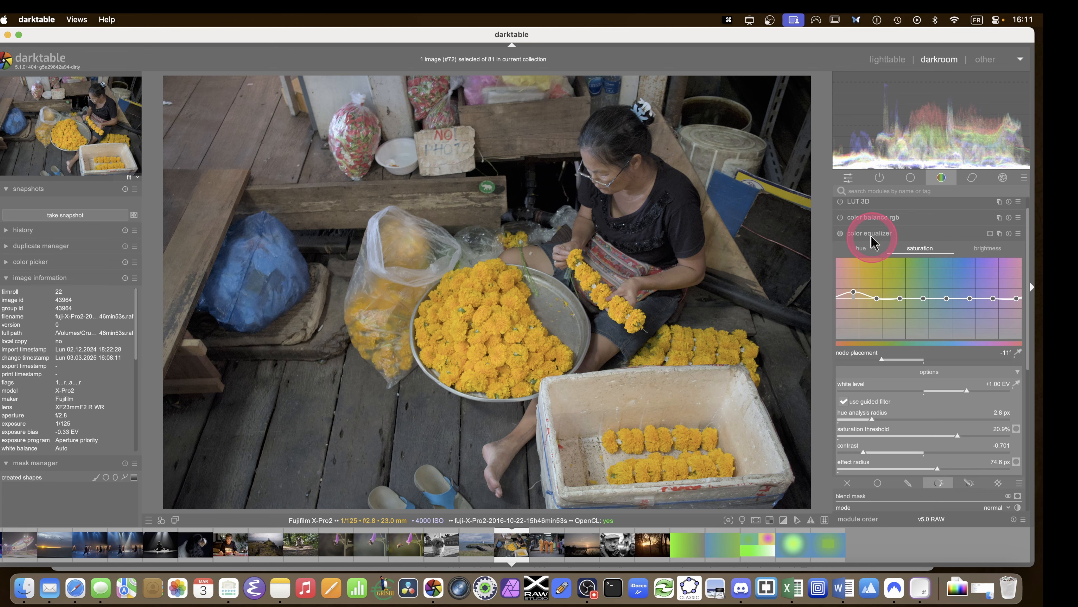
# Switch to a combined drawn and parametric mask, and draw a closed path of six nodes loosely around the woman.
pyautogui.scroll(-3, 949, 465)
pyautogui.click(969, 431)
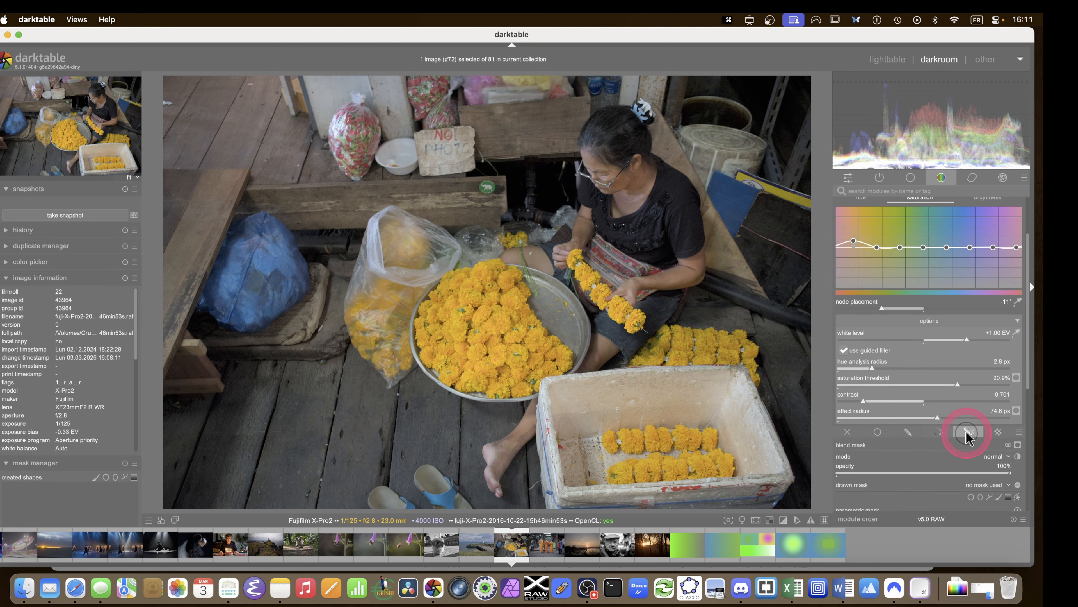
pyautogui.scroll(-2, 893, 440)
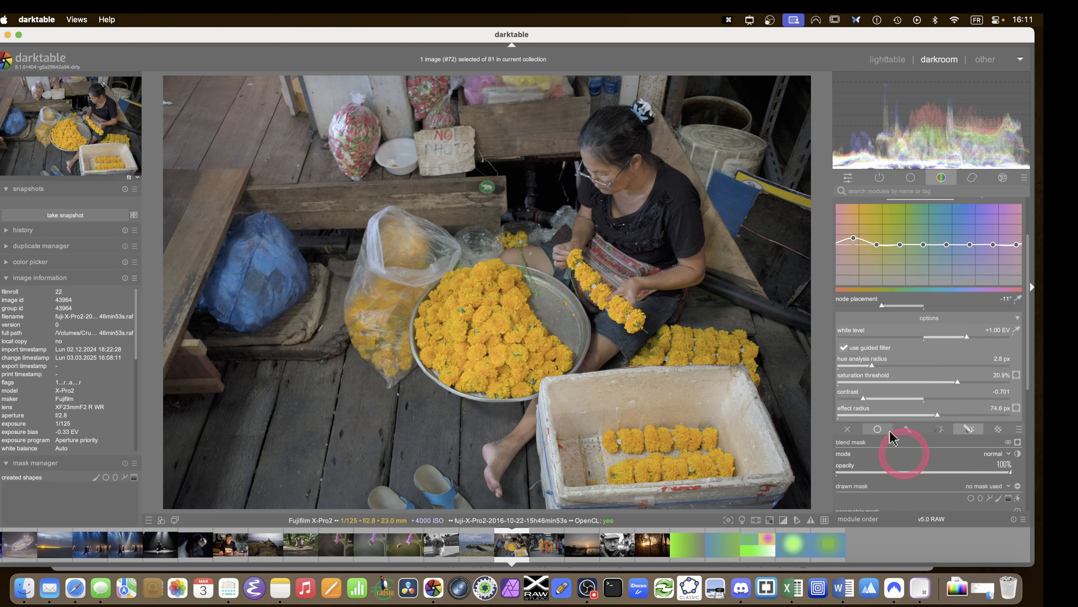
pyautogui.click(990, 469)
pyautogui.click(605, 92)
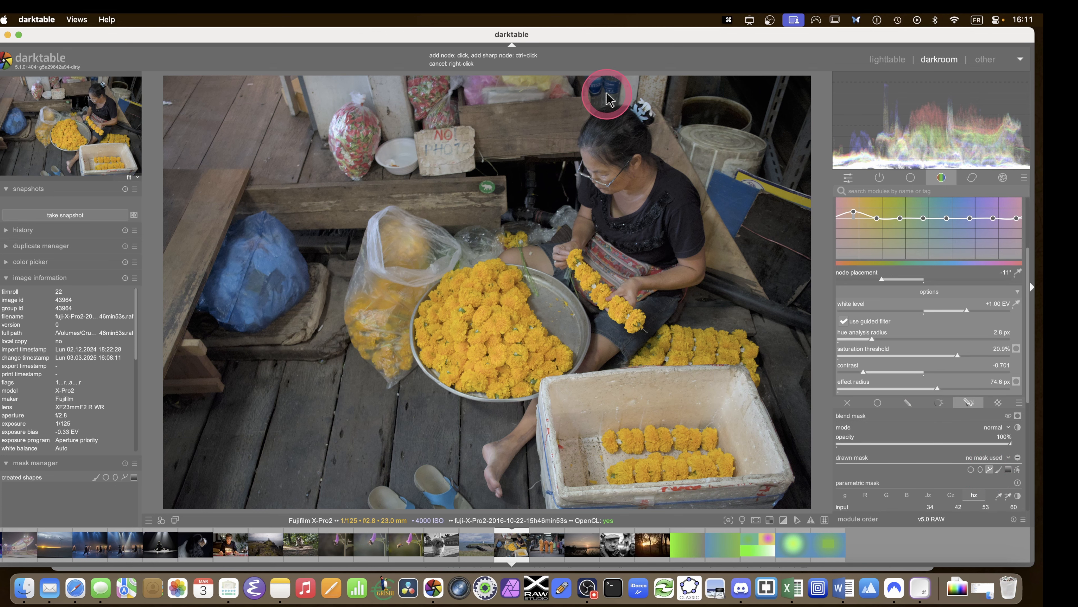
pyautogui.click(452, 256)
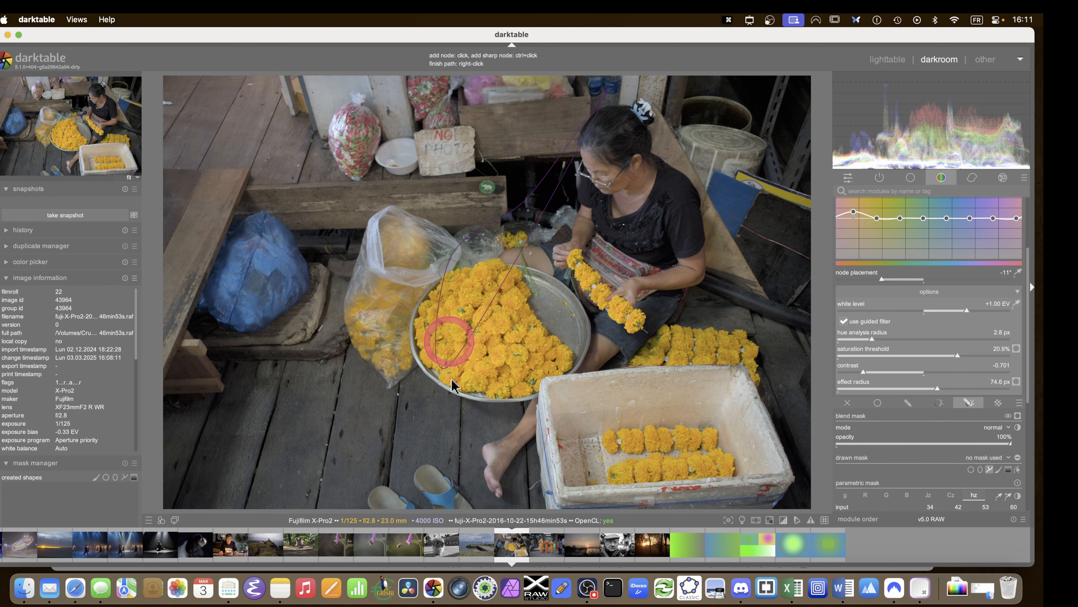
pyautogui.click(463, 494)
pyautogui.click(564, 494)
pyautogui.click(682, 355)
pyautogui.click(729, 188)
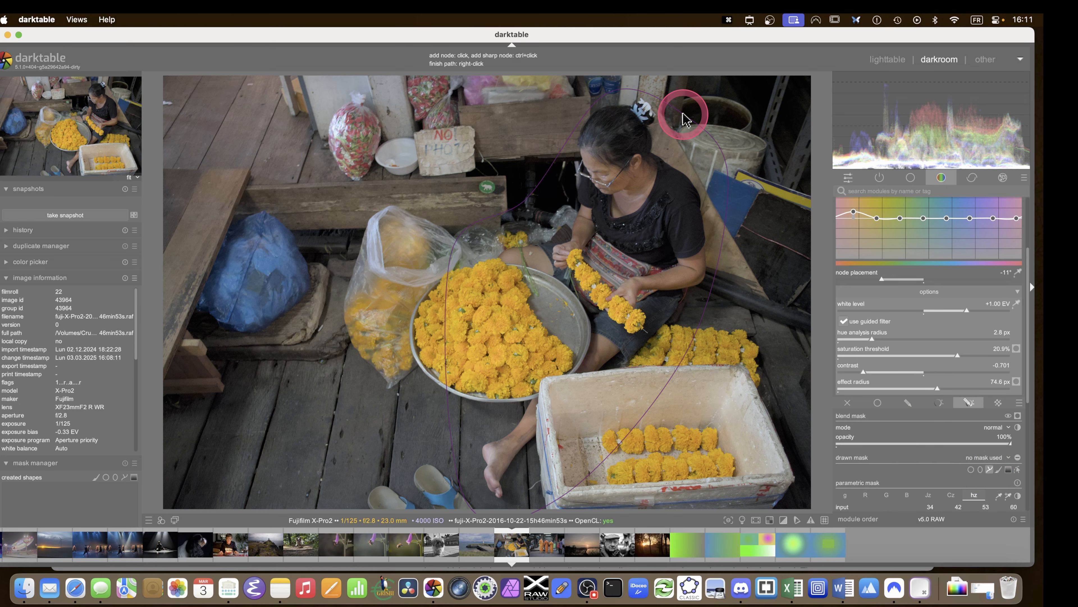
pyautogui.click(684, 113)
pyautogui.rightClick(684, 114)
# Check the combined mask, compare the color equalizer off and on, and collapse the module.
pyautogui.press('m')
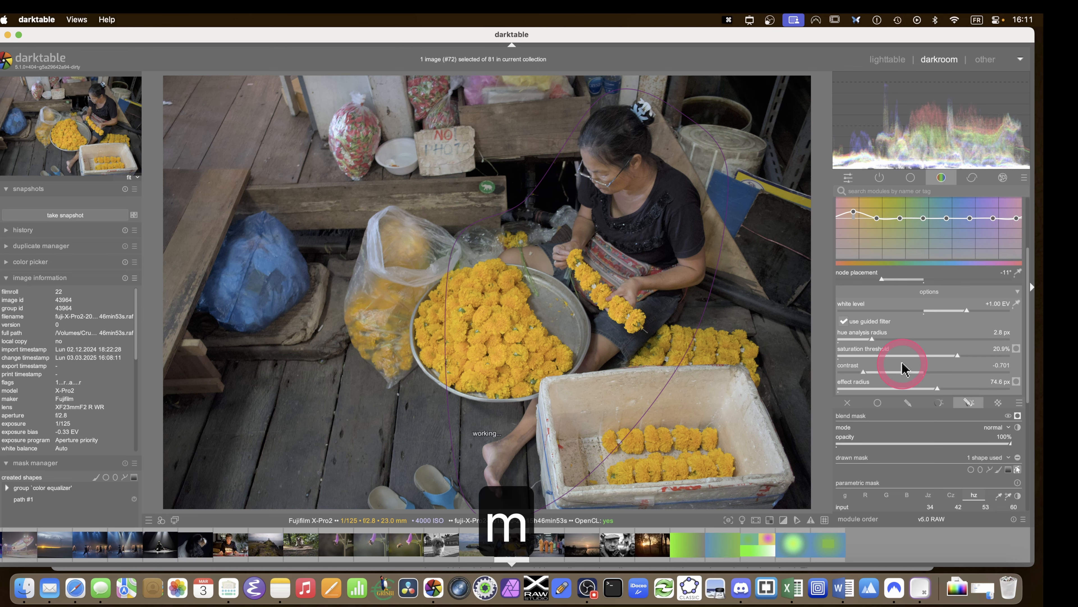
pyautogui.press('m')
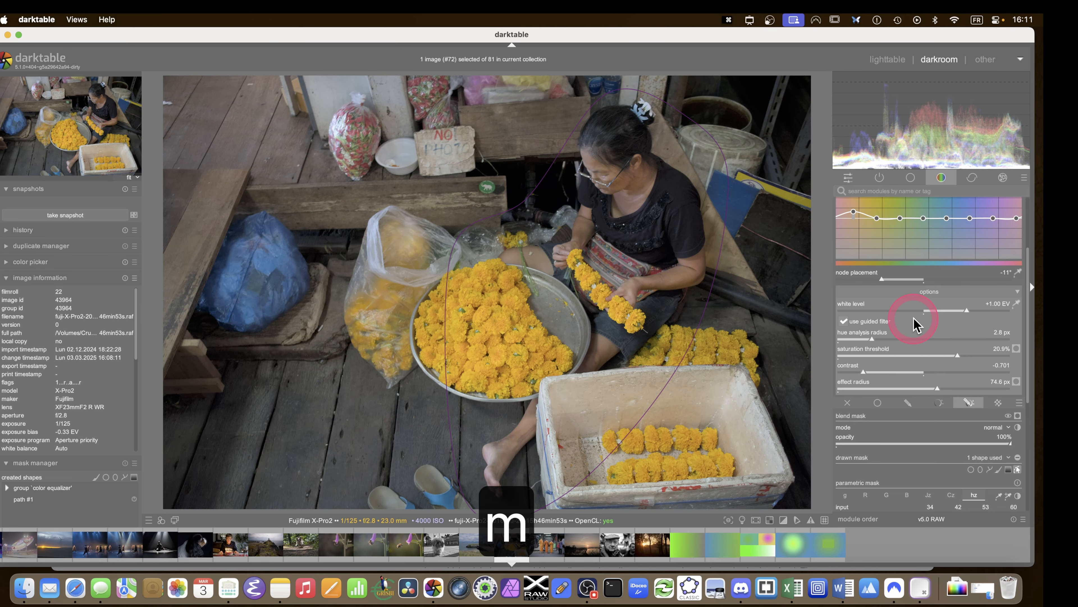
pyautogui.scroll(3, 912, 312)
pyautogui.click(840, 252)
pyautogui.click(841, 252)
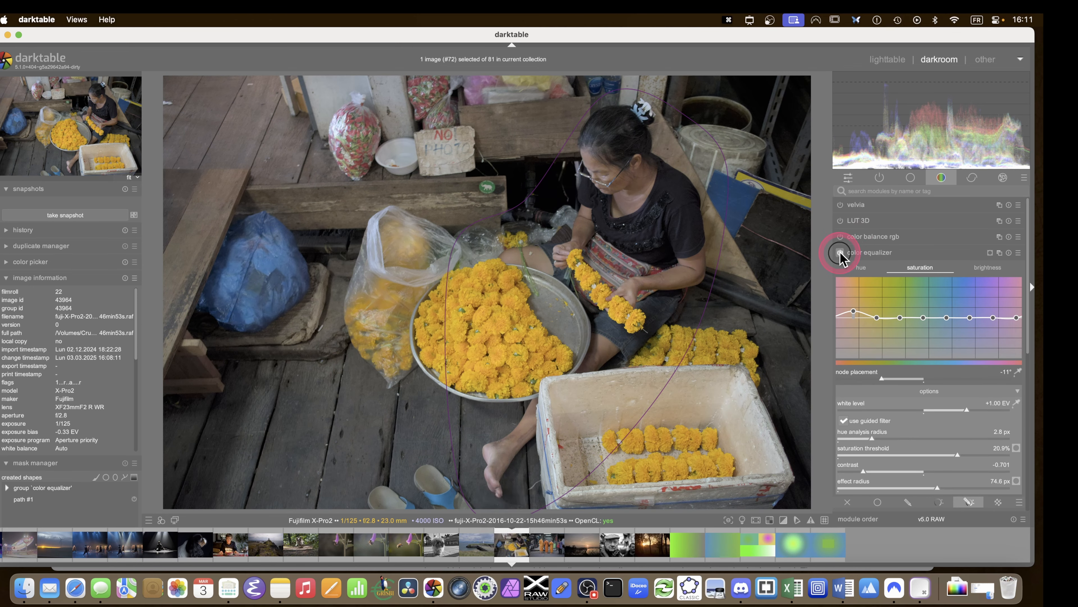
pyautogui.click(840, 252)
pyautogui.click(869, 254)
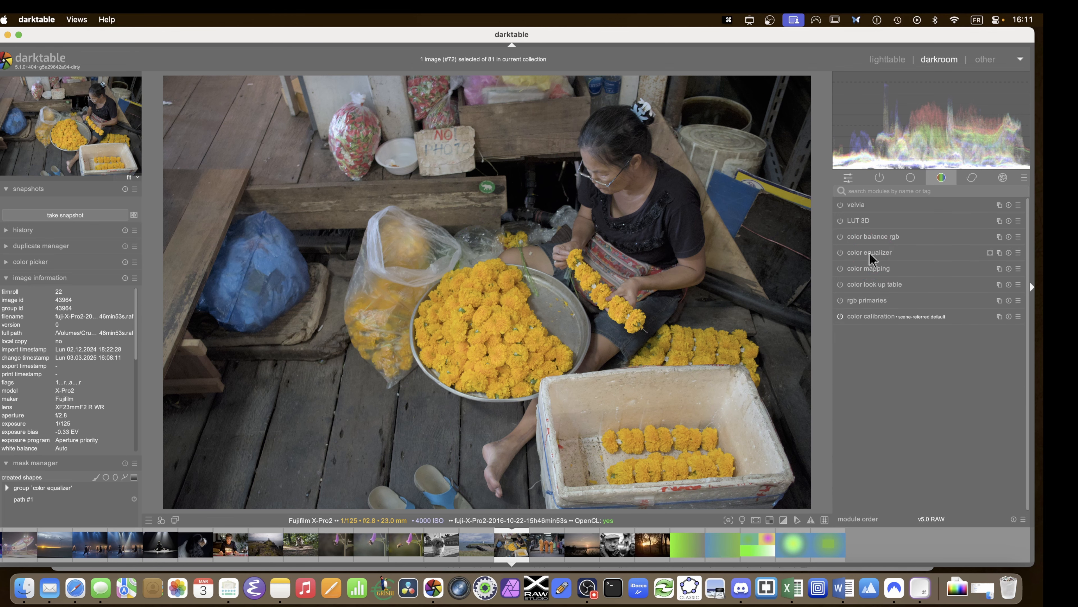
pyautogui.click(840, 255)
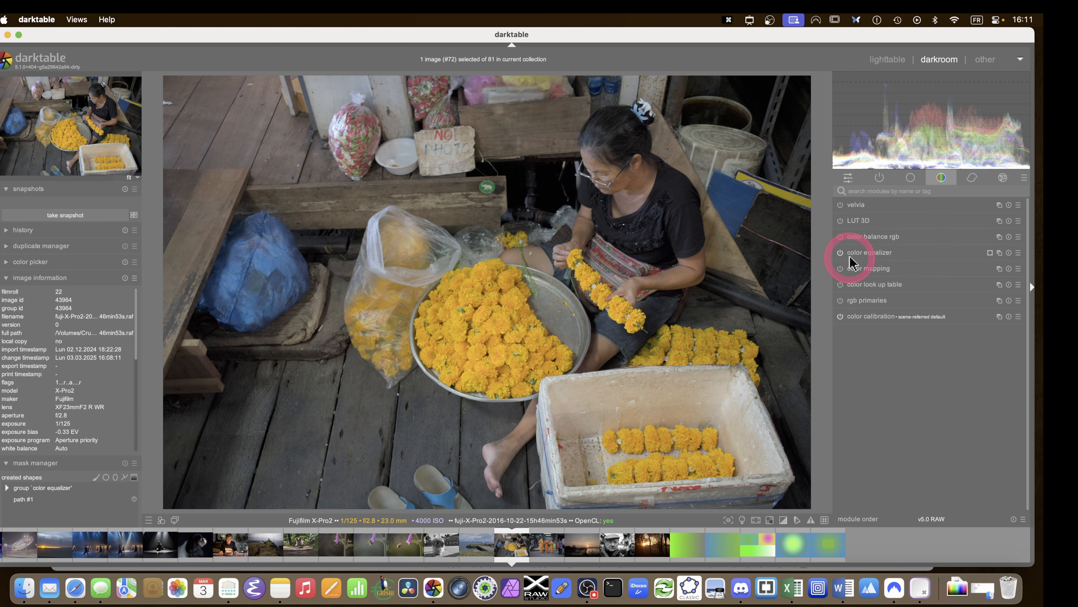
pyautogui.click(798, 17)
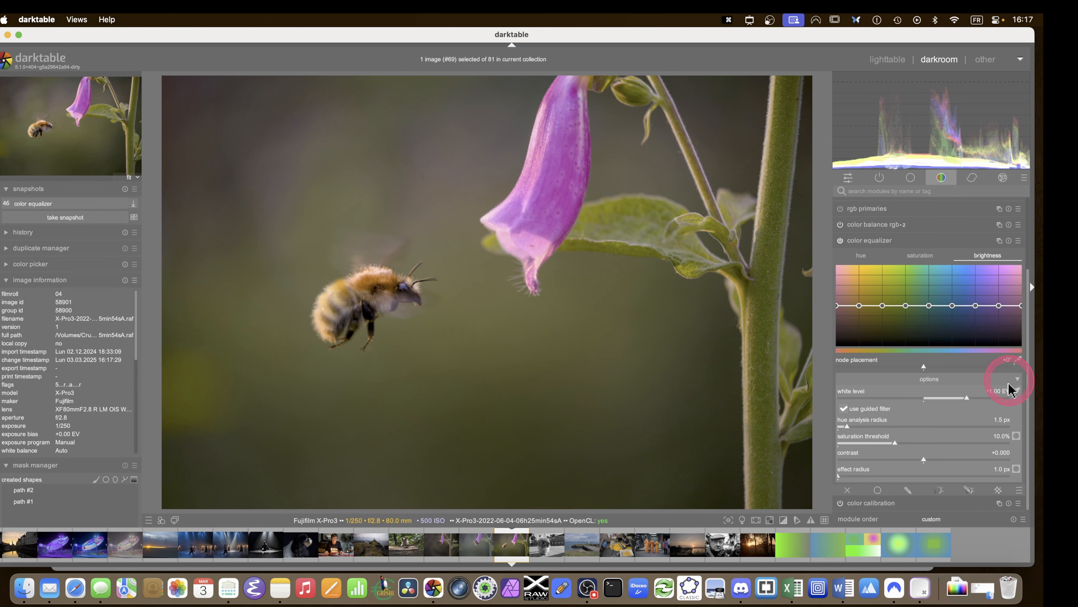
# Sample the background between the bee and the foxglove with the hue picker, and set the brightness node placement to -12°.
pyautogui.click(1018, 360)
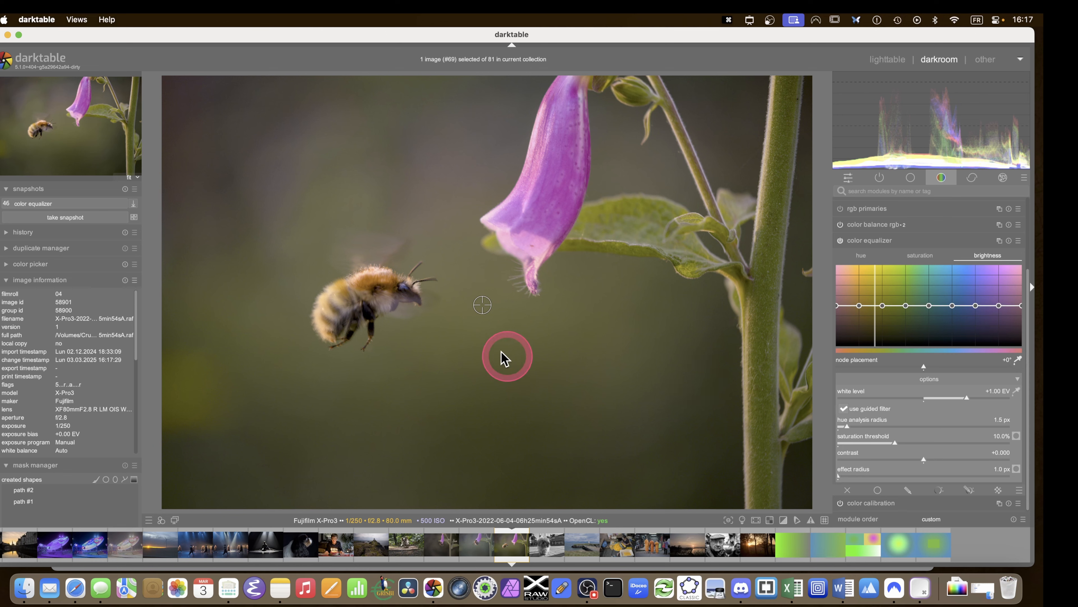
pyautogui.moveTo(501, 358)
pyautogui.mouseDown()
pyautogui.moveTo(457, 325)
pyautogui.moveTo(484, 327)
pyautogui.mouseUp()
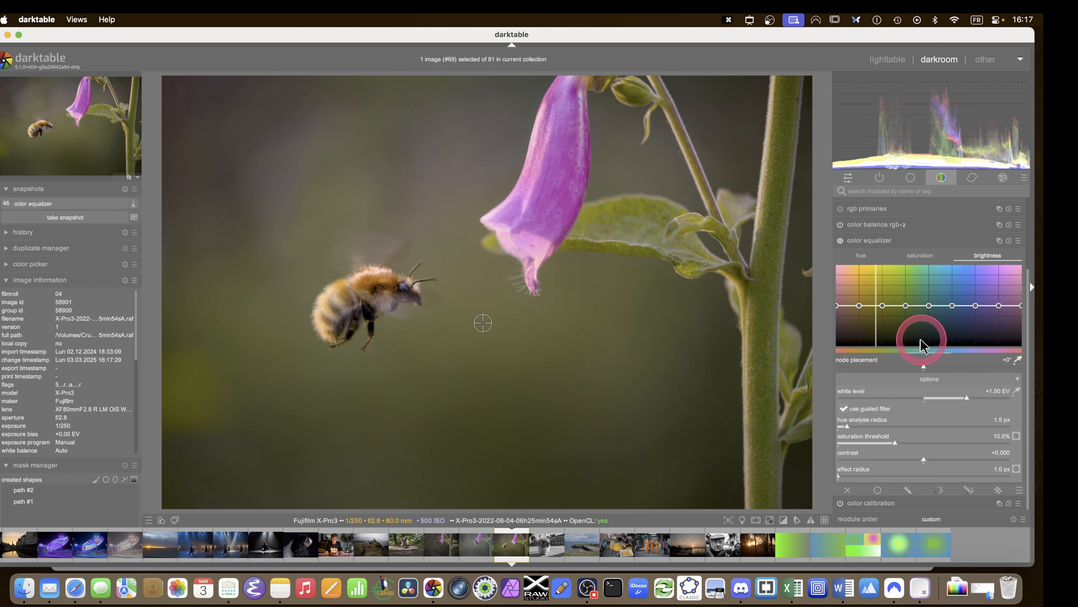
pyautogui.moveTo(921, 366); pyautogui.dragTo(879, 373)
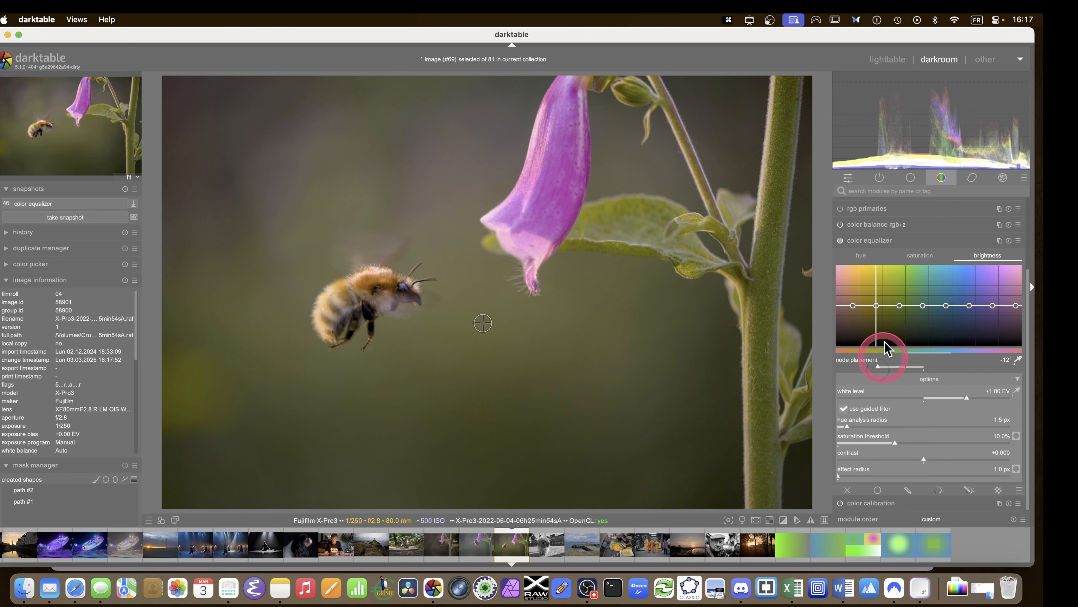
# Strongly raise the brightness of the yellow node, set the hue analysis radius to 8.9 px, and set the effect radius to 109.0 px.
pyautogui.moveTo(876, 306); pyautogui.dragTo(878, 276)
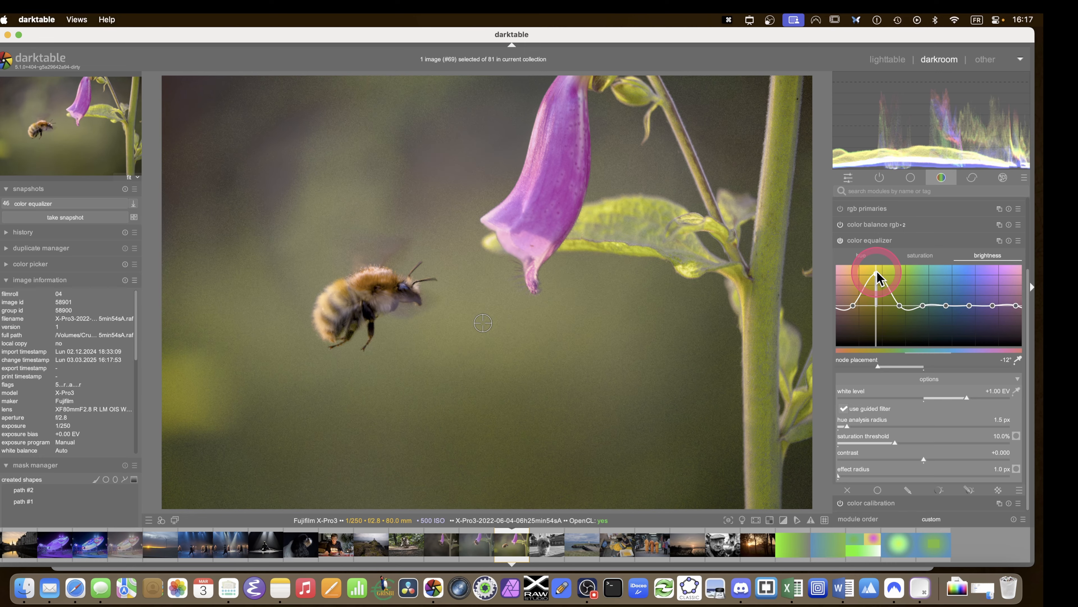
pyautogui.scroll(5, 430, 364)
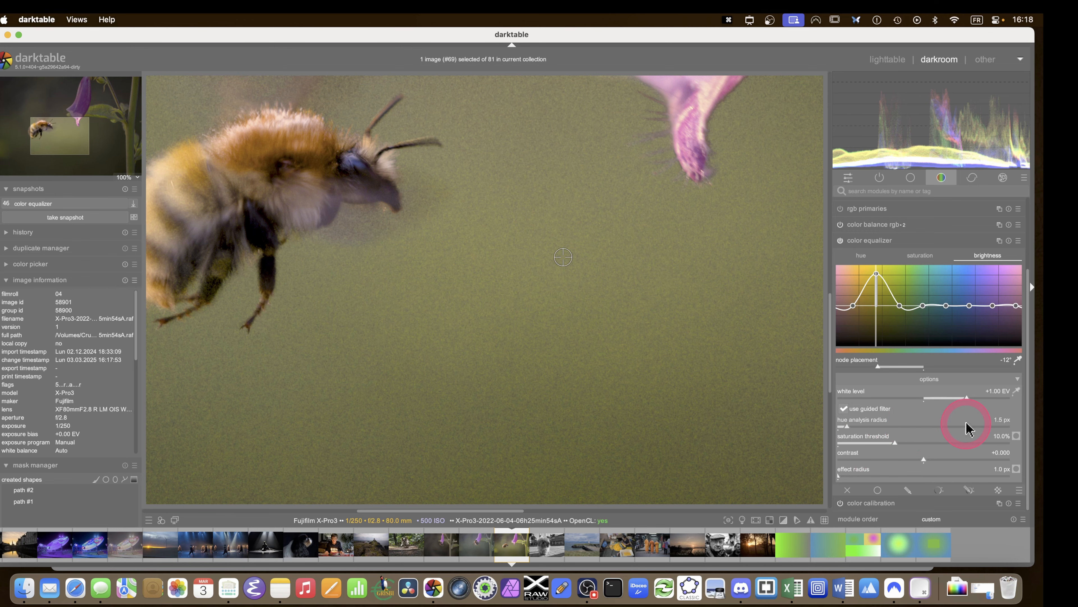
pyautogui.click(988, 424)
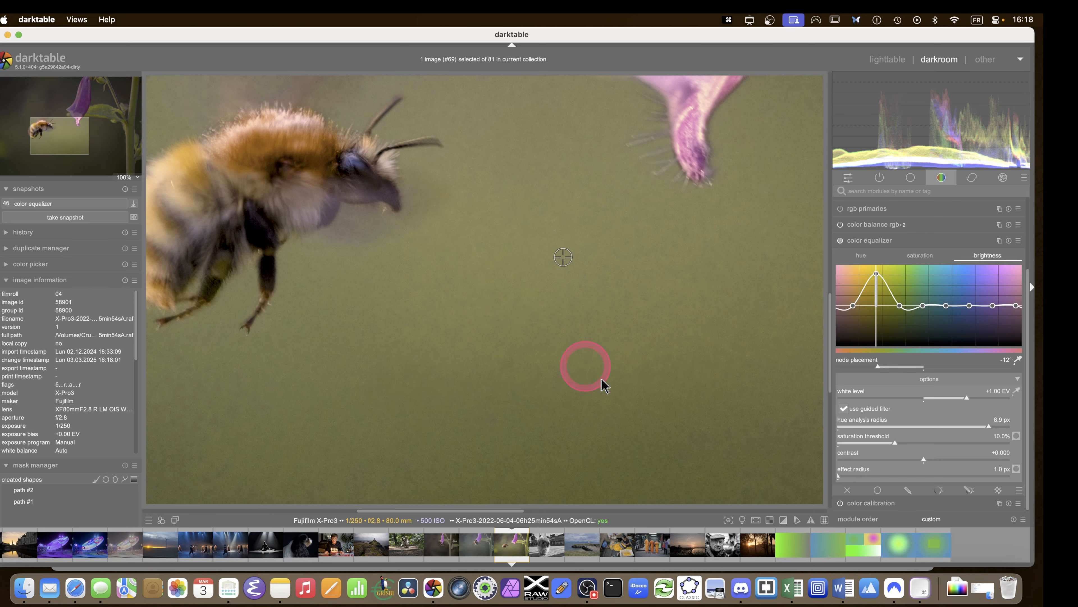
pyautogui.click(984, 476)
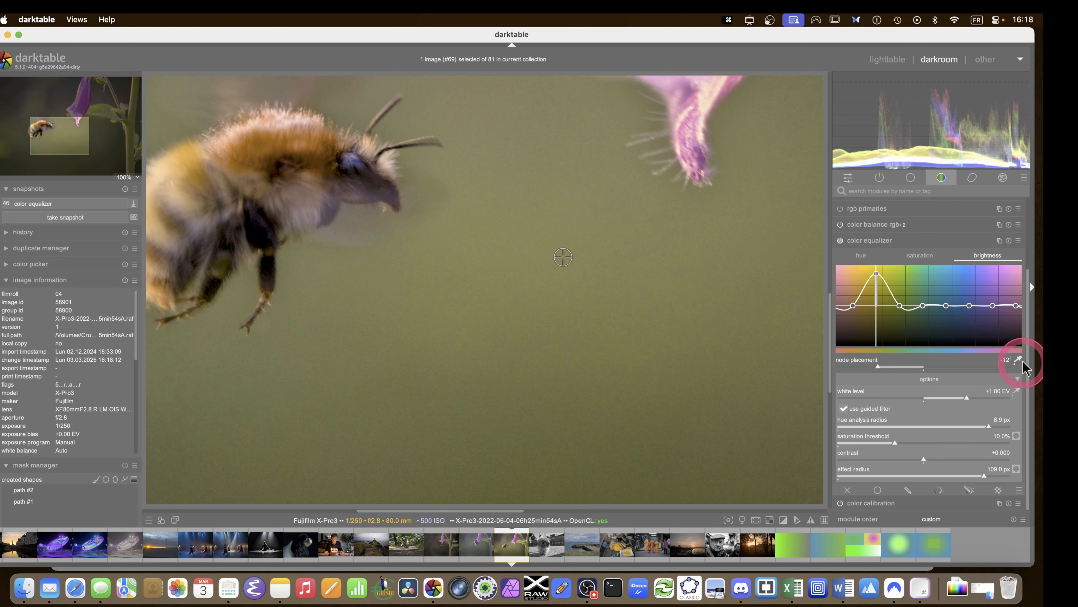
# Try effect radii of 7.1 px, 114.2 px and 1.0 px around the foxglove, and set the hue analysis radius to 1.4 px.
pyautogui.moveTo(633, 230); pyautogui.dragTo(561, 449)
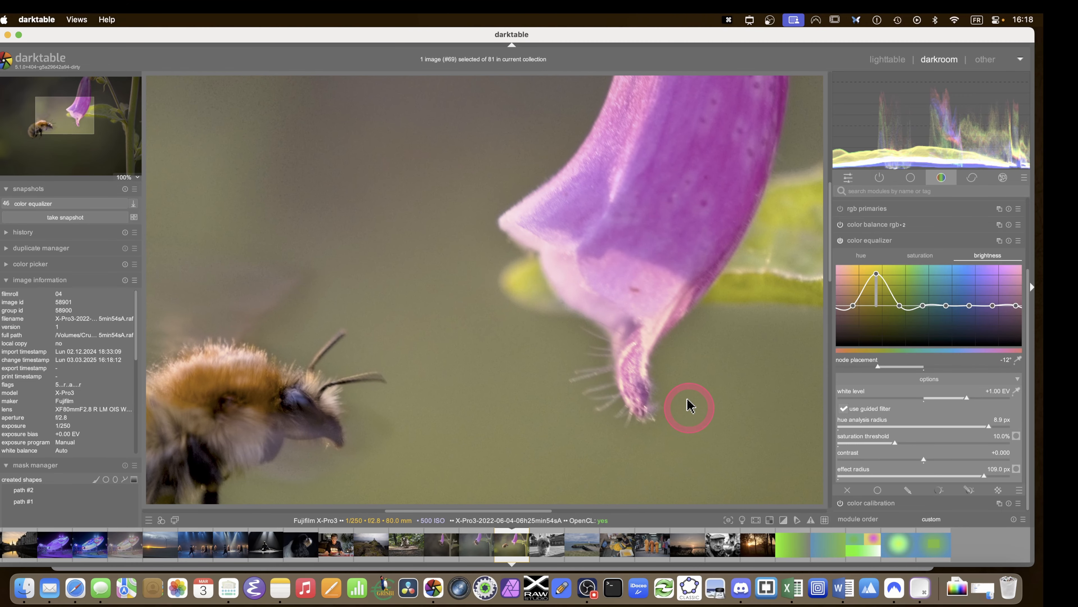
pyautogui.click(845, 474)
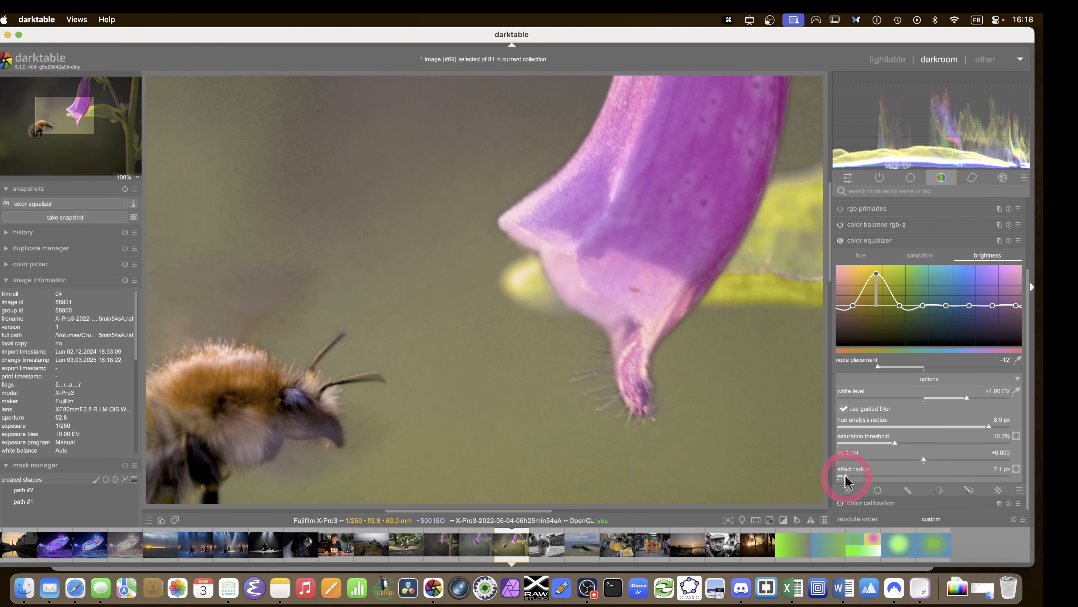
pyautogui.click(990, 475)
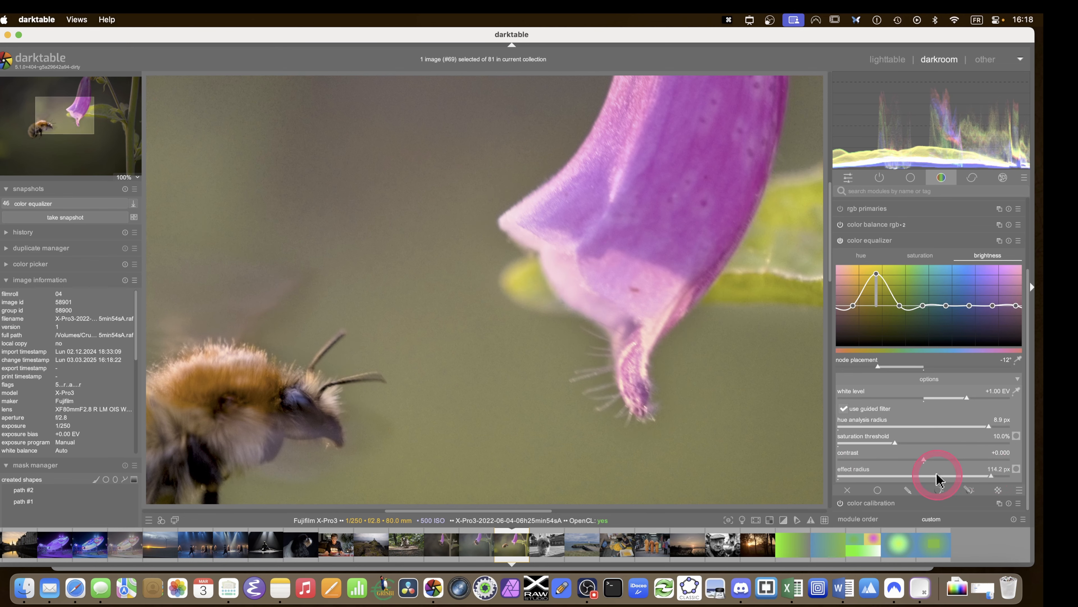
pyautogui.click(853, 475)
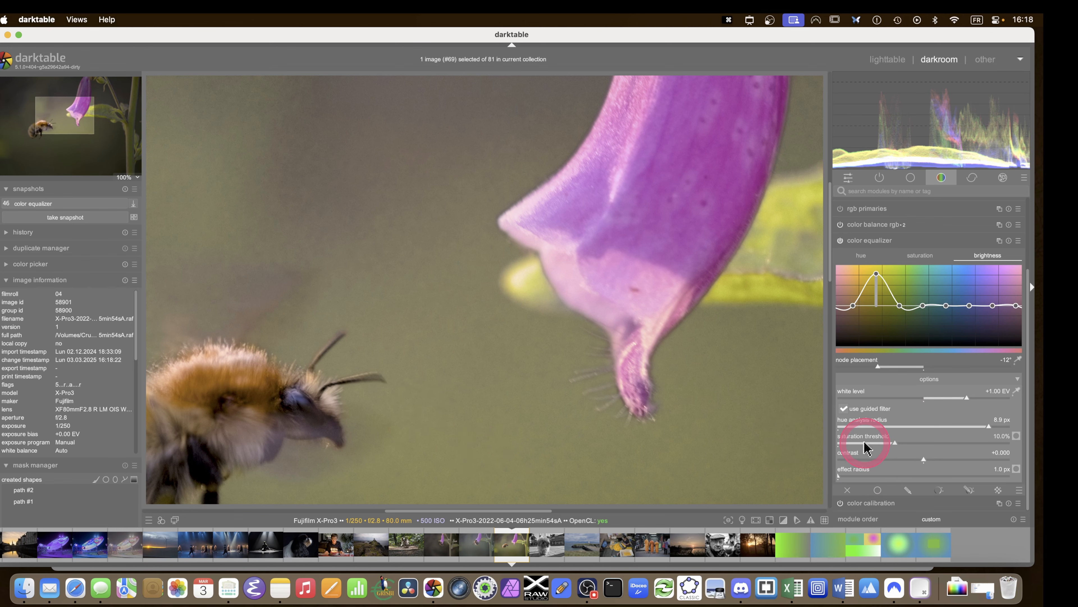
pyautogui.click(845, 426)
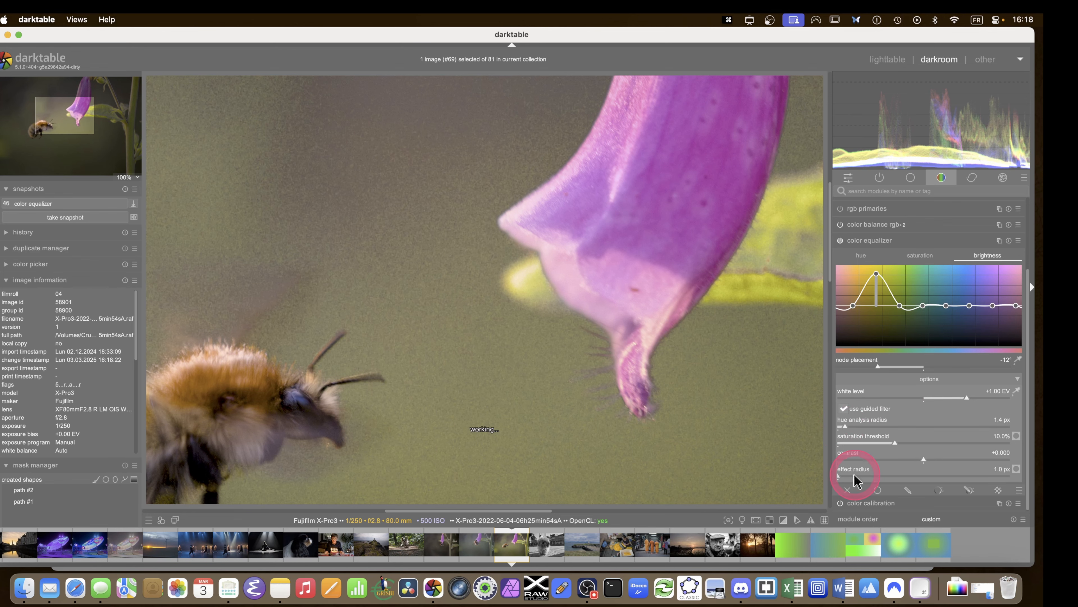
# Turn on denoise (profiled), and reopen the color equalizer with the bee in view.
pyautogui.click(906, 242)
pyautogui.click(973, 177)
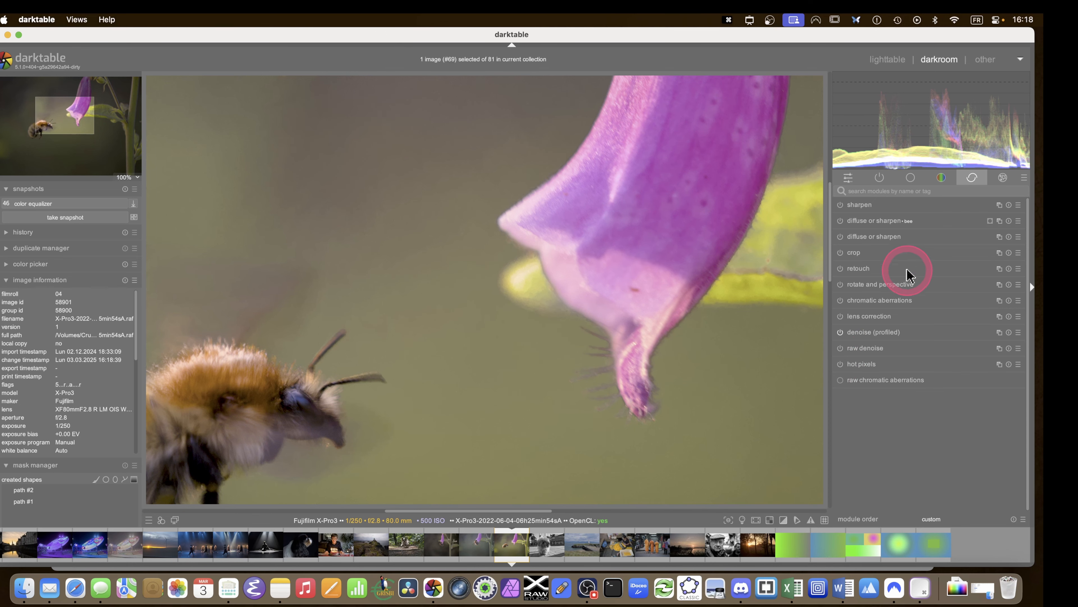
pyautogui.click(939, 178)
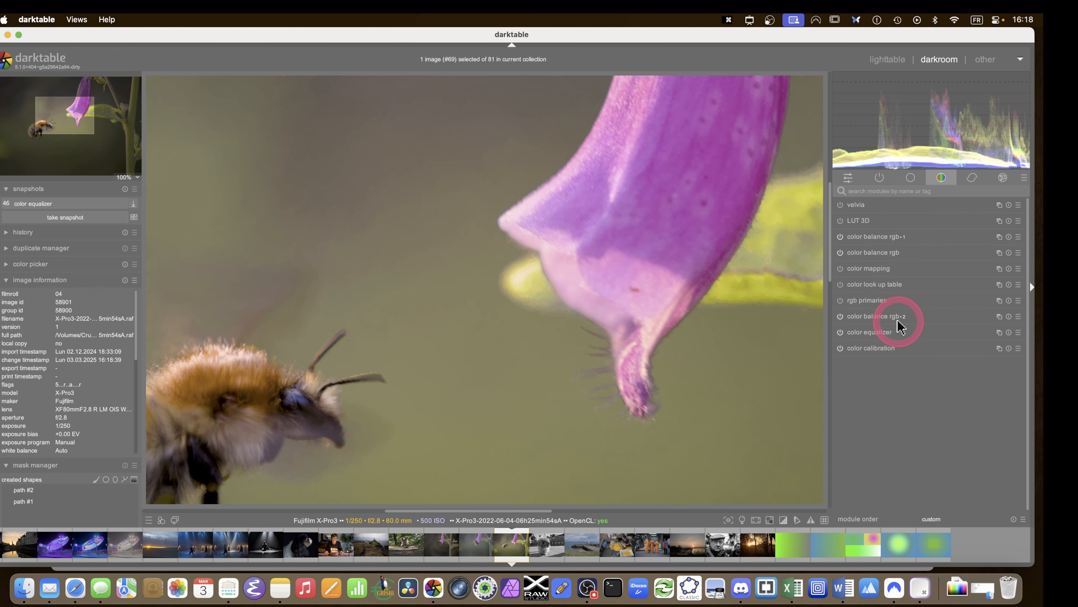
pyautogui.click(866, 334)
pyautogui.moveTo(445, 404); pyautogui.dragTo(639, 354)
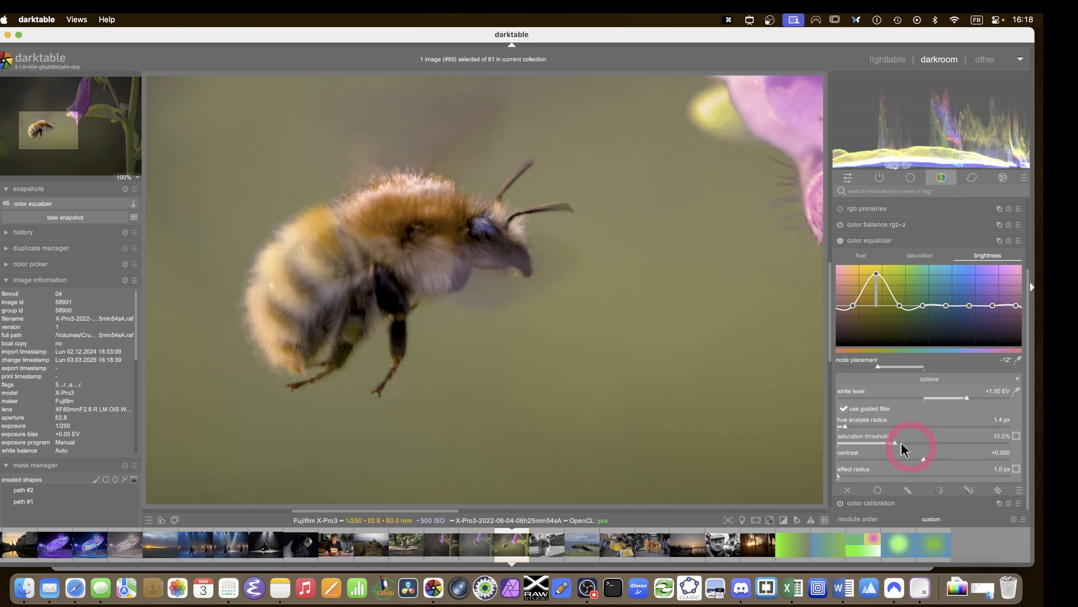
# Reset the color equalizer and sample the orange fur on the bee's back with the hue picker.
pyautogui.click(1009, 241)
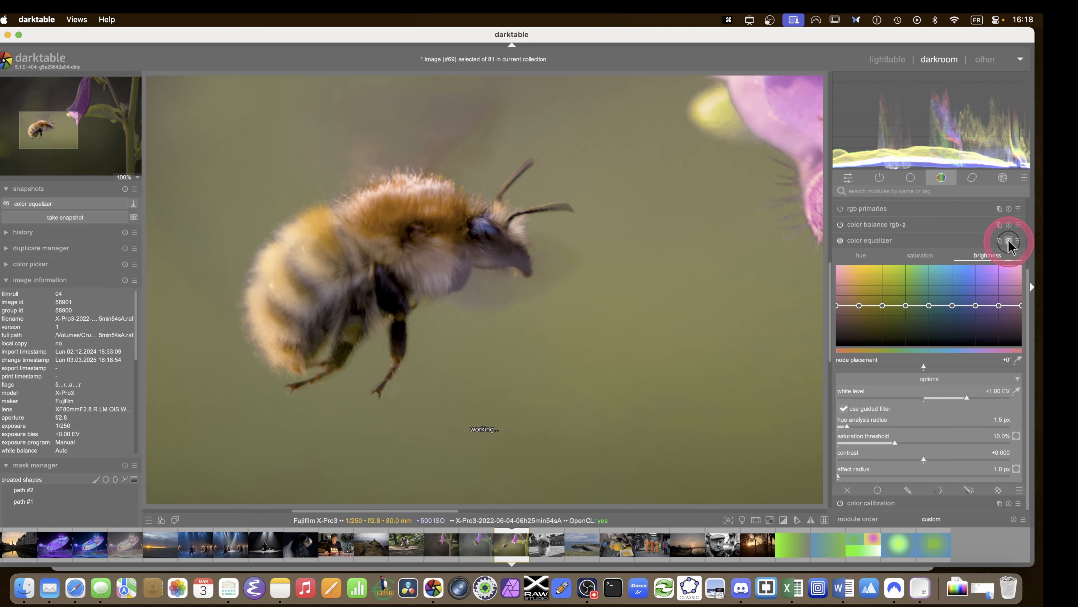
pyautogui.click(1019, 389)
pyautogui.click(371, 208)
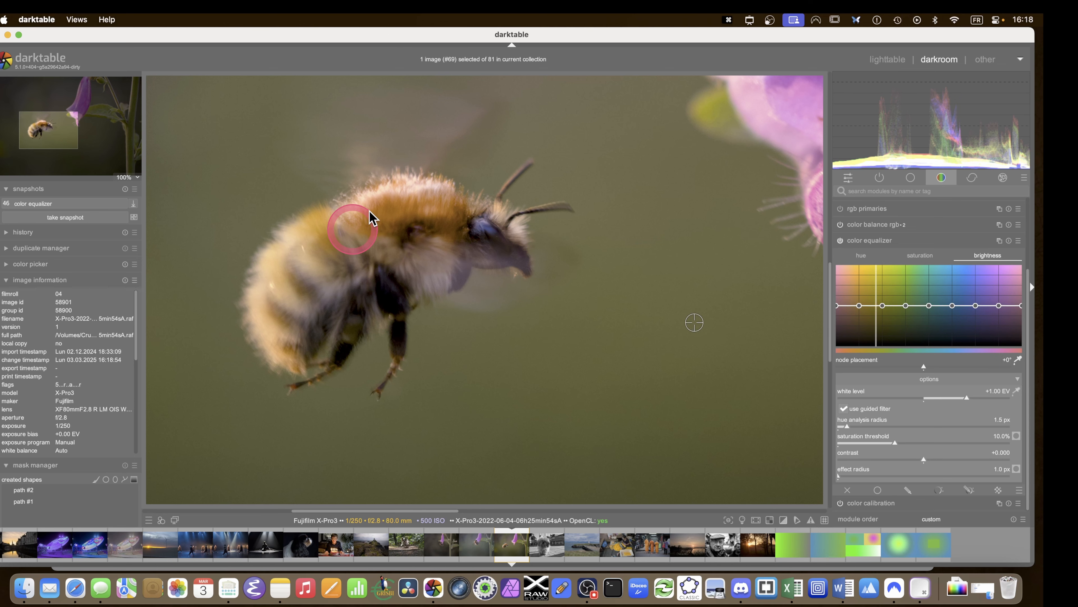
pyautogui.click(315, 229)
pyautogui.click(382, 216)
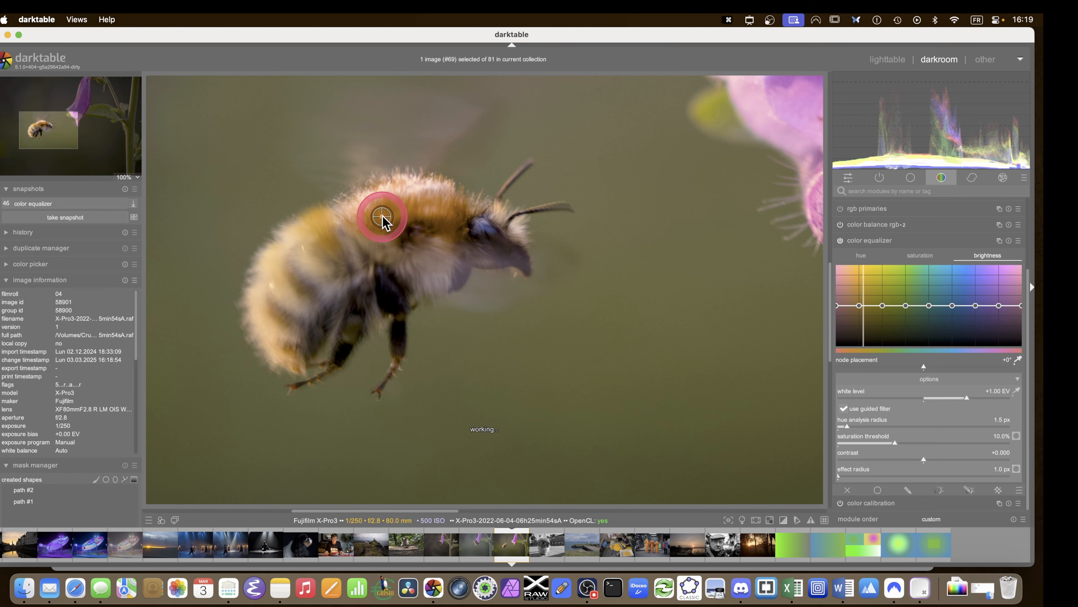
# Slightly raise the brightness and moderately raise the saturation of the orange node for the bee, and turn off the hue picker.
pyautogui.moveTo(859, 306); pyautogui.dragTo(862, 294)
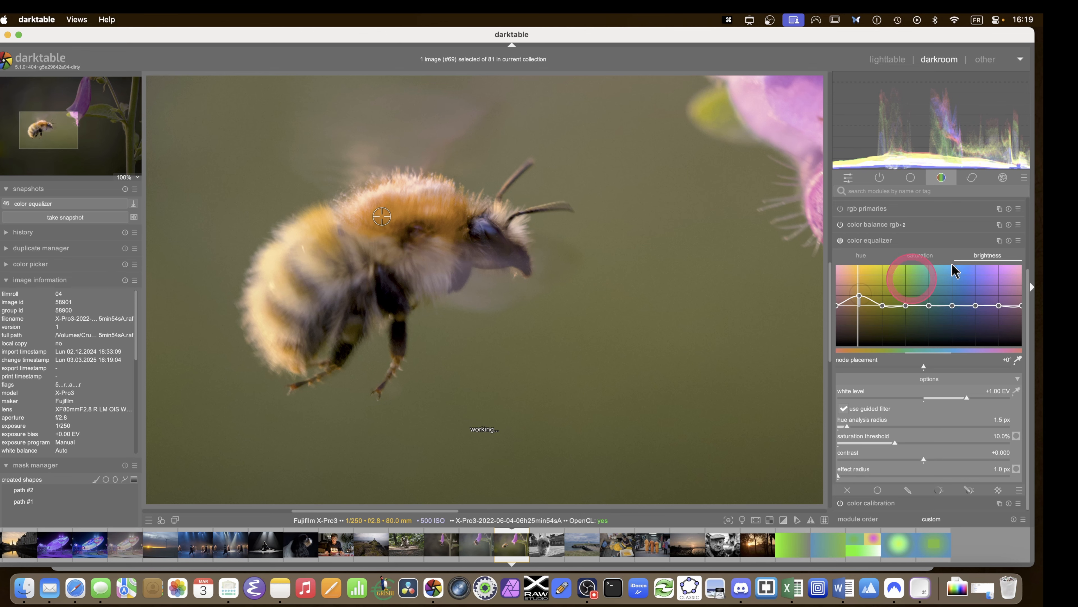
pyautogui.click(917, 255)
pyautogui.moveTo(860, 291); pyautogui.dragTo(861, 287)
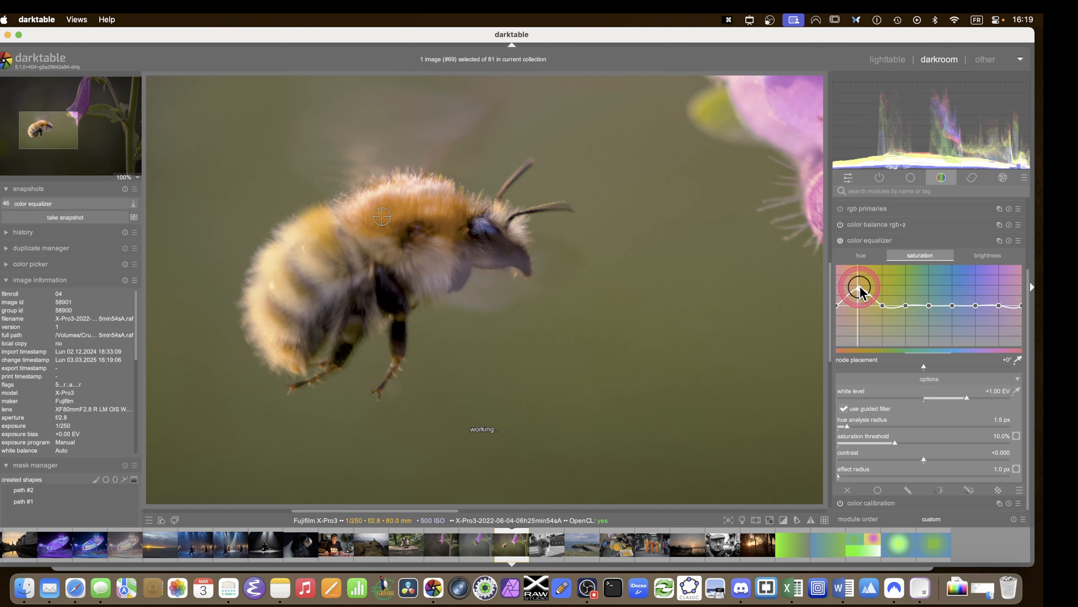
pyautogui.middleClick(662, 313)
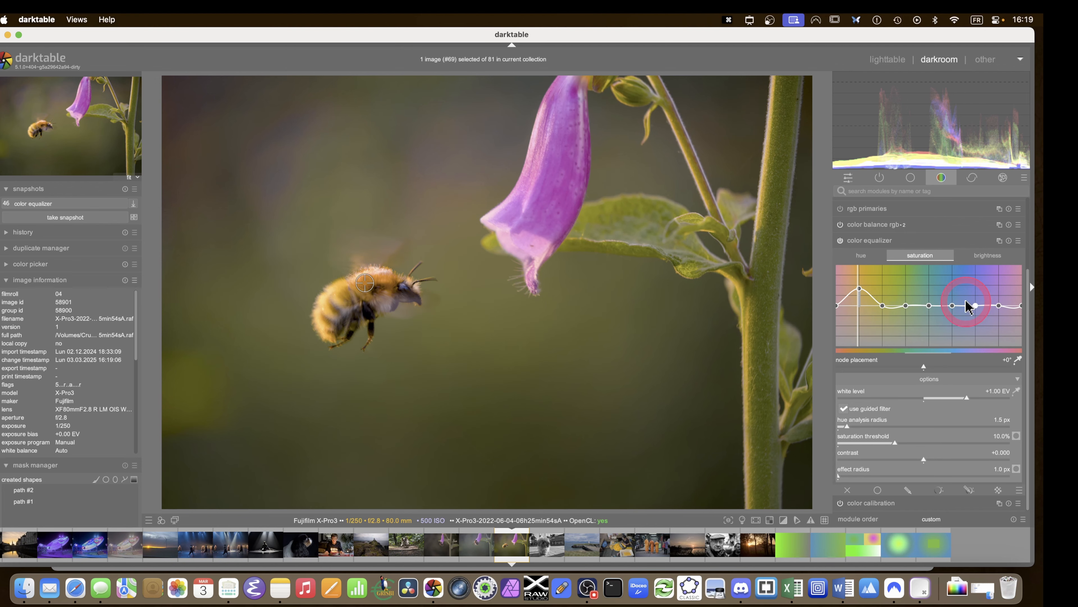
pyautogui.click(1015, 360)
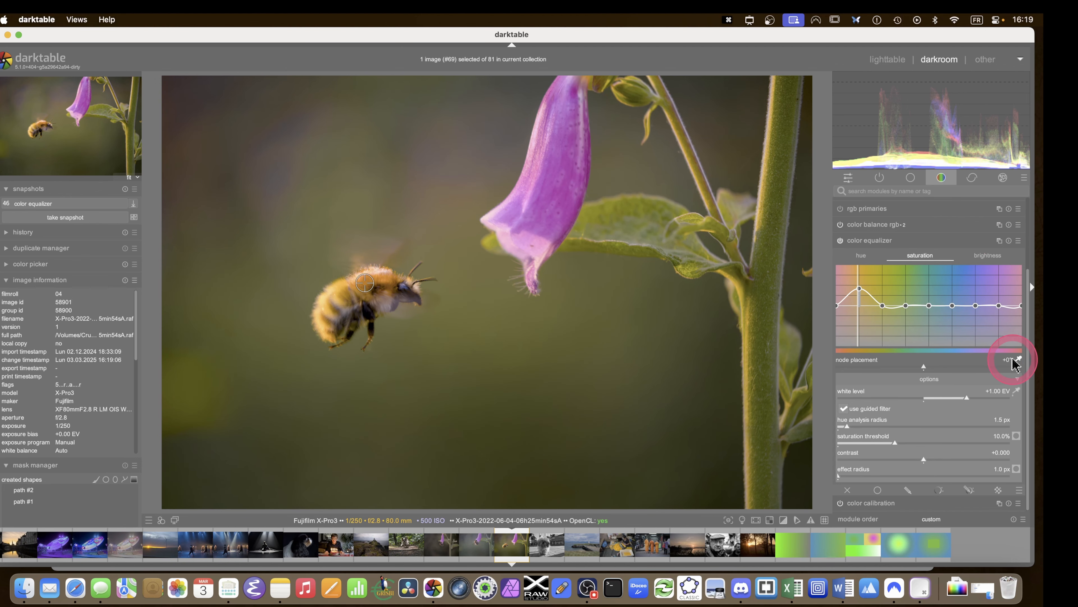
# Compare the whole photo with the color equalizer off and on.
pyautogui.click(840, 242)
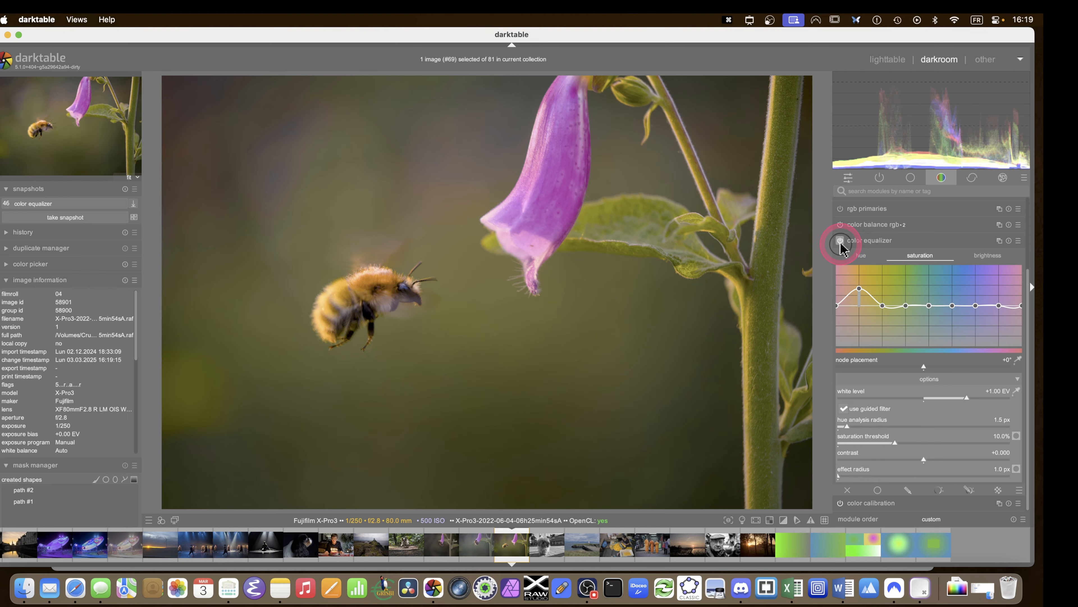
pyautogui.click(841, 243)
pyautogui.click(841, 243)
pyautogui.click(841, 243)
pyautogui.click(840, 243)
pyautogui.click(840, 242)
pyautogui.click(841, 243)
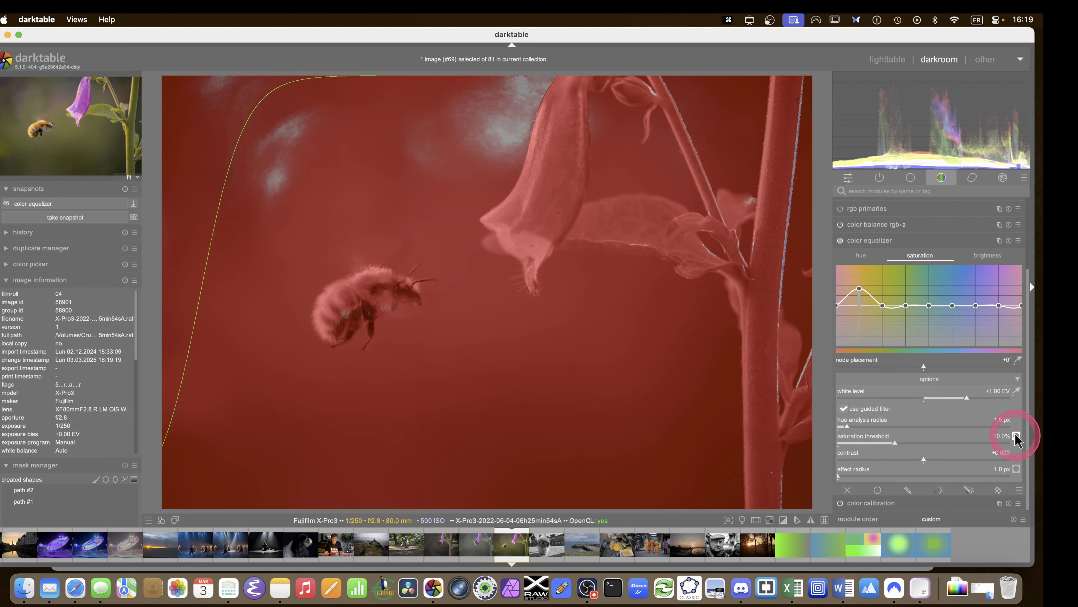
# Set the saturation threshold to 26.8% and the contrast to -0.363, using the saturation mask overlay to separate the bee from the background.
pyautogui.moveTo(881, 441); pyautogui.dragTo(972, 450)
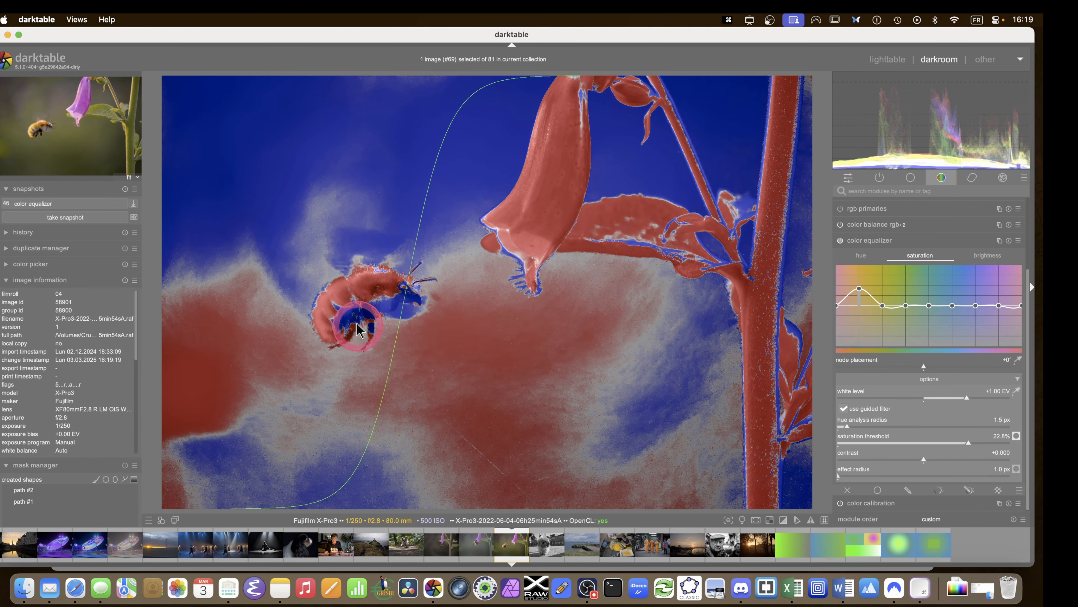
pyautogui.click(1019, 436)
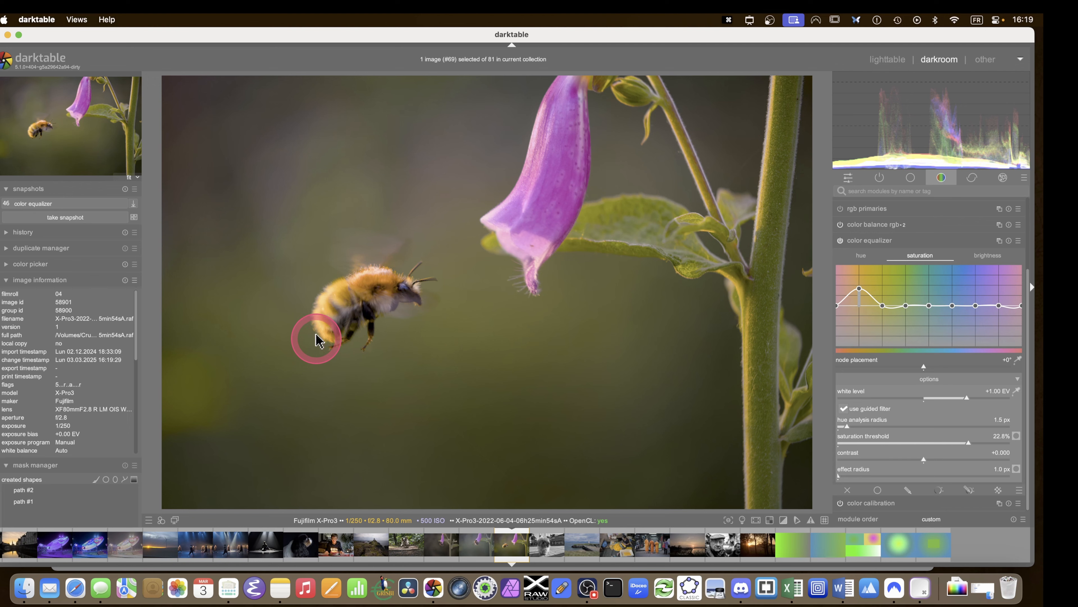
pyautogui.click(1017, 436)
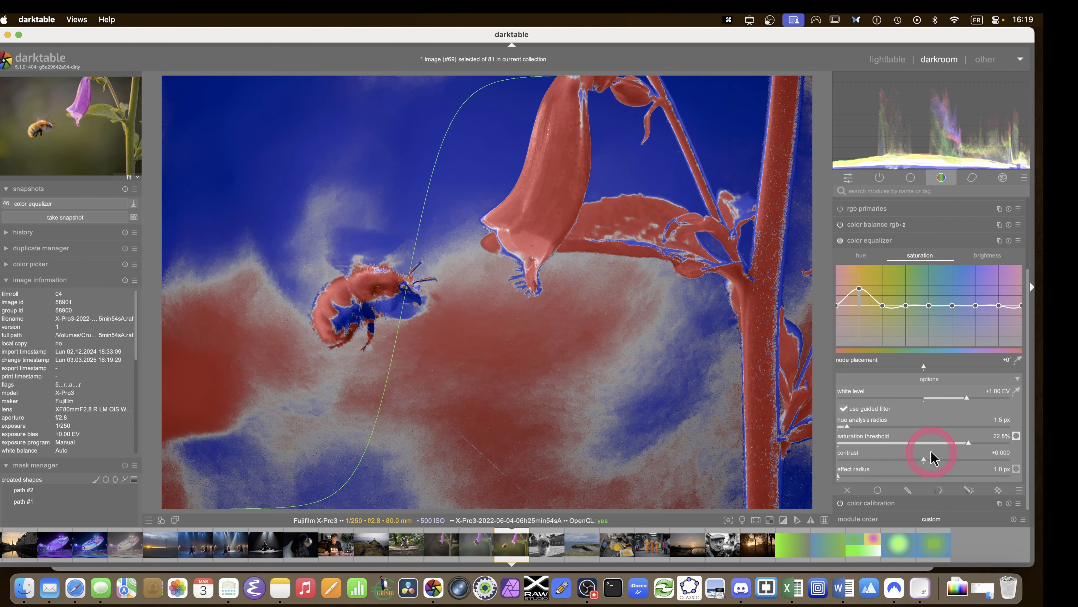
pyautogui.click(994, 444)
pyautogui.moveTo(995, 443)
pyautogui.mouseDown()
pyautogui.moveTo(1022, 444)
pyautogui.moveTo(975, 445)
pyautogui.moveTo(993, 446)
pyautogui.mouseUp()
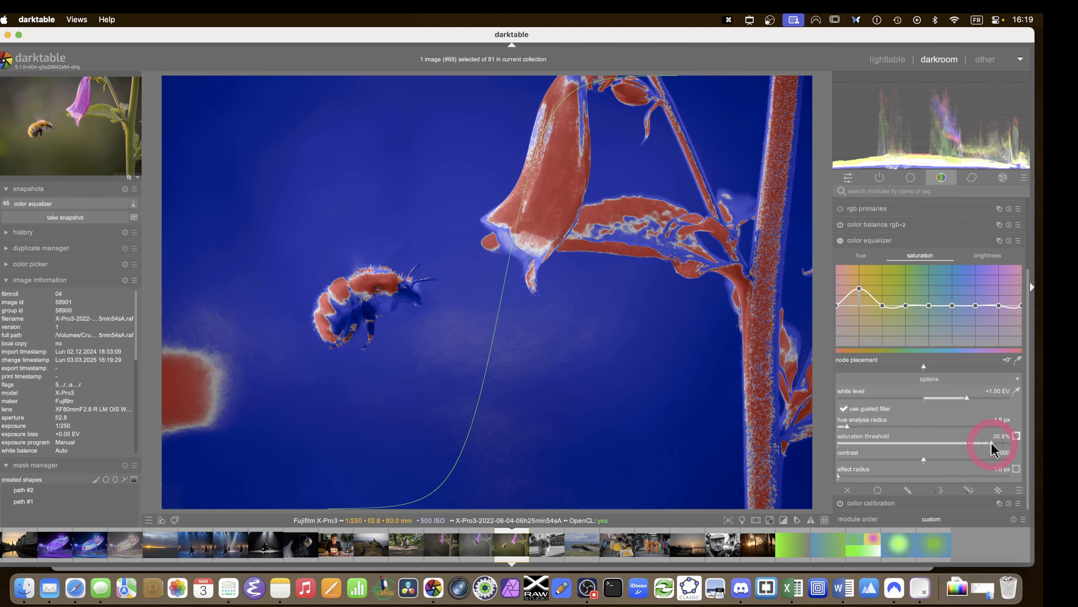
pyautogui.moveTo(923, 464); pyautogui.dragTo(894, 465)
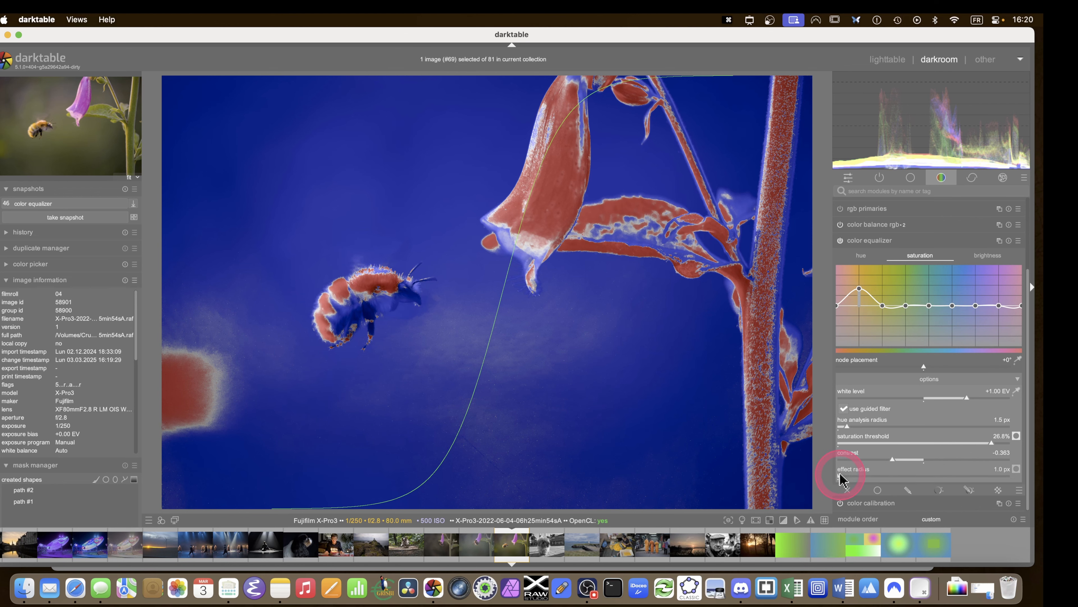
# Inspect the effect overlay at radii of 81.9 px and 1.0 px, set the effect radius to 68.9 px, and hide the overlay.
pyautogui.moveTo(841, 477); pyautogui.dragTo(948, 480)
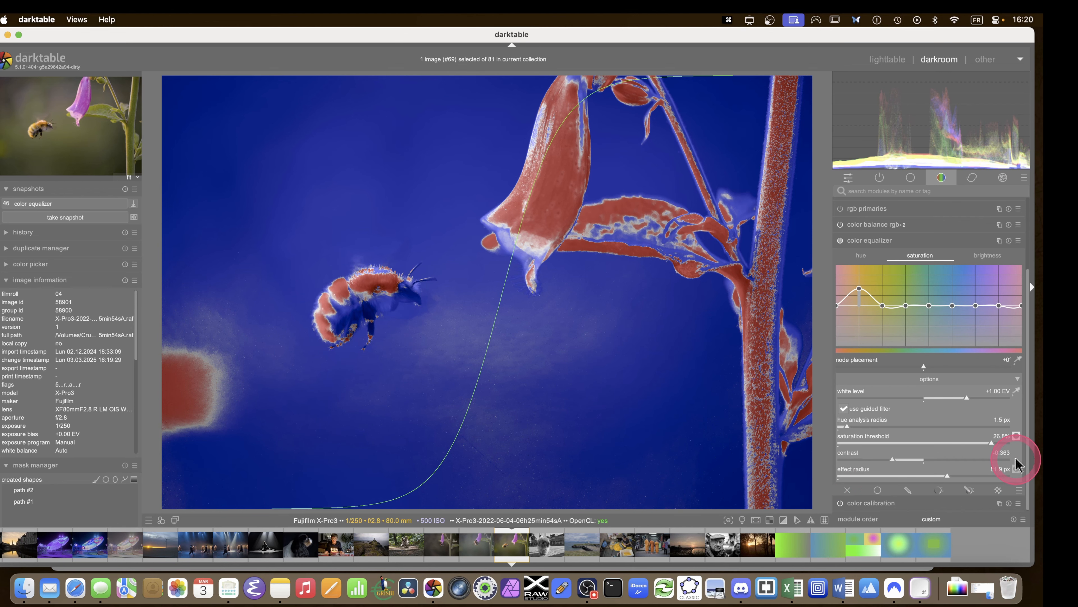
pyautogui.click(1016, 469)
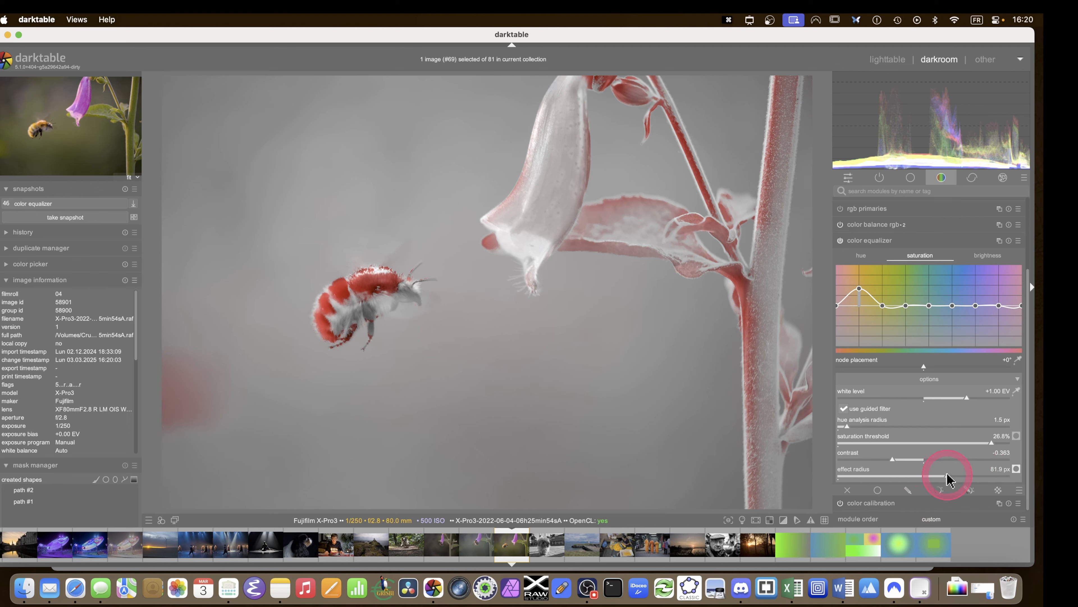
pyautogui.moveTo(946, 474); pyautogui.dragTo(825, 490)
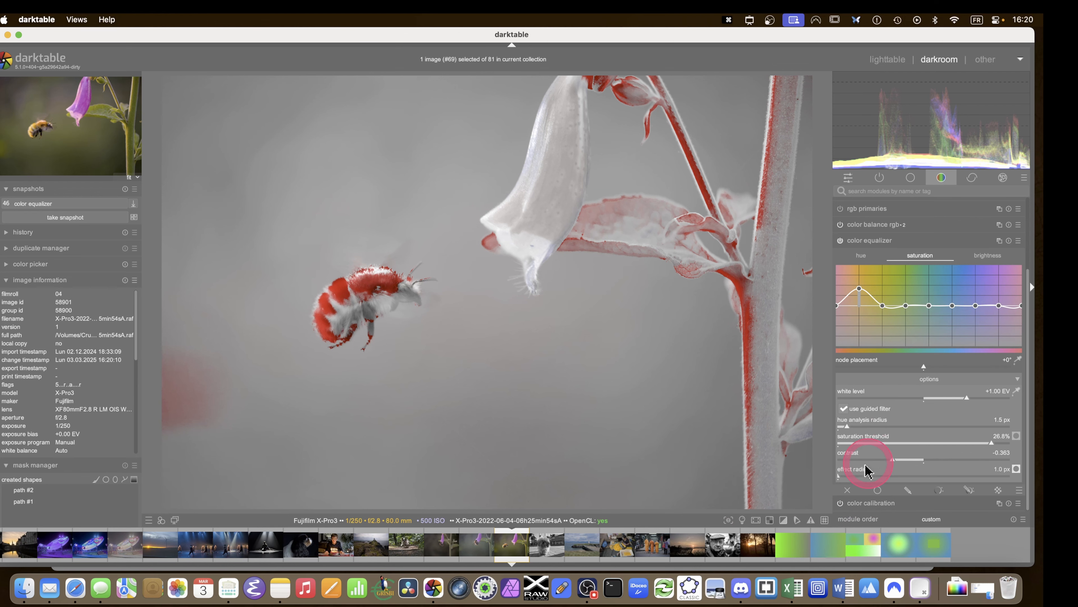
pyautogui.moveTo(851, 476); pyautogui.dragTo(928, 484)
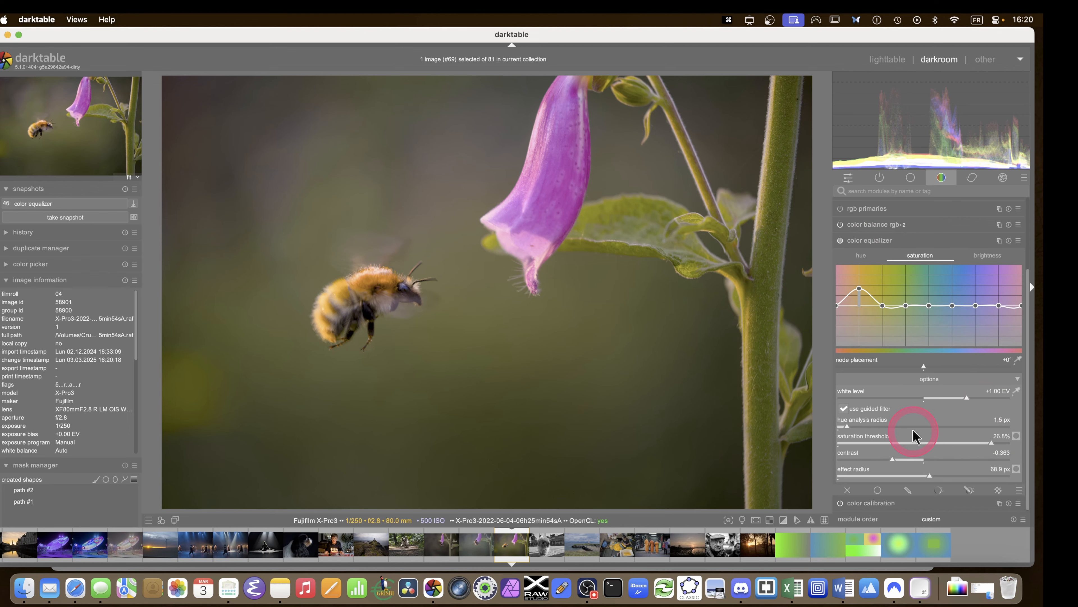
# Compare the bee's color with the refined color equalizer off and on.
pyautogui.click(840, 240)
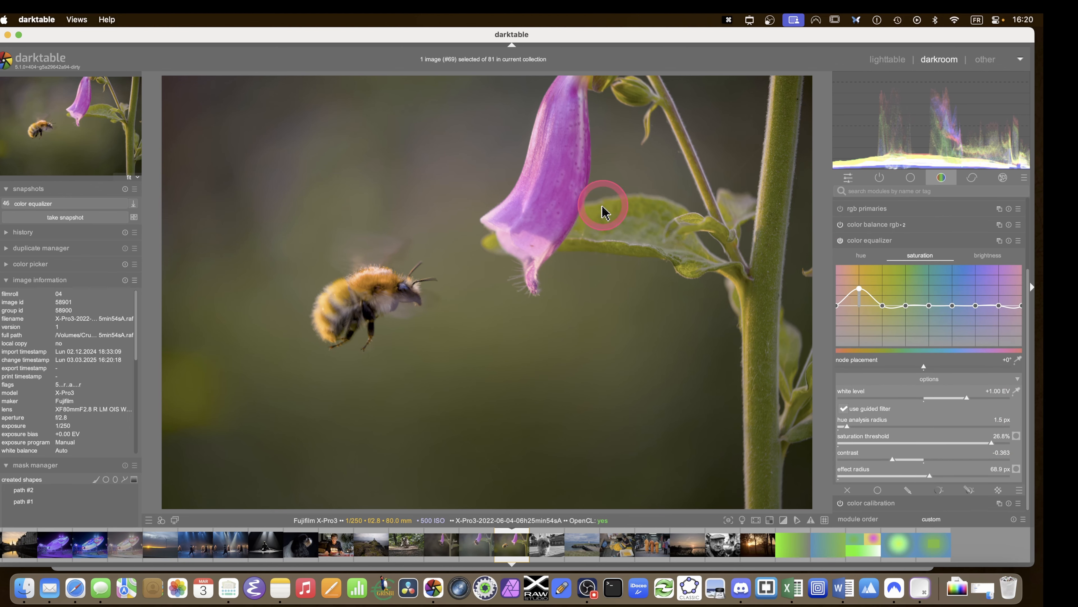
pyautogui.click(840, 241)
pyautogui.click(839, 241)
pyautogui.click(839, 241)
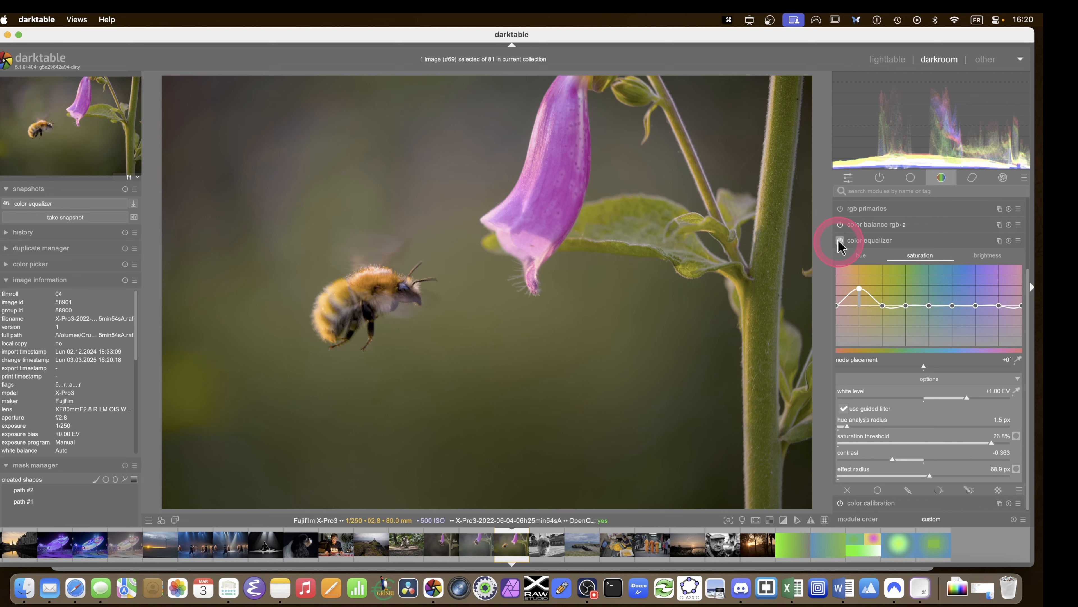
pyautogui.click(839, 241)
pyautogui.click(839, 241)
pyautogui.click(839, 242)
pyautogui.click(839, 241)
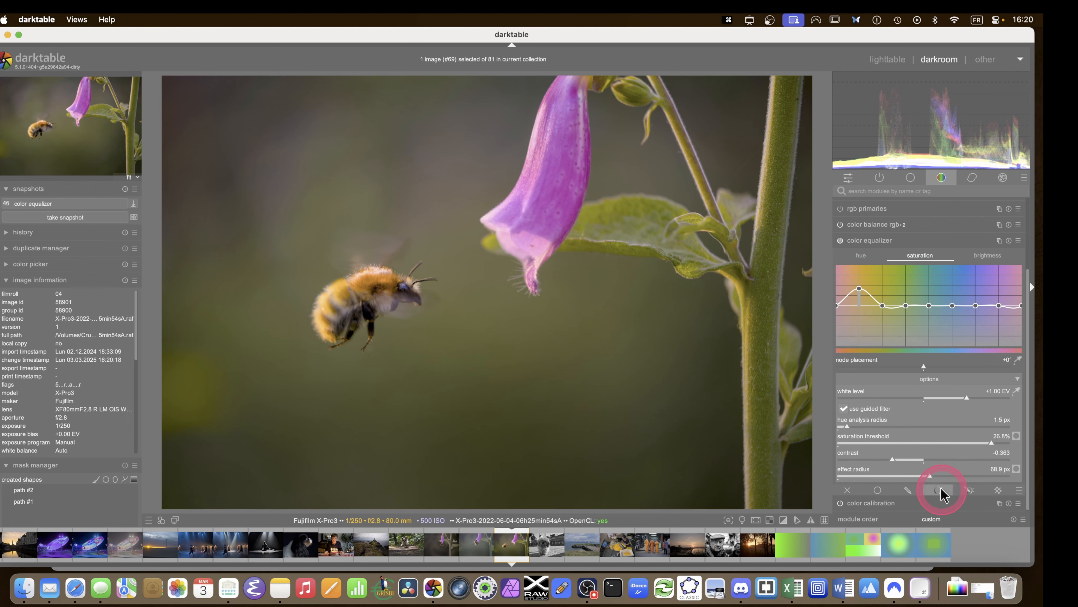
# Give the color equalizer a drawn mask and draw a closed five-node path loosely around the bee.
pyautogui.click(907, 490)
pyautogui.scroll(-5, 918, 467)
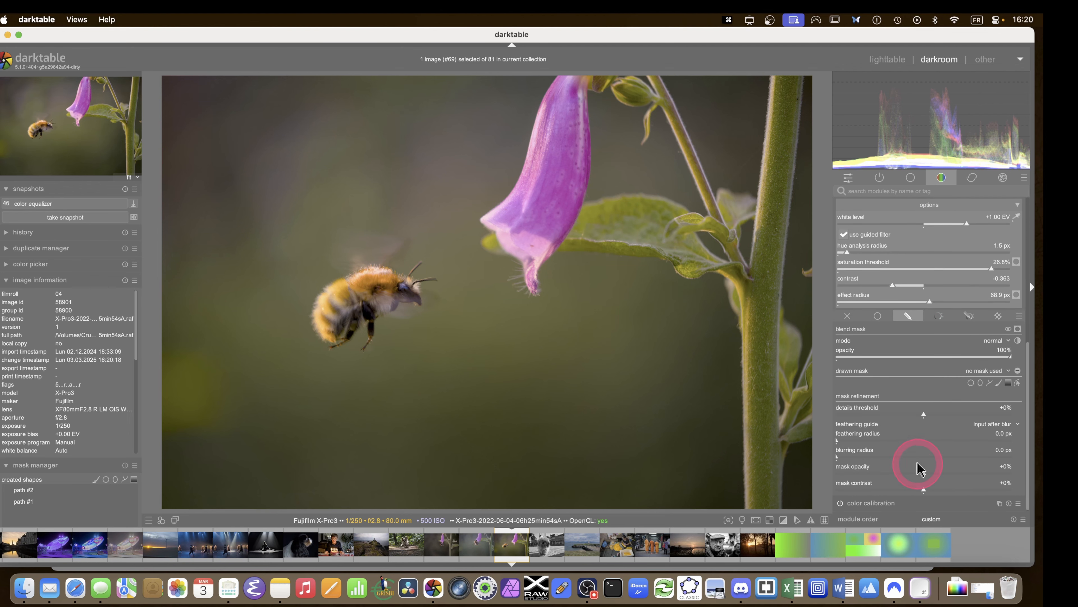
pyautogui.click(980, 384)
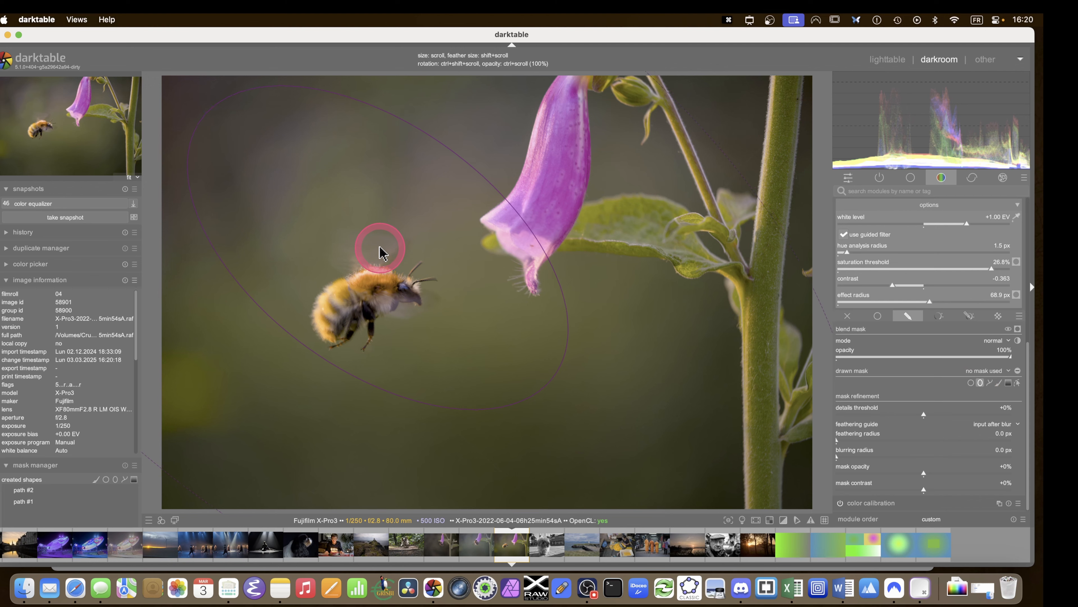
pyautogui.click(988, 382)
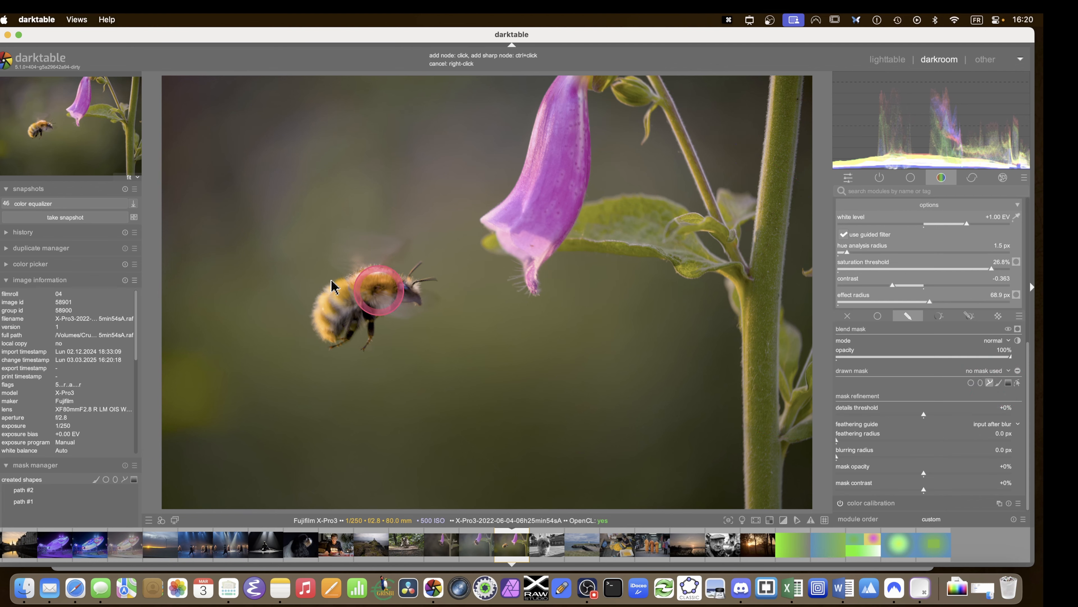
pyautogui.click(336, 233)
pyautogui.click(269, 353)
pyautogui.click(428, 395)
pyautogui.click(456, 274)
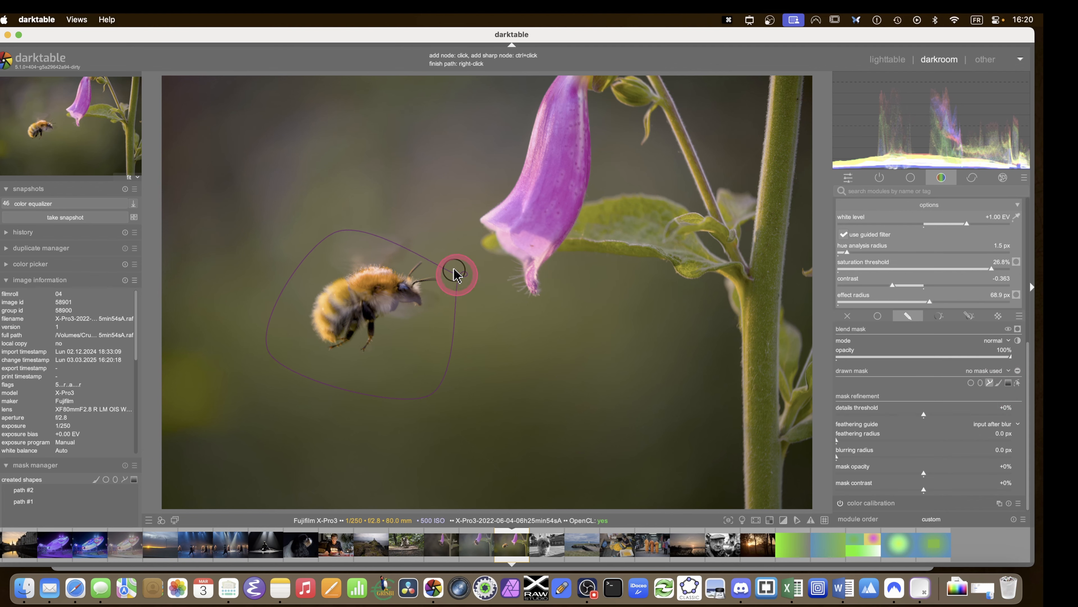
pyautogui.click(385, 208)
pyautogui.rightClick(466, 373)
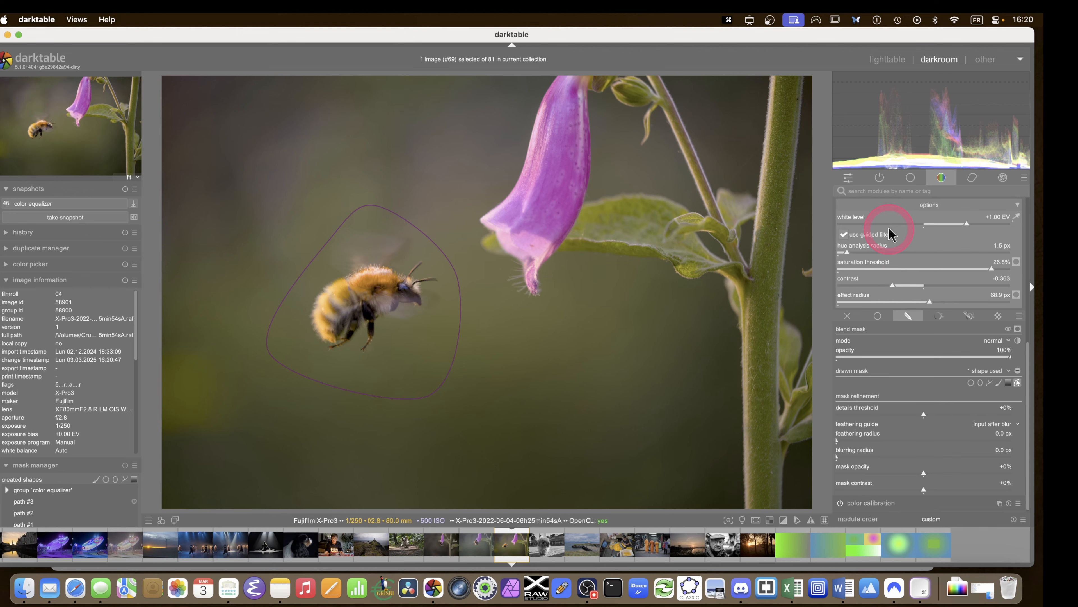
# Collapse and reopen the color equalizer, and toggle it to check the masked correction's effect on the bee.
pyautogui.scroll(8, 891, 237)
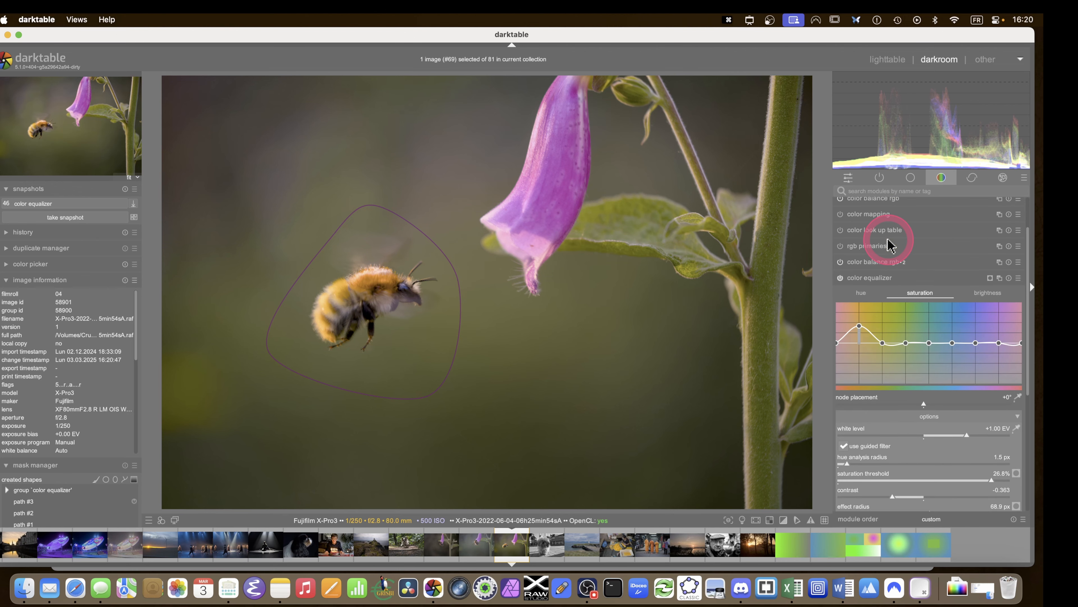
pyautogui.click(869, 281)
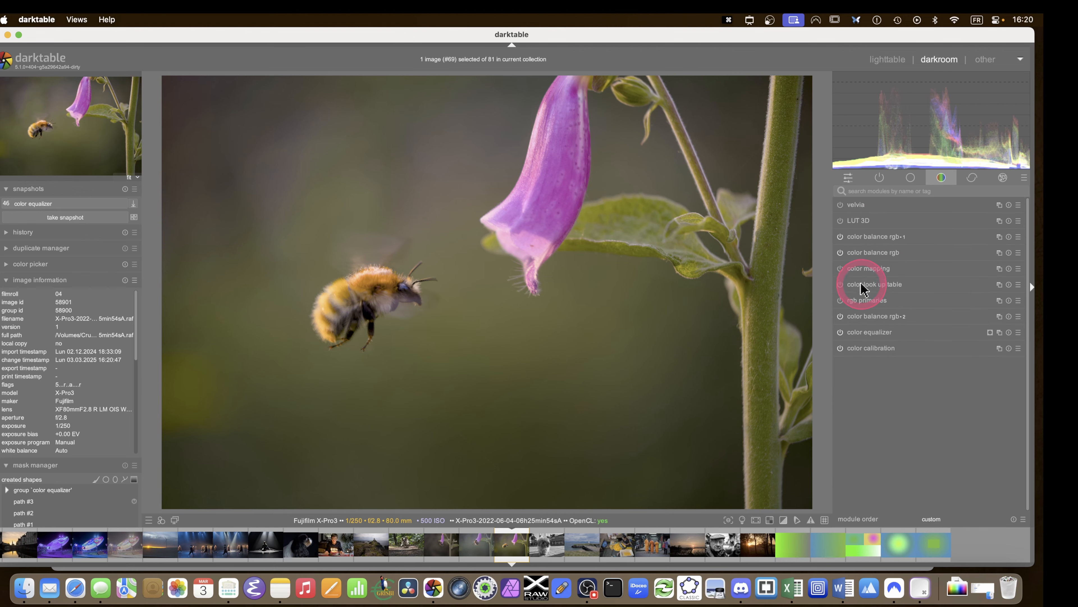
pyautogui.click(861, 331)
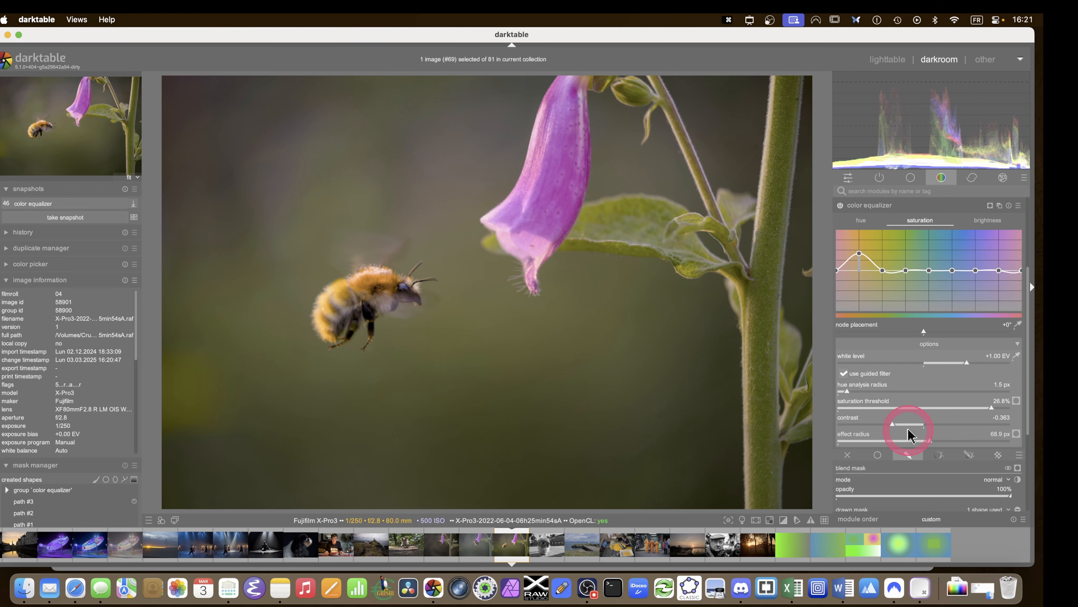
pyautogui.click(840, 206)
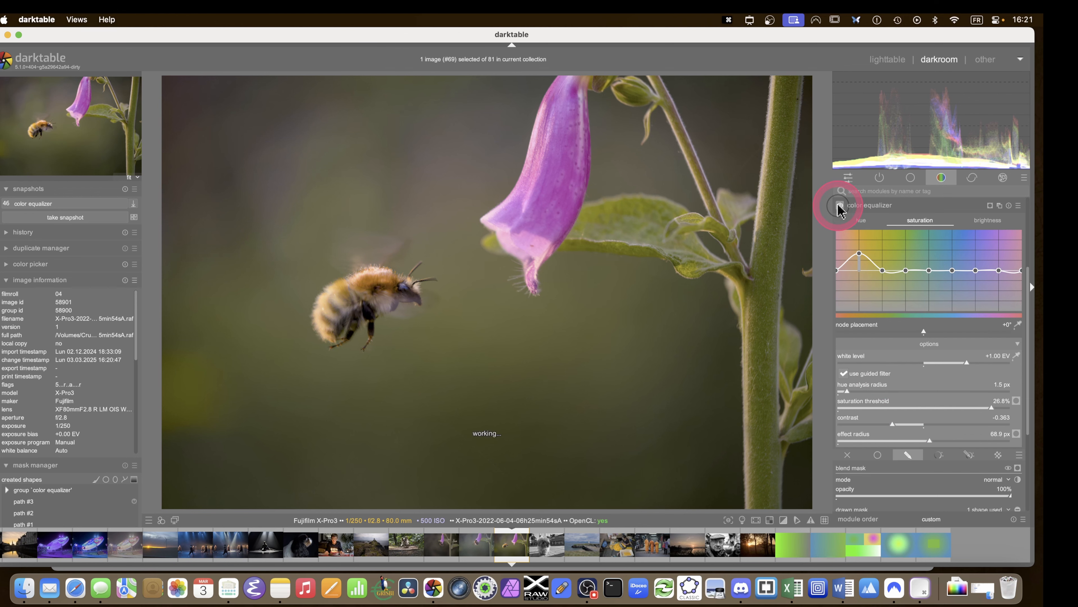